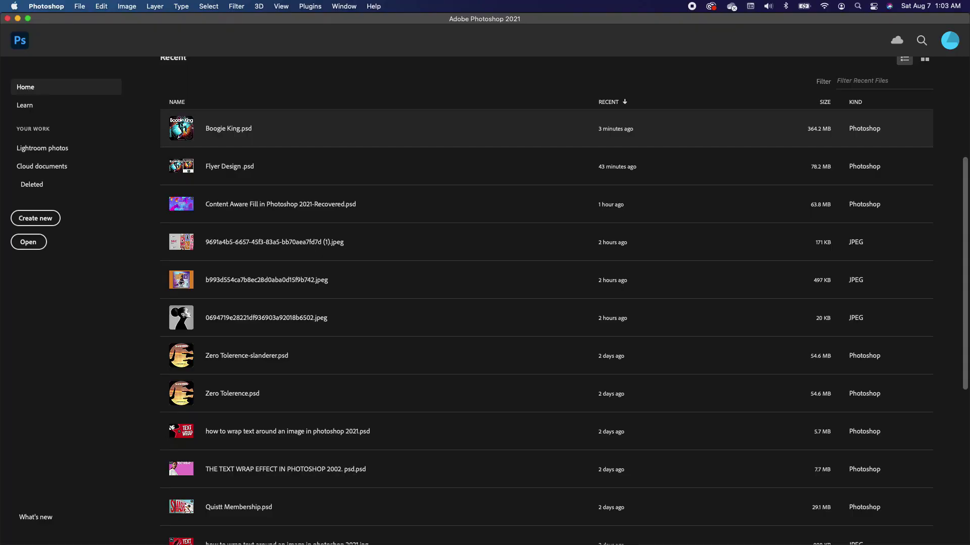
Create a 10 x 10 in, 300 ppi document with White background contents.
click(79, 6)
click(88, 19)
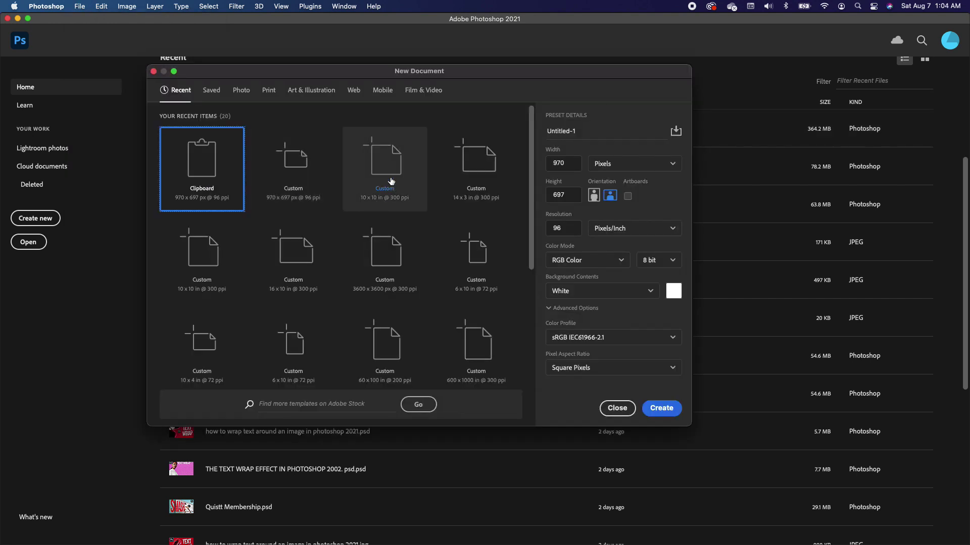
click(383, 164)
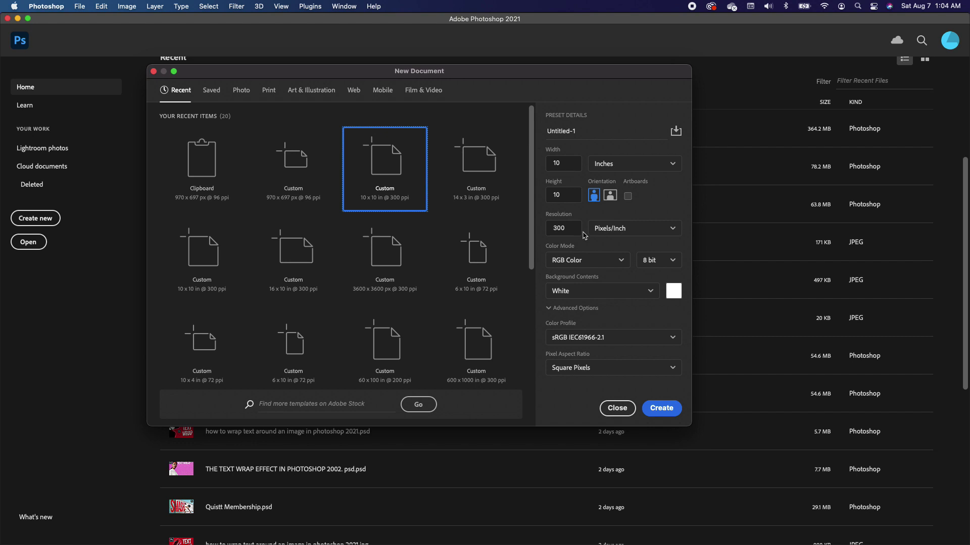
click(597, 291)
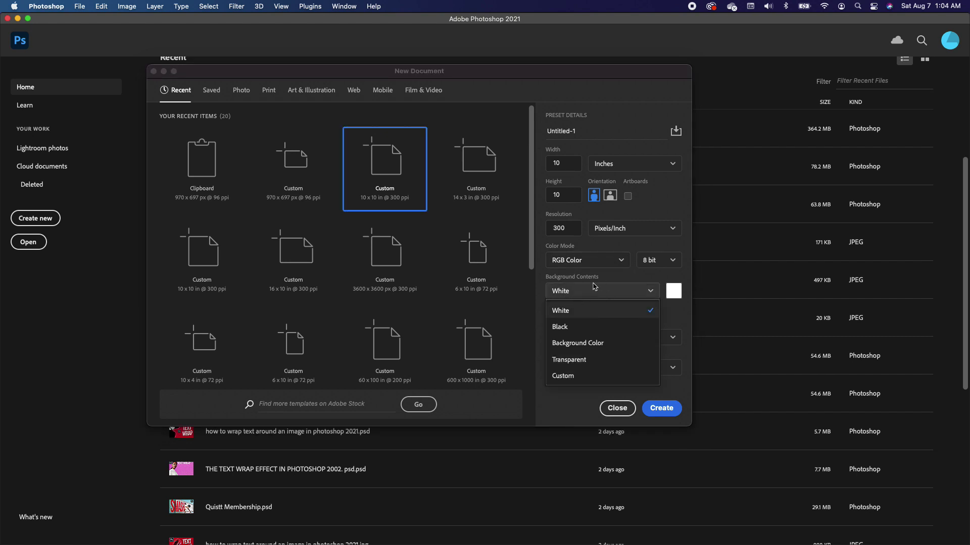
click(665, 410)
click(666, 410)
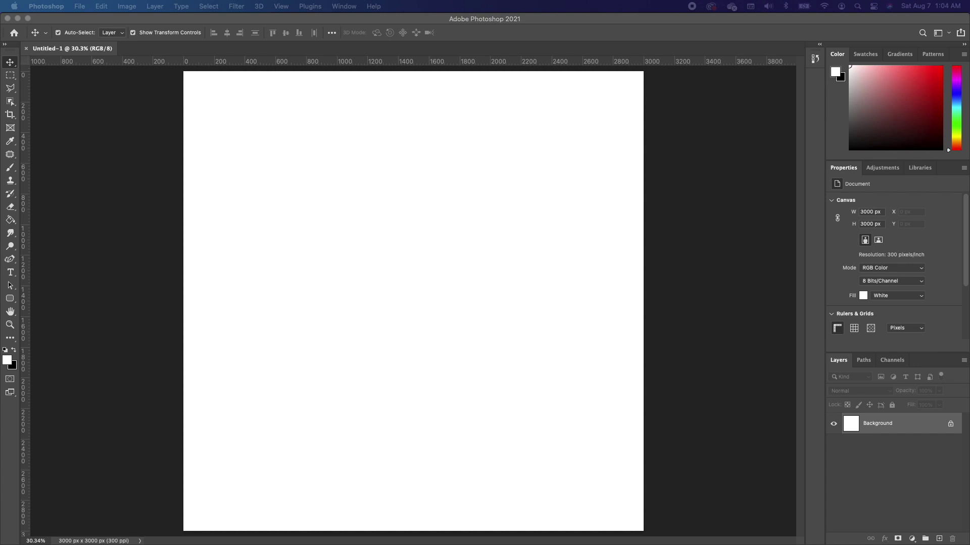
Place the dancer photo, commit it, and shift it up and slightly left.
drag(353, 543, 370, 213)
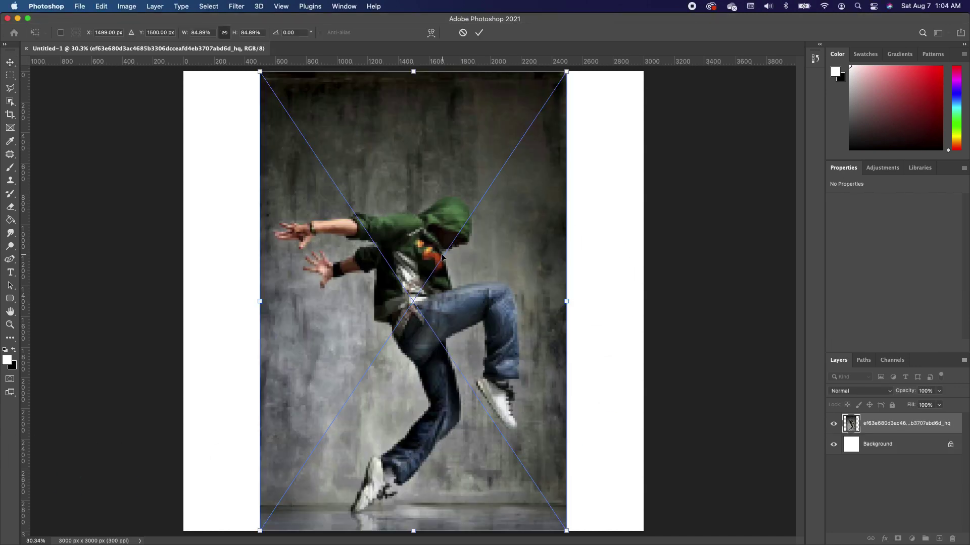
key(Return)
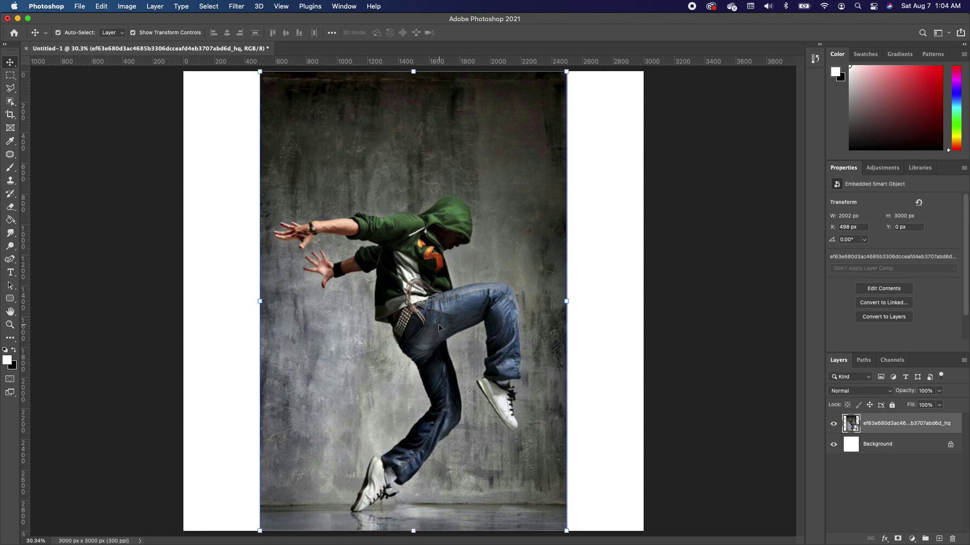
drag(426, 323, 422, 295)
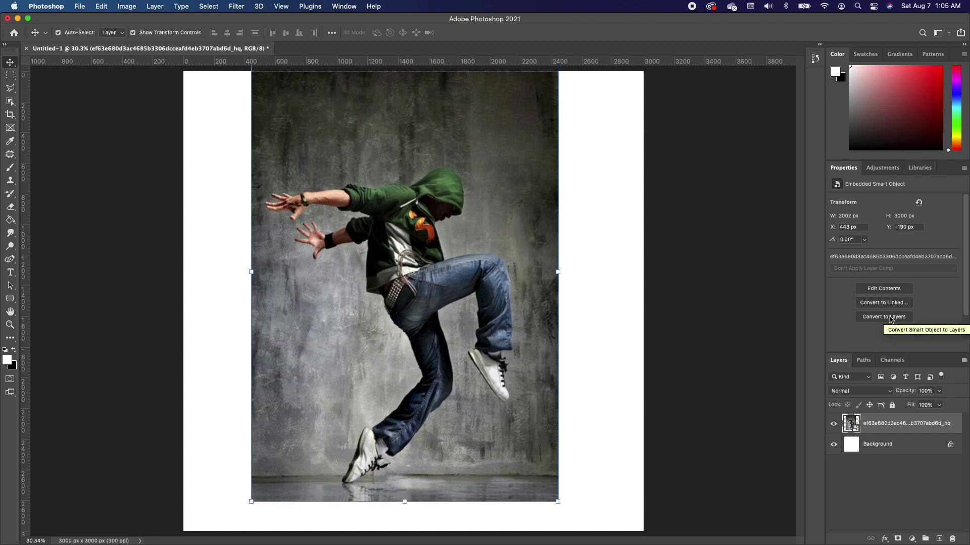
Convert the dancer smart object to a layer, retaining transforms, and remove its background.
click(889, 320)
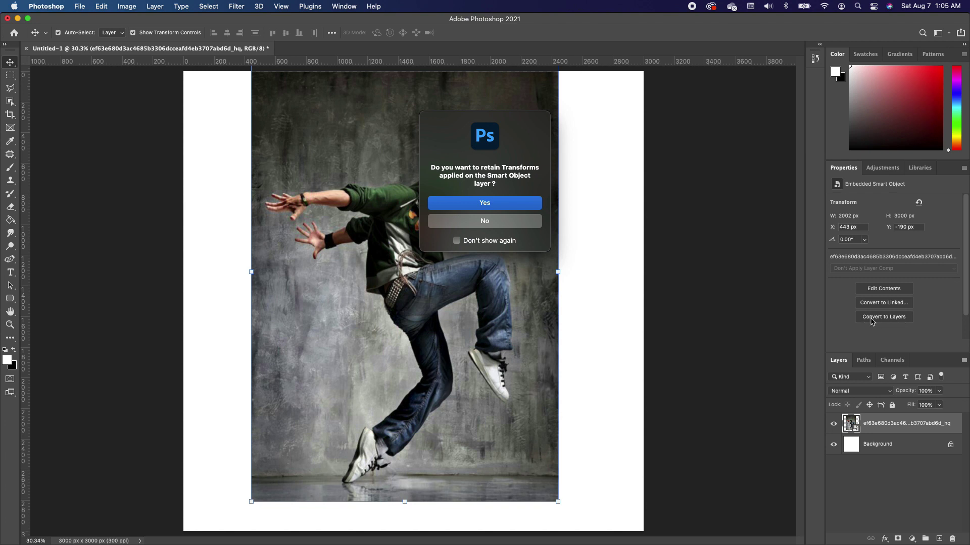
click(496, 204)
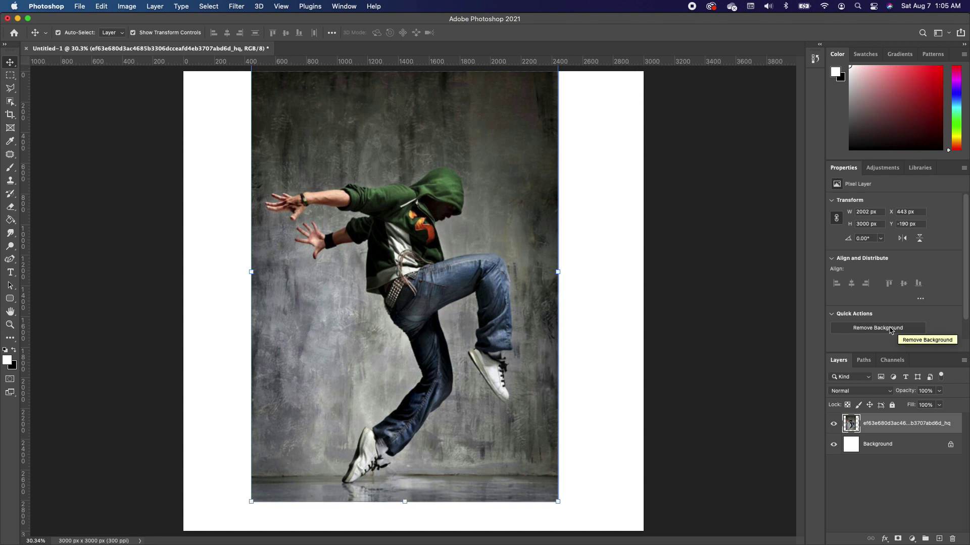
click(881, 329)
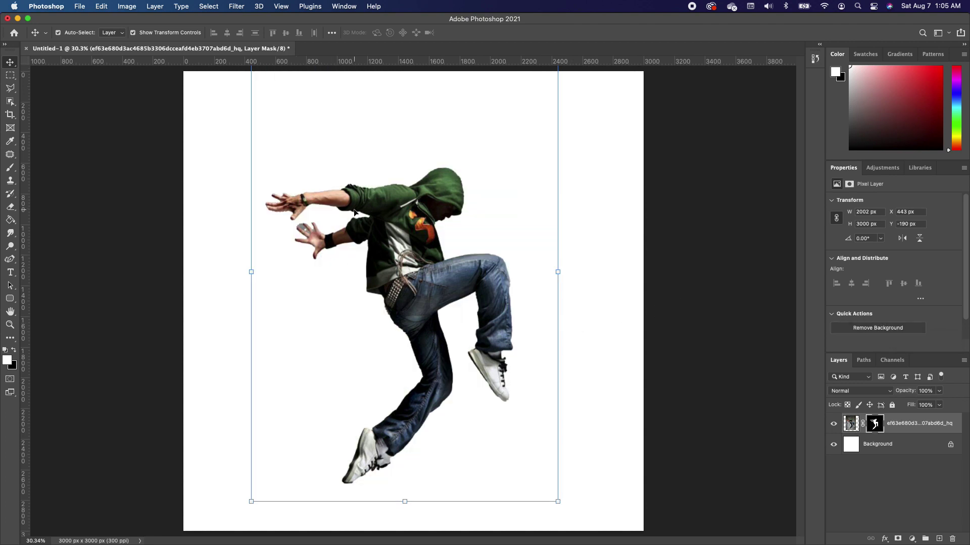
Zoom in and outline the grey patch beside the fingers with the Polygonal Lasso.
scroll(314, 230, down, 1)
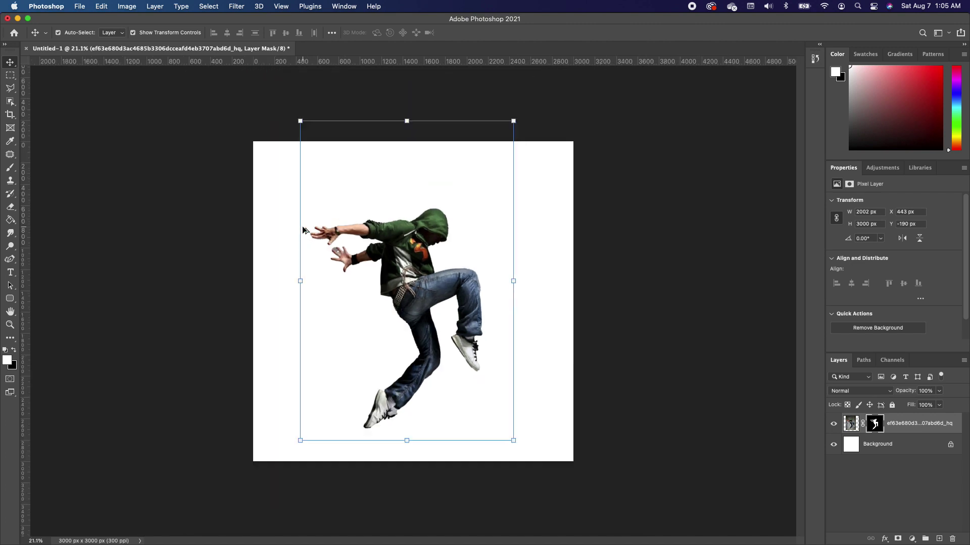
scroll(314, 233, up, 10)
scroll(177, 123, down, 4)
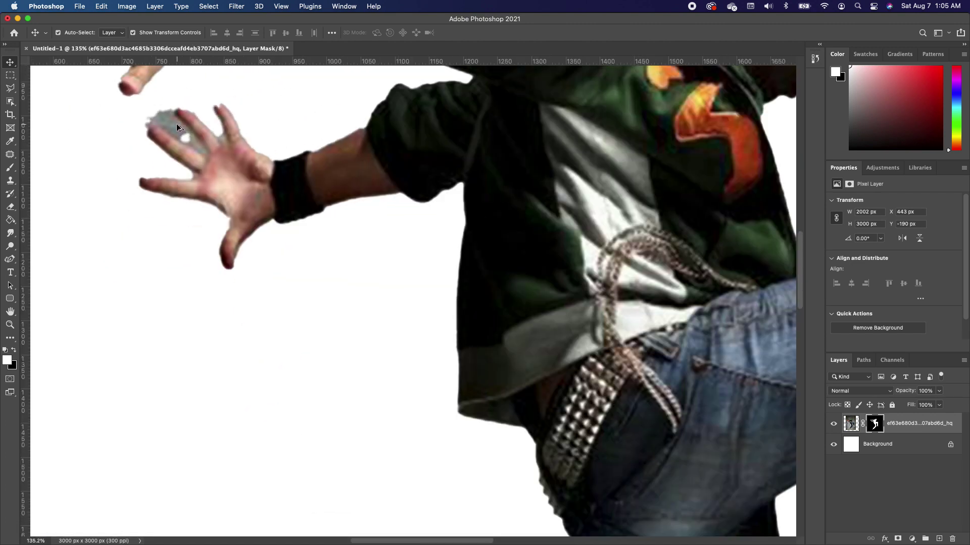
scroll(128, 96, down, 1)
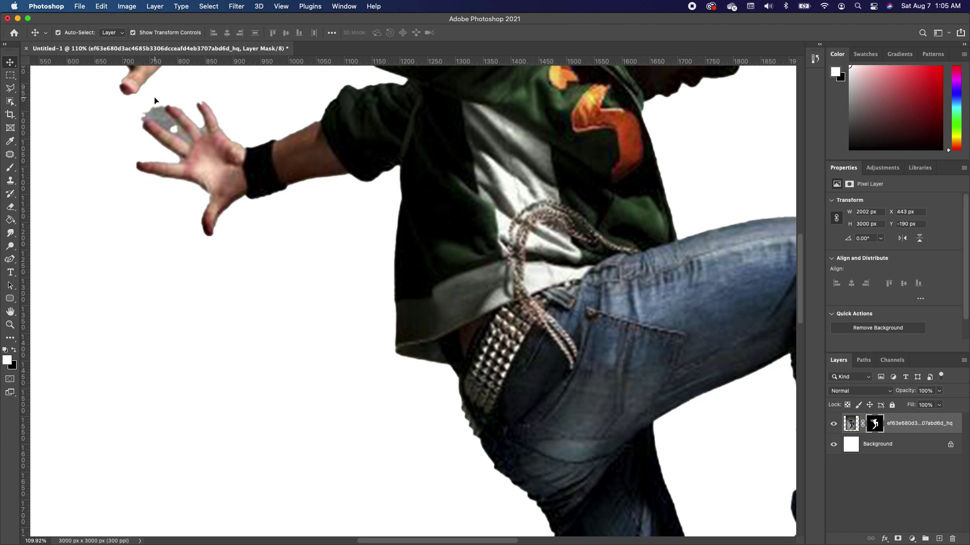
click(11, 89)
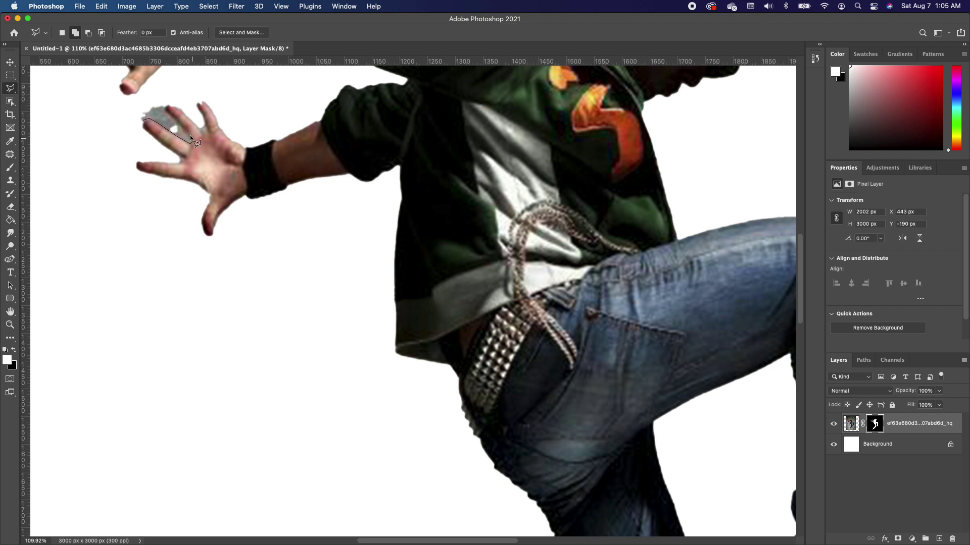
click(167, 103)
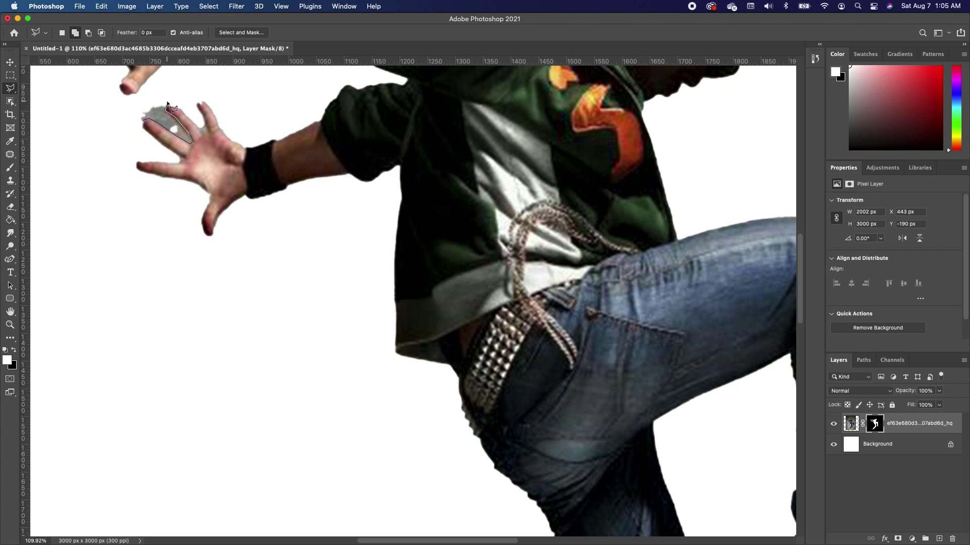
click(206, 127)
click(184, 97)
click(160, 92)
click(142, 122)
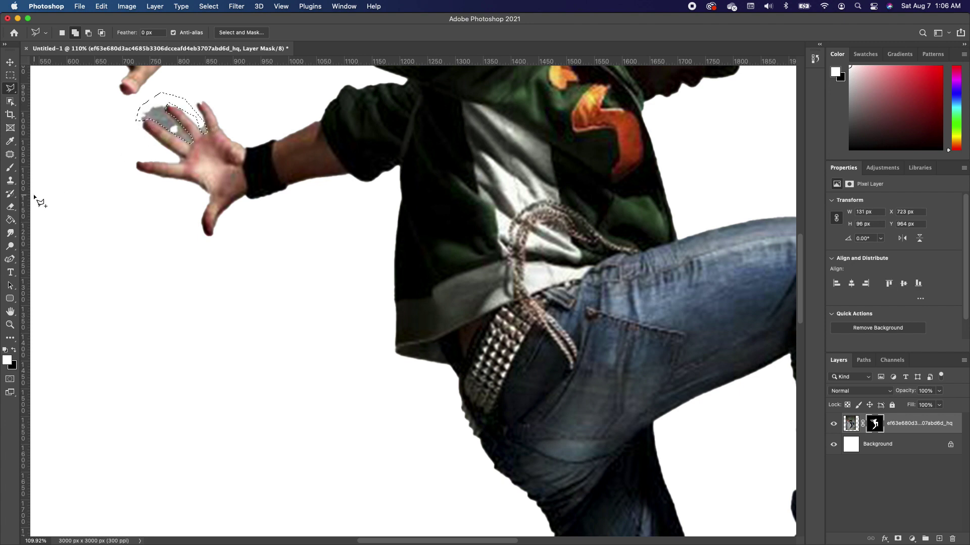
Paint the grey patch out of the layer mask in black, then deselect.
click(10, 167)
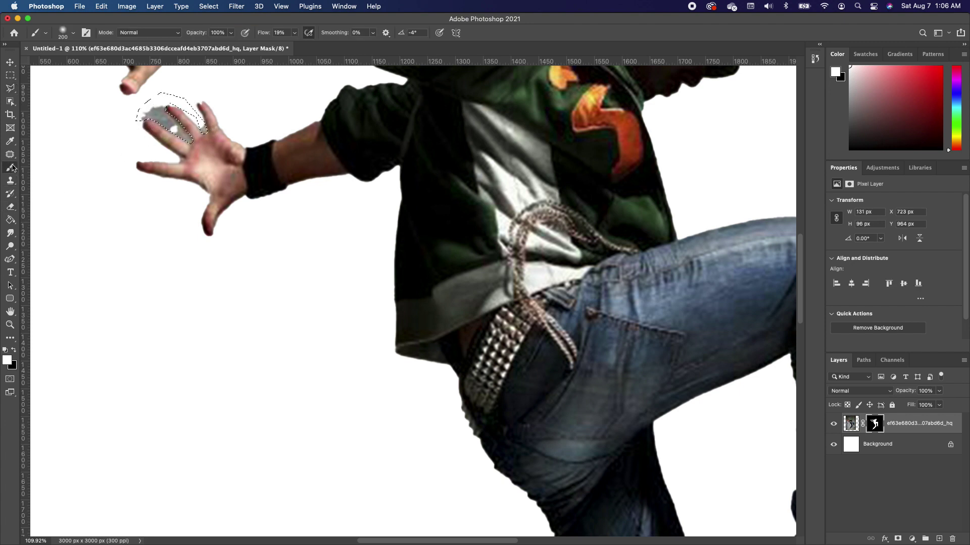
click(14, 350)
mouse_move(192, 107)
mouse_down()
mouse_move(186, 136)
mouse_move(141, 140)
mouse_move(166, 117)
mouse_move(197, 122)
mouse_move(171, 107)
mouse_up()
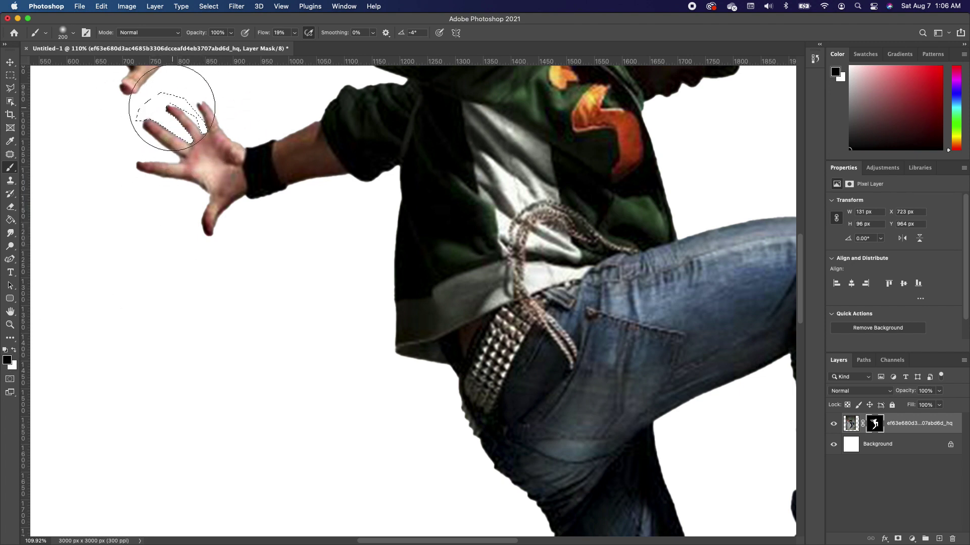
key(ctrl+d)
Lasso the hidden fingertip and restore it on the mask with white.
click(12, 90)
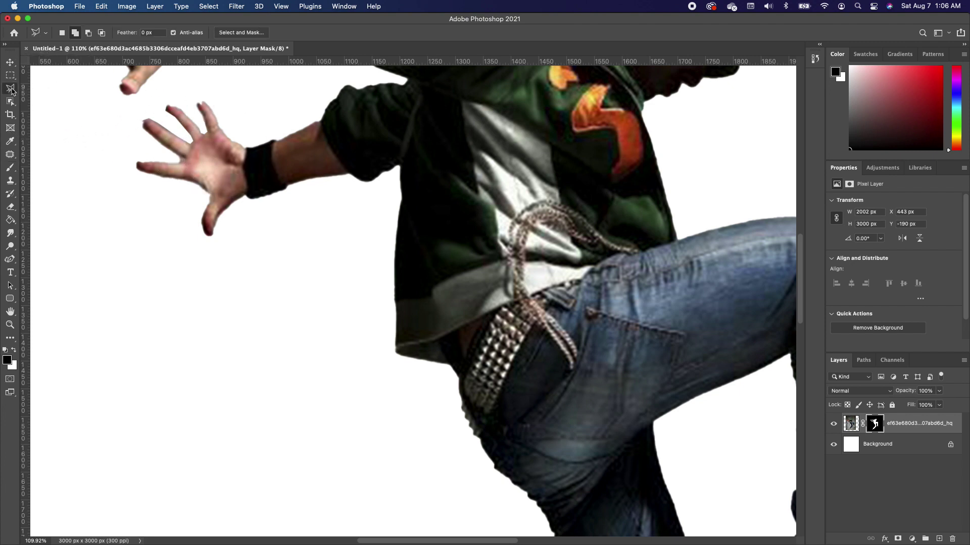
mouse_move(168, 107)
mouse_down()
mouse_move(180, 110)
mouse_move(168, 107)
mouse_move(179, 98)
mouse_move(207, 107)
mouse_move(198, 103)
mouse_up()
click(13, 350)
key(b)
key(ctrl+d)
key(l)
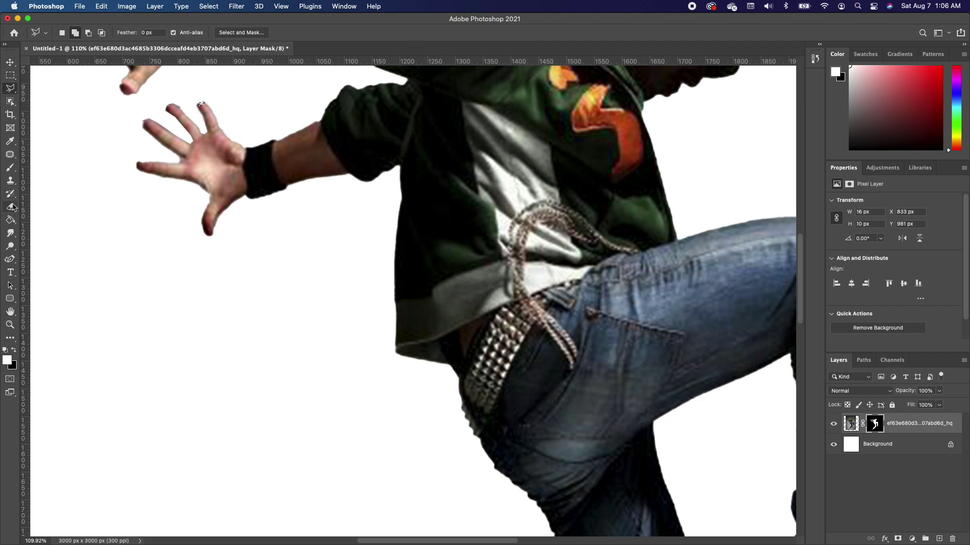
key(b)
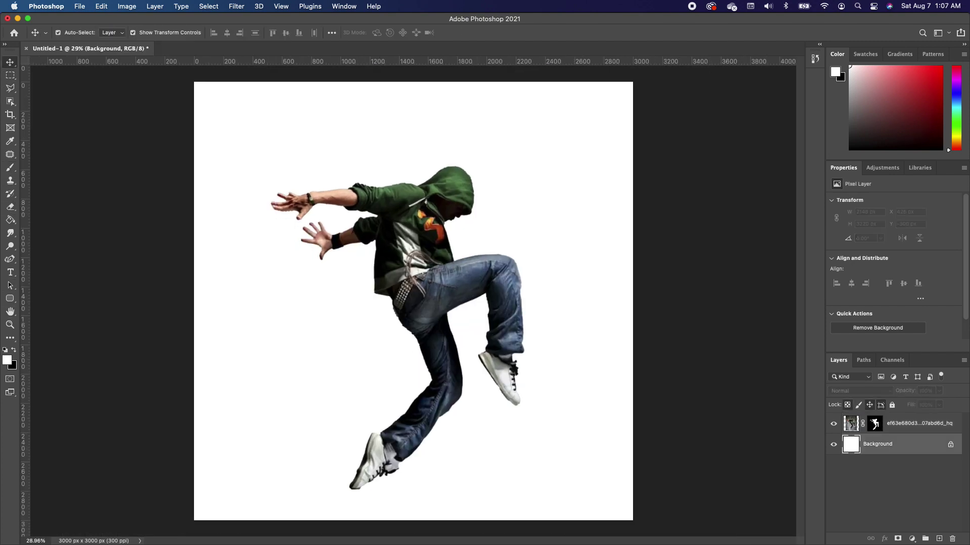
Place the grey concrete texture and stretch it to the canvas top and bottom.
drag(606, 323, 543, 225)
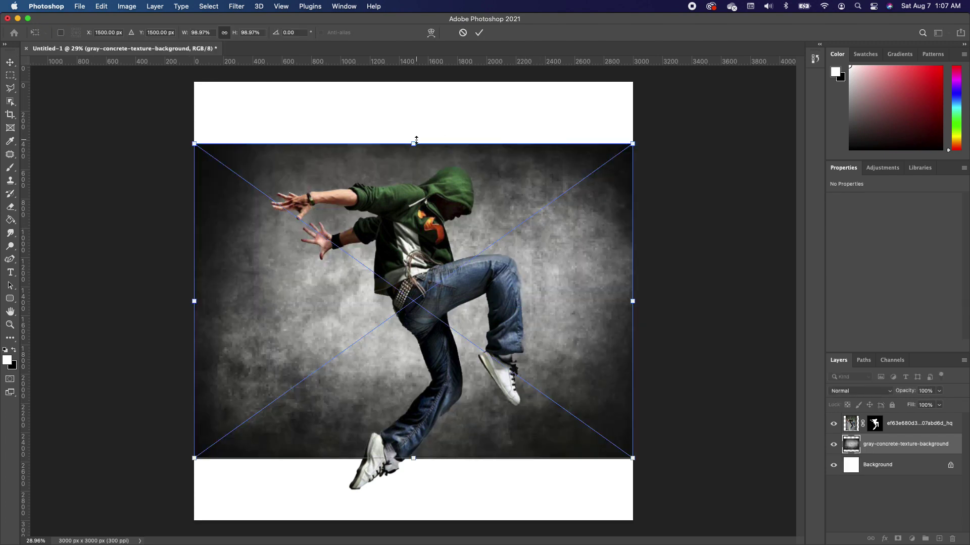
drag(414, 144, 413, 82)
drag(413, 461, 414, 520)
key(Return)
Place the grunge lines texture and scale it to fill the canvas (4669 × 3342 px).
drag(336, 255, 275, 224)
drag(602, 378, 846, 544)
key(Return)
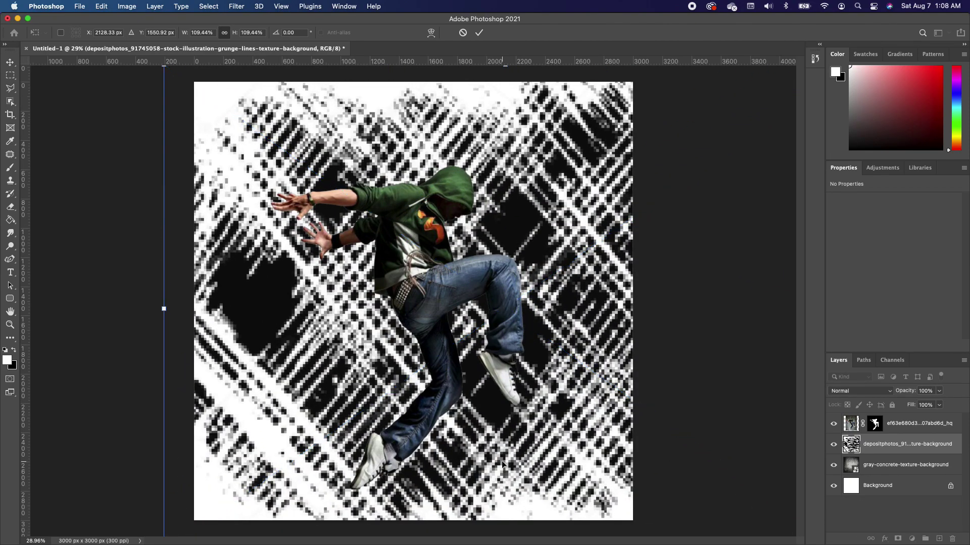
Set the grunge-lines layer to Soft Light, 41% opacity and about 36% fill.
click(878, 393)
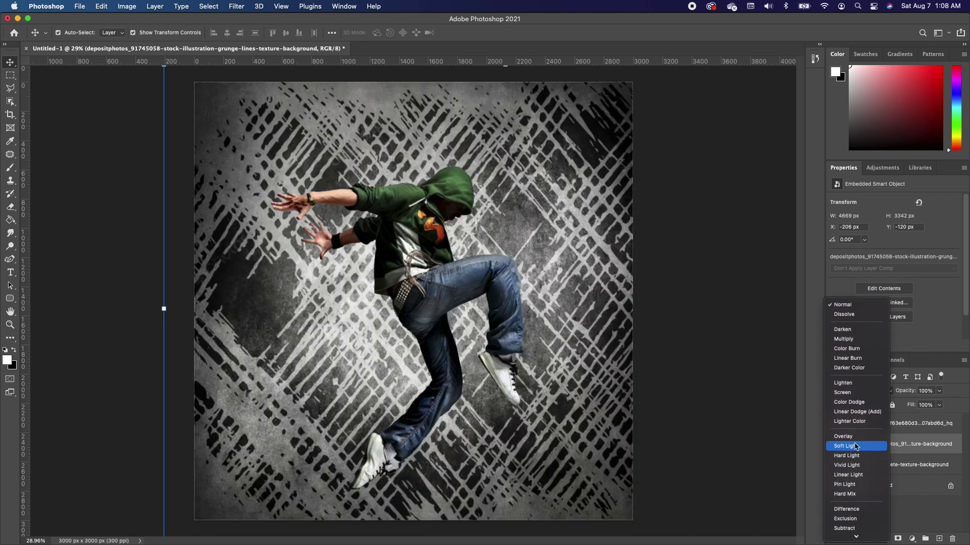
click(855, 446)
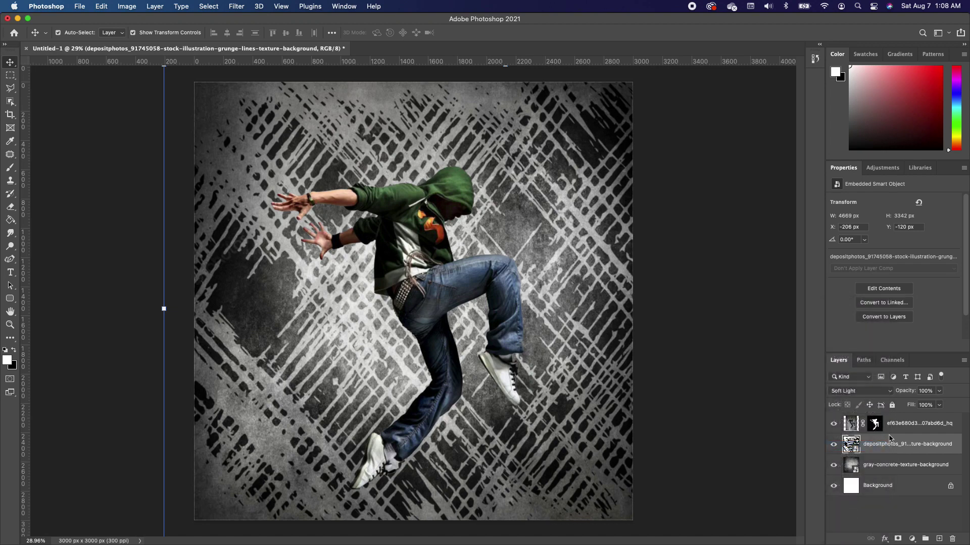
click(938, 392)
drag(938, 403, 911, 403)
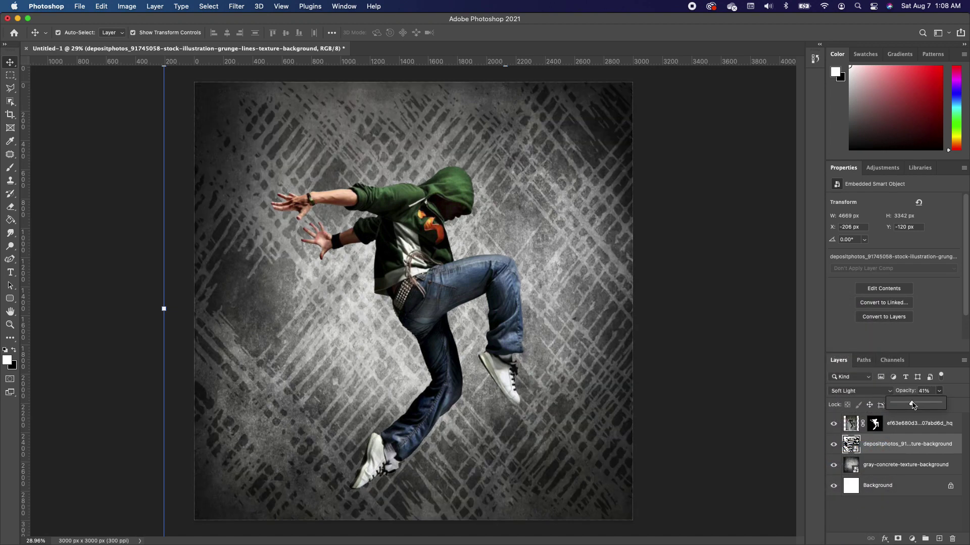
click(959, 398)
click(939, 405)
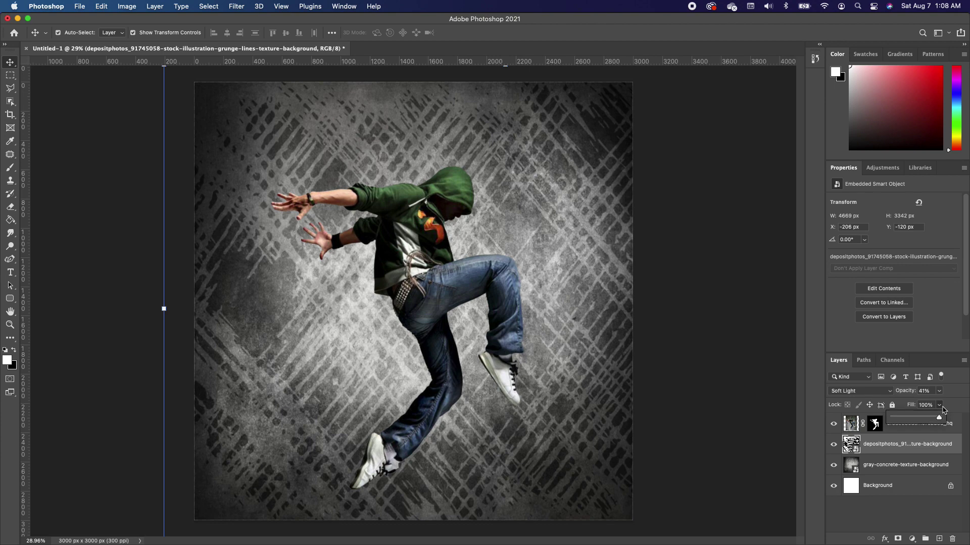
drag(939, 413, 916, 418)
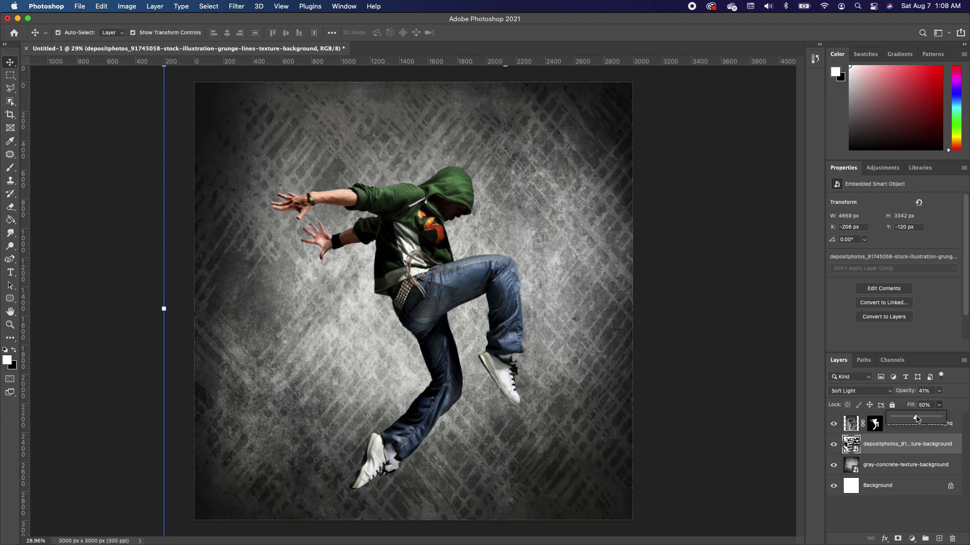
drag(917, 418, 909, 418)
Place the scratchy grunge-lines image and scale it to cover the whole canvas.
drag(631, 399, 404, 303)
drag(298, 166, 222, 97)
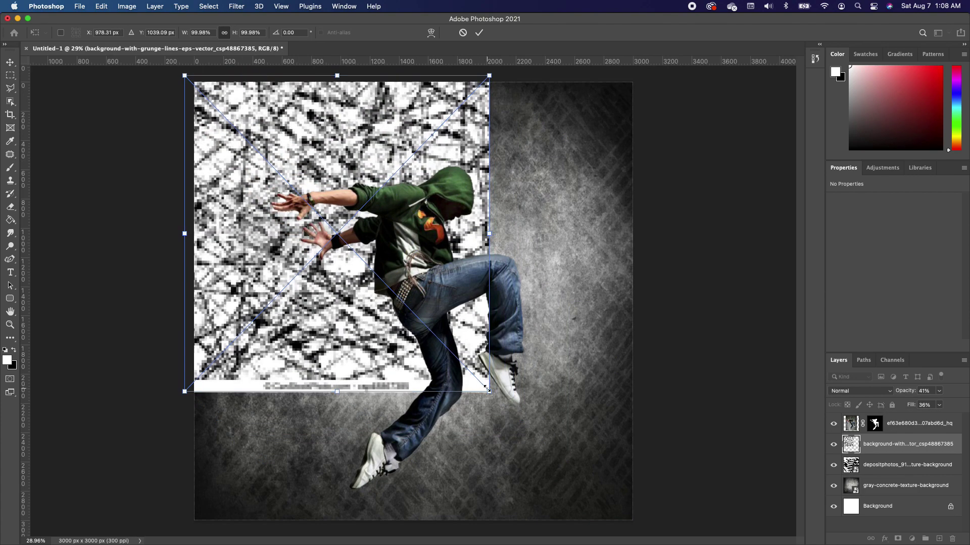
drag(488, 389, 667, 518)
key(Return)
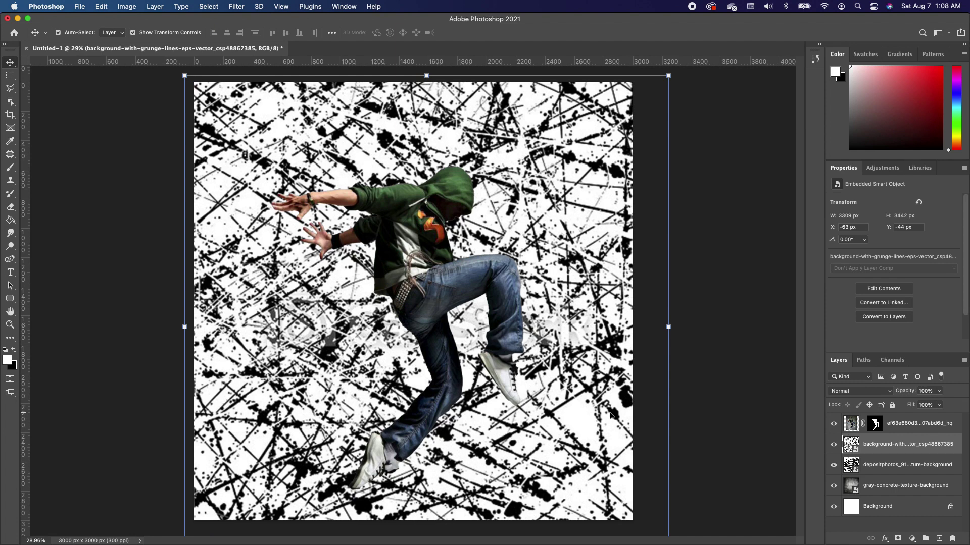
Blend the grunge-lines layer with Color Burn at 36% opacity and about 30% fill.
click(859, 391)
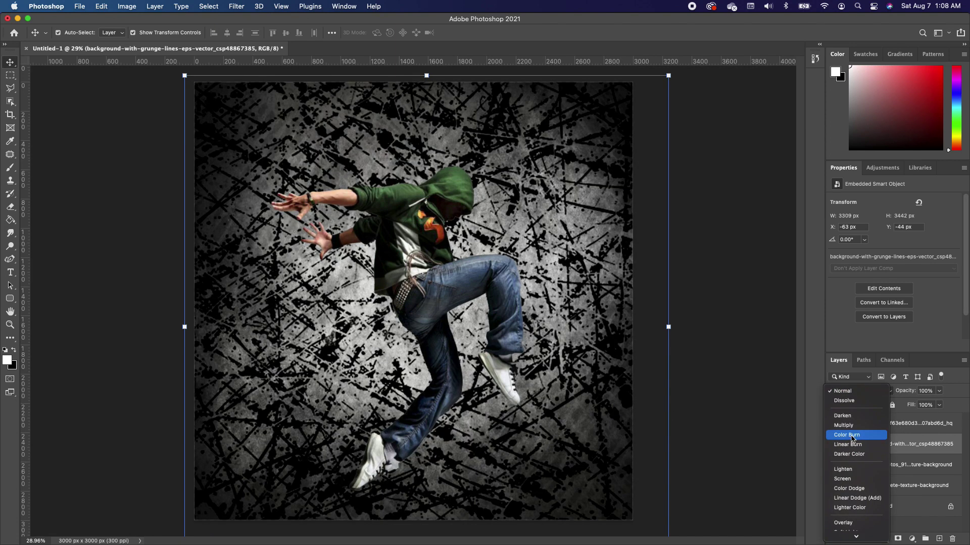
click(853, 438)
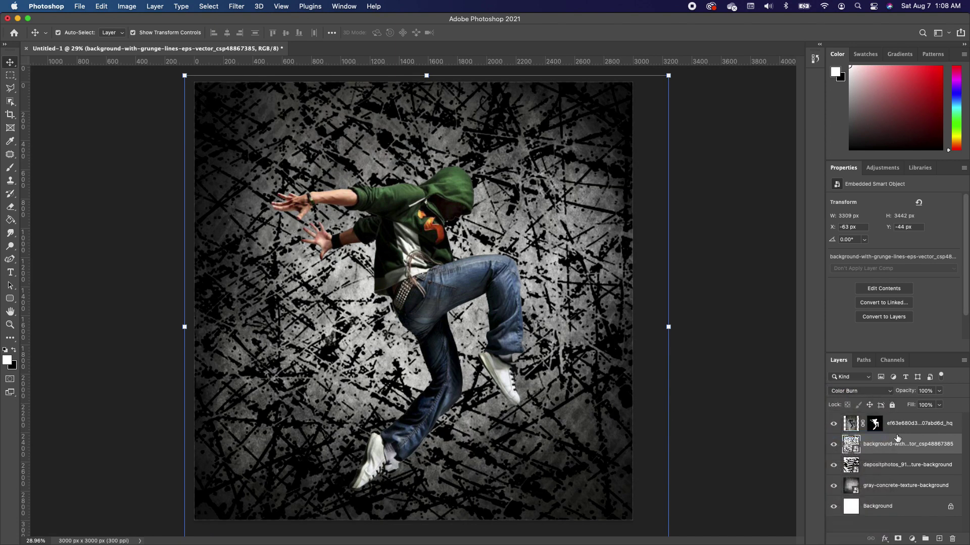
click(939, 391)
drag(942, 404, 910, 407)
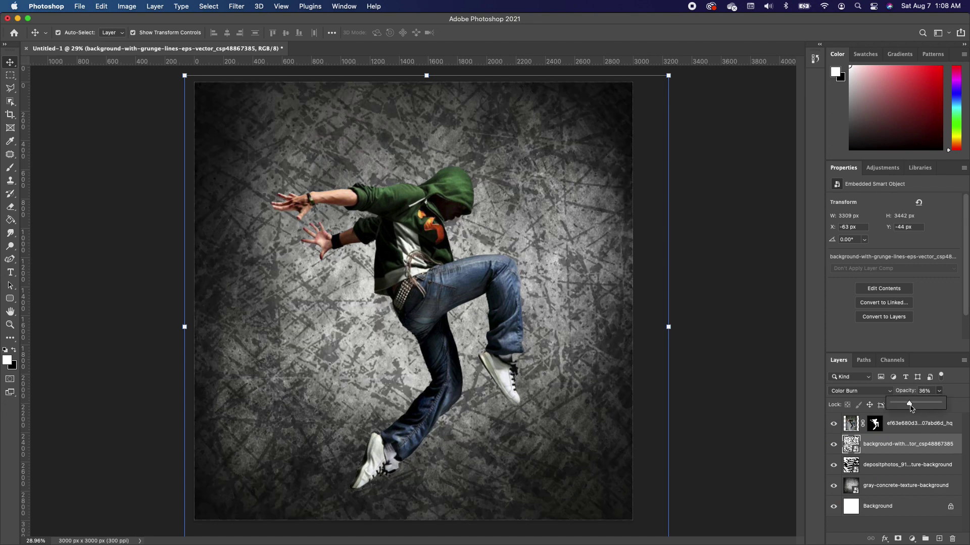
click(939, 405)
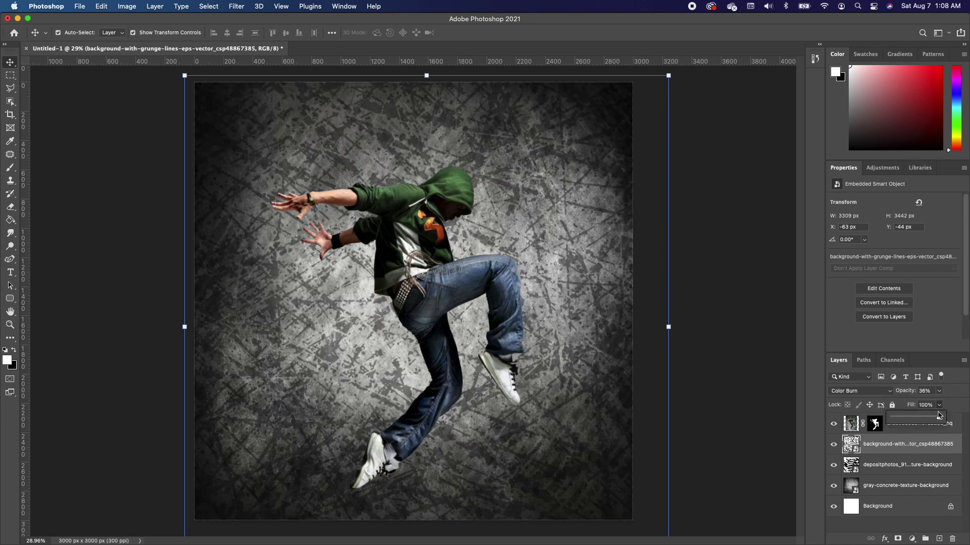
drag(938, 417, 911, 420)
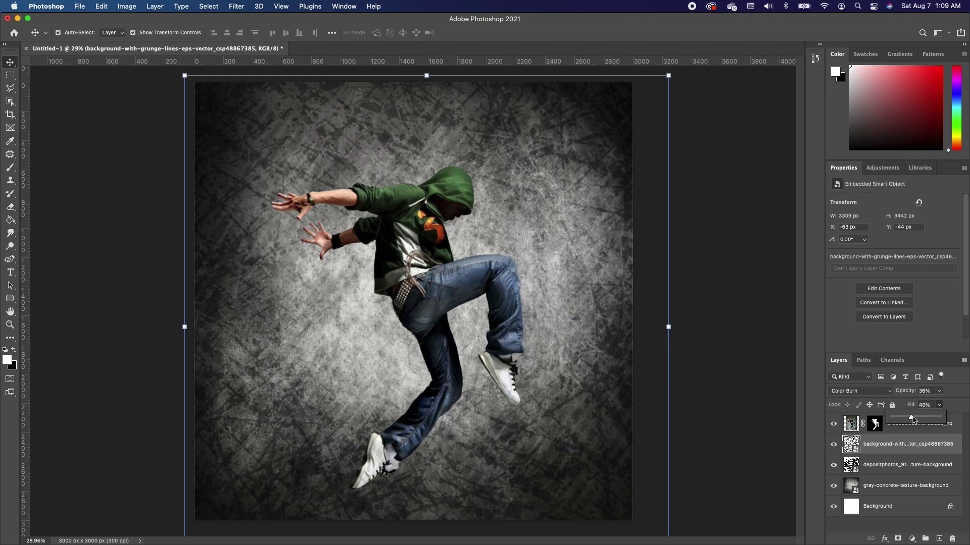
click(717, 364)
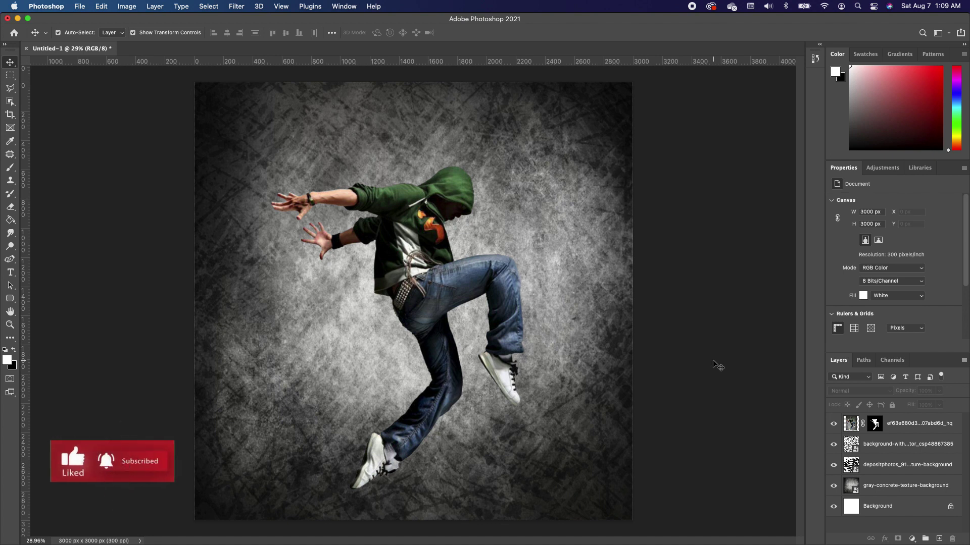
click(901, 447)
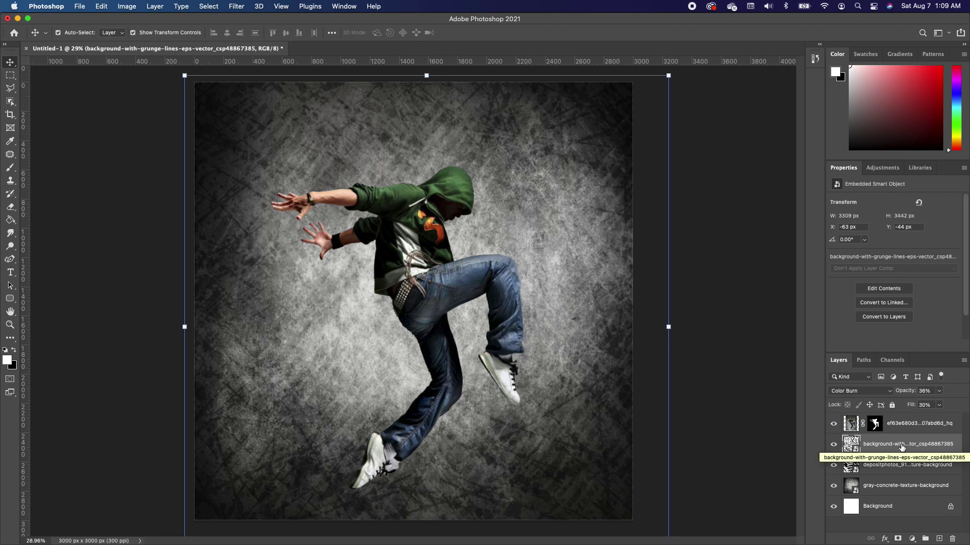
click(912, 539)
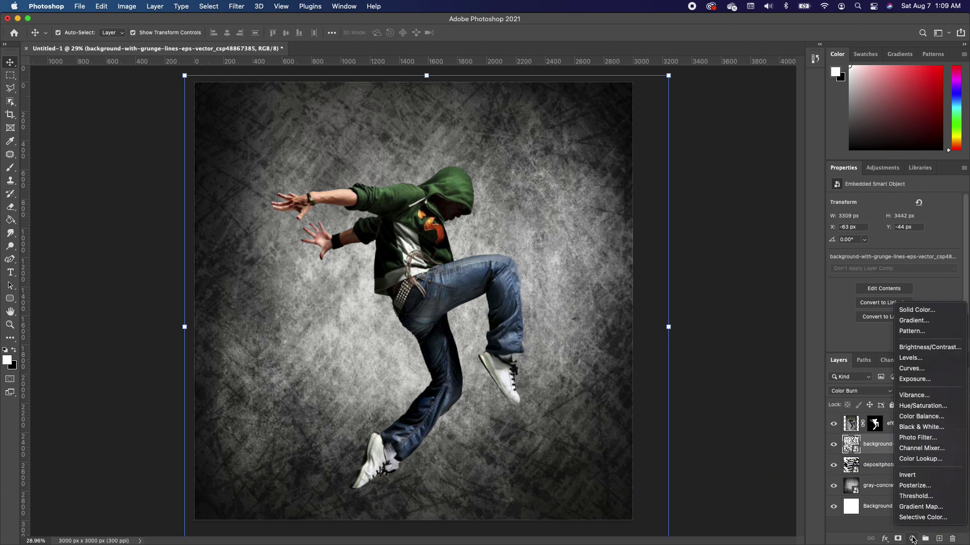
Add a radial gradient fill layer using the Red_07 preset from the Reds folder.
click(920, 325)
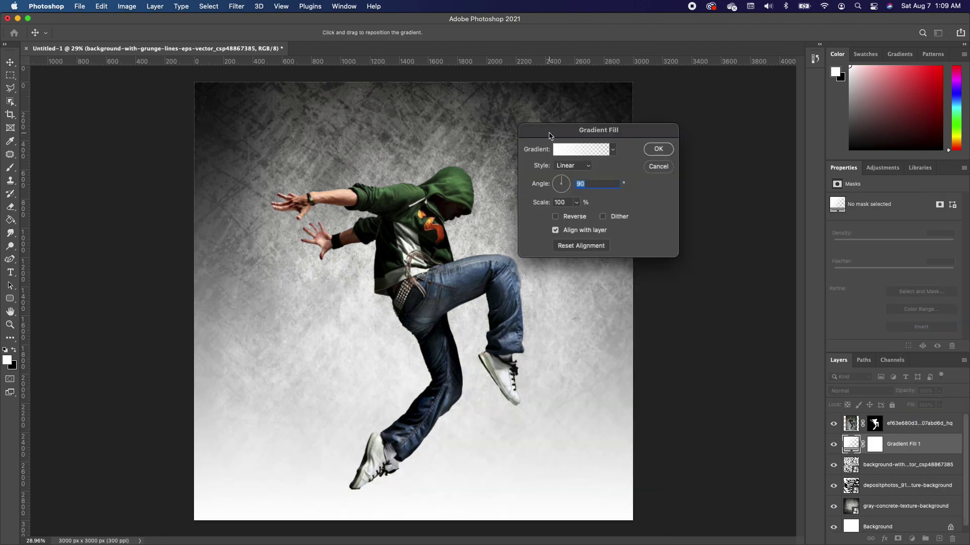
click(577, 154)
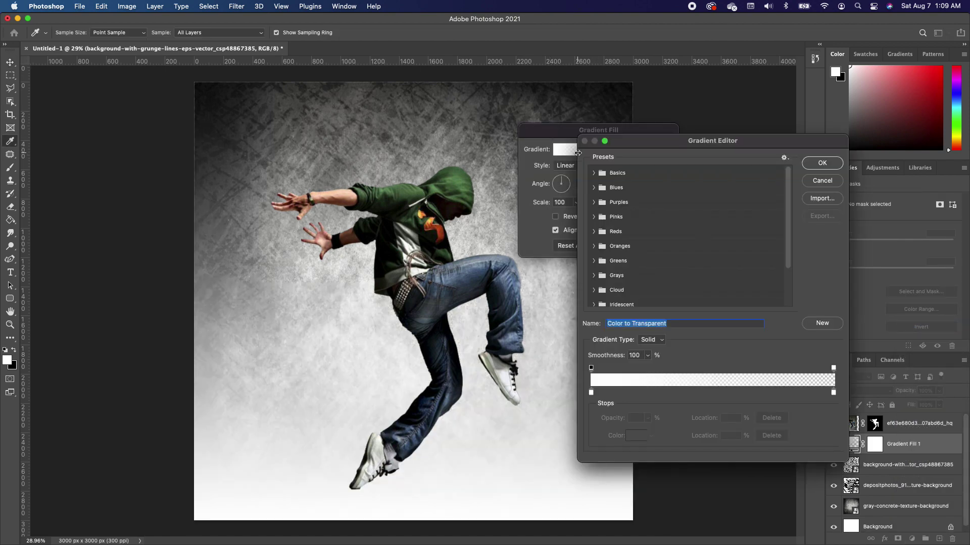
click(593, 231)
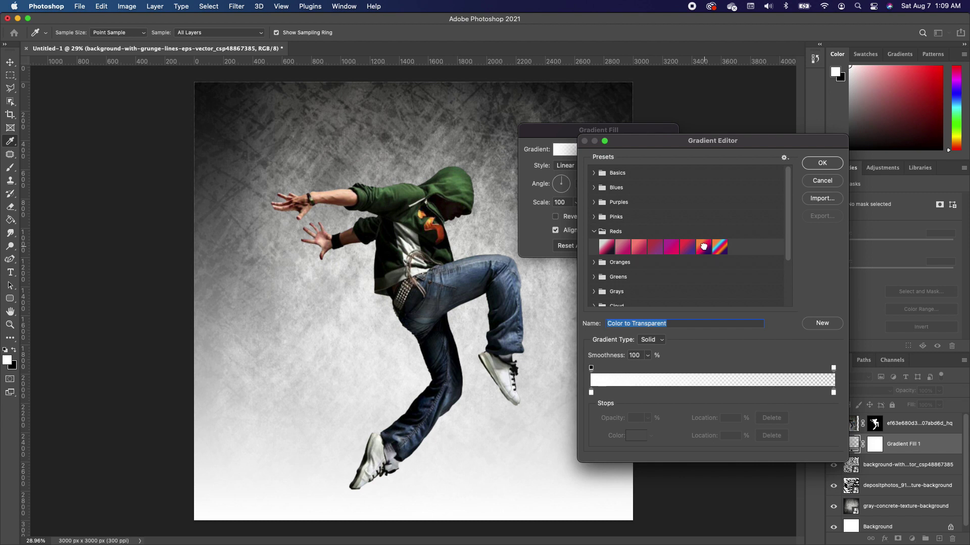
click(705, 246)
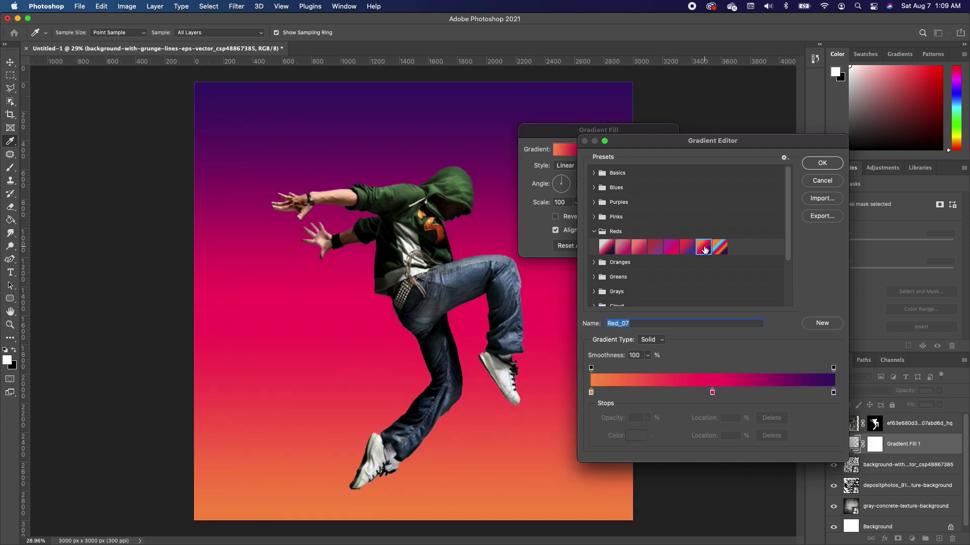
click(813, 162)
click(583, 167)
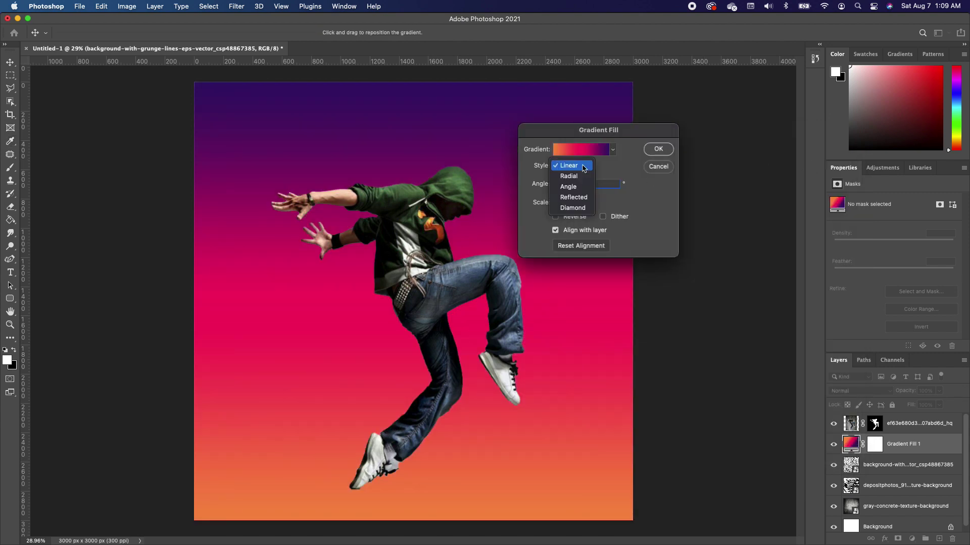
click(573, 176)
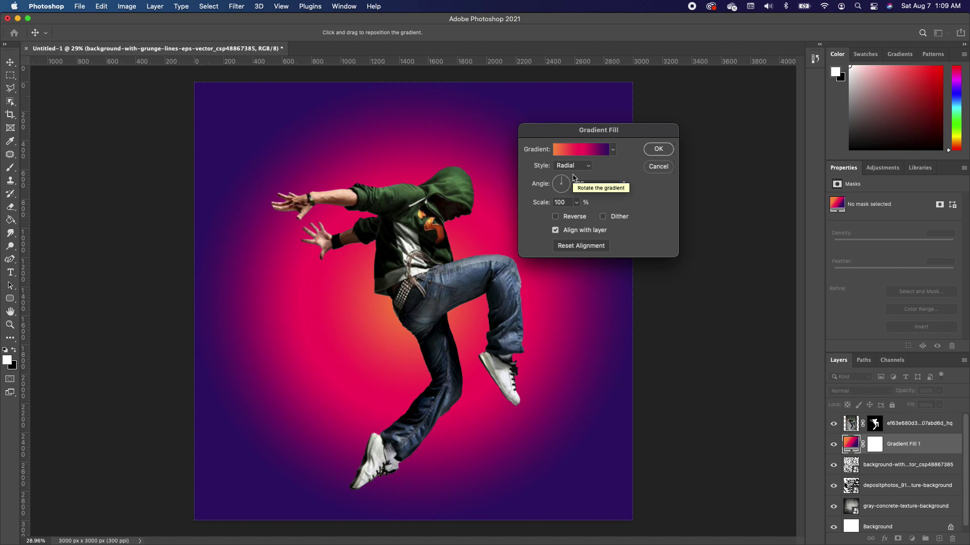
click(655, 150)
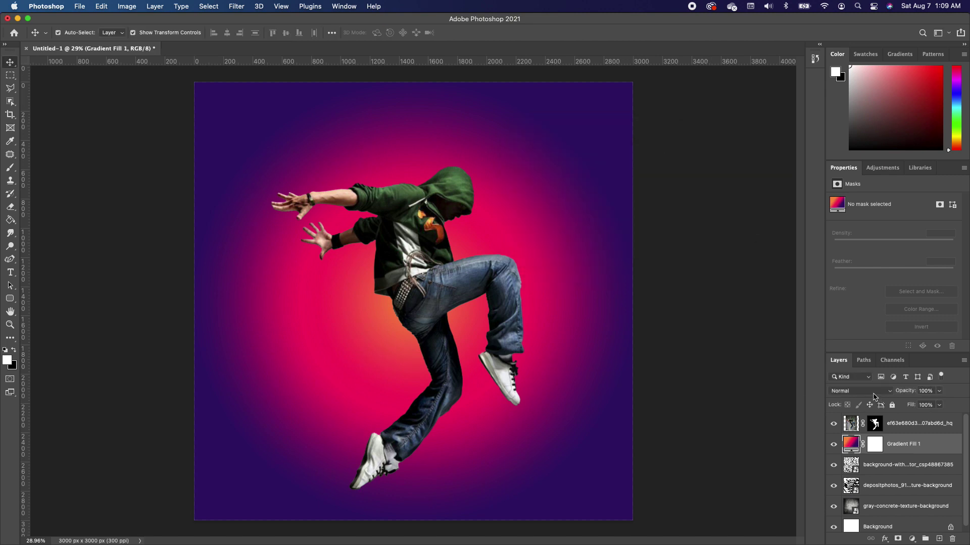
Set Gradient Fill 1 to Overlay at 77% opacity and nudge the dancer slightly.
click(874, 393)
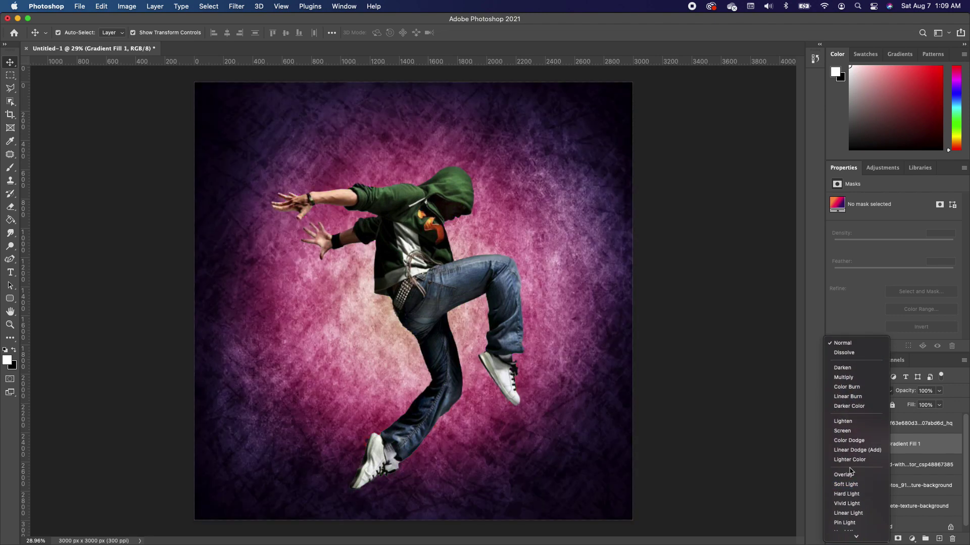
click(853, 474)
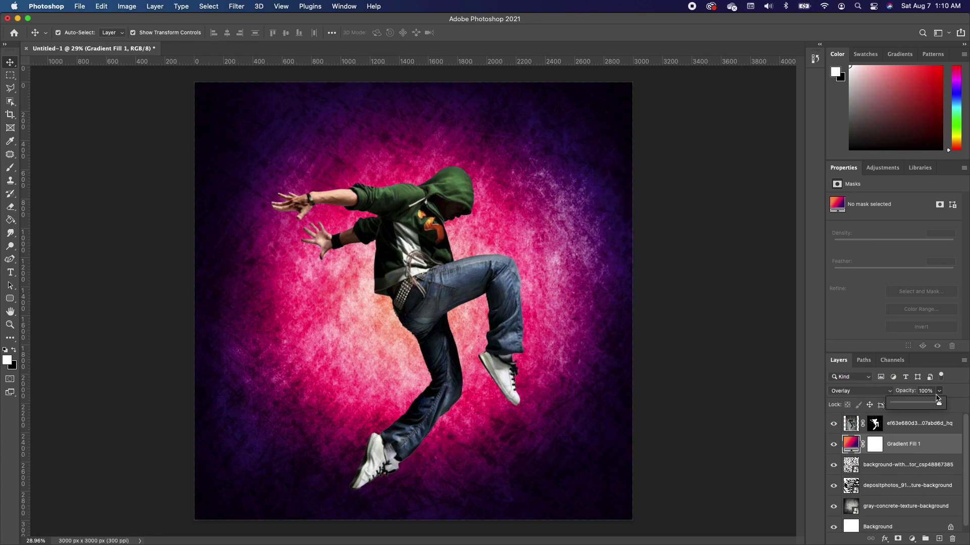
drag(938, 406, 929, 406)
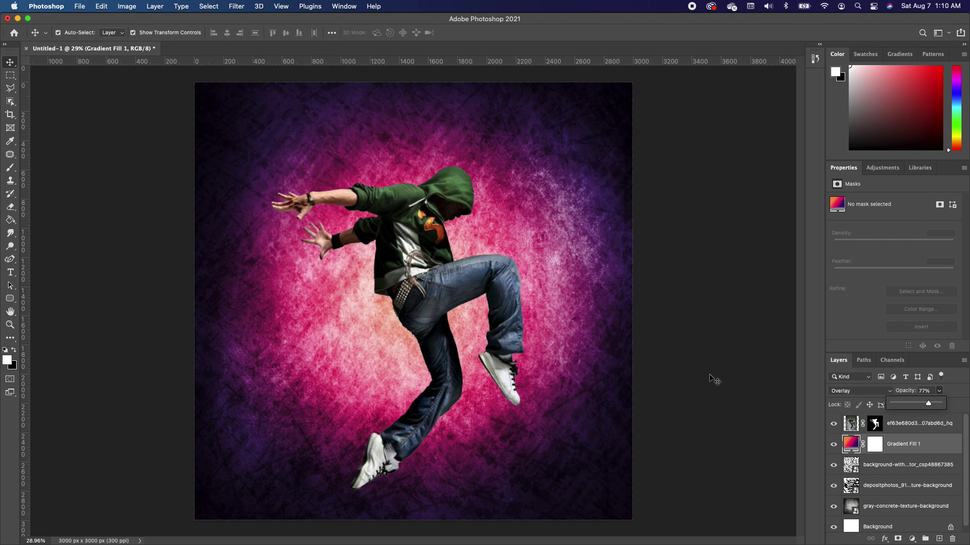
drag(445, 249, 437, 251)
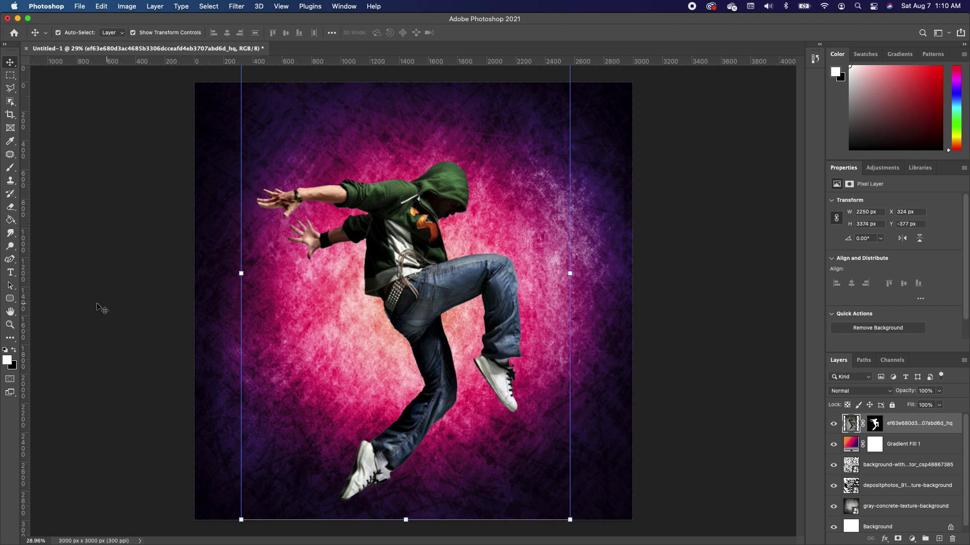
Start a Century Gothic Pro text layer near the top and type the title.
click(10, 273)
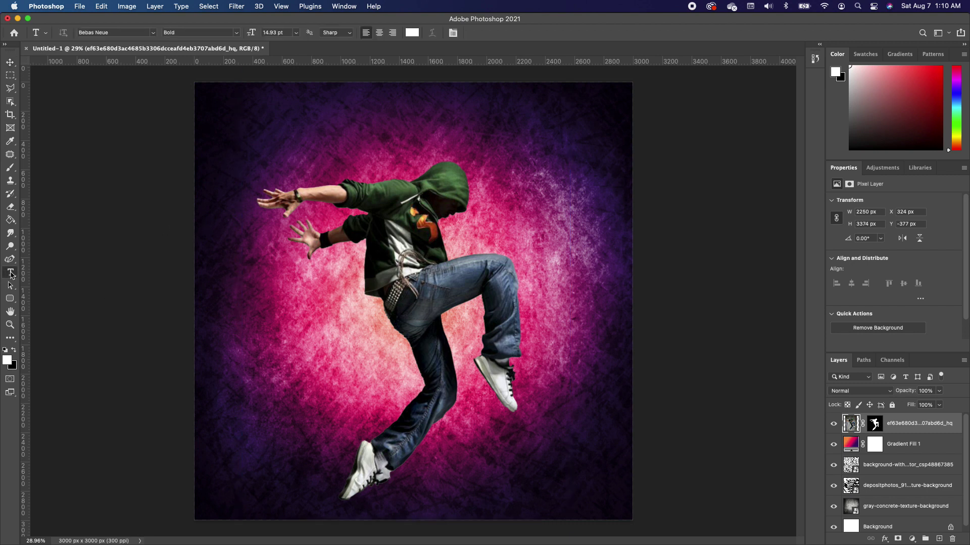
click(153, 33)
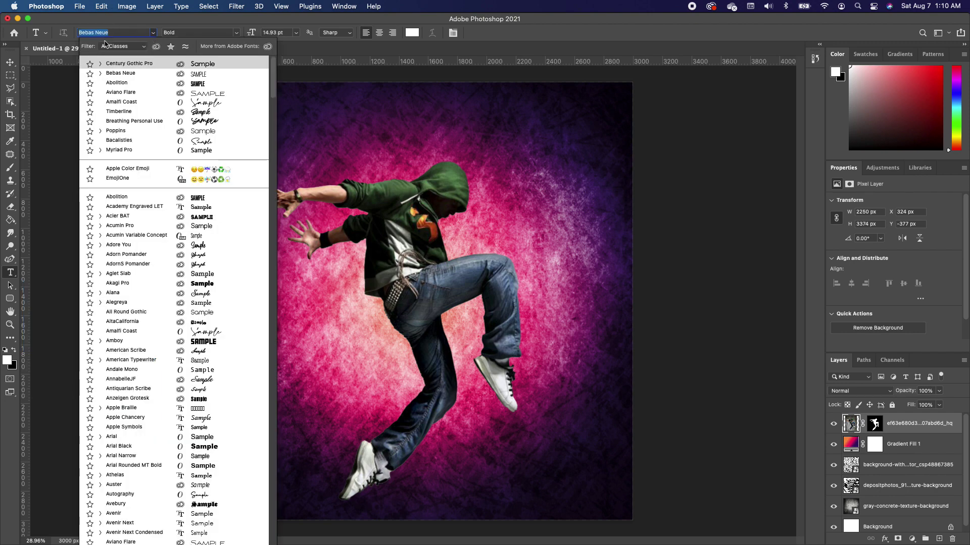
click(201, 65)
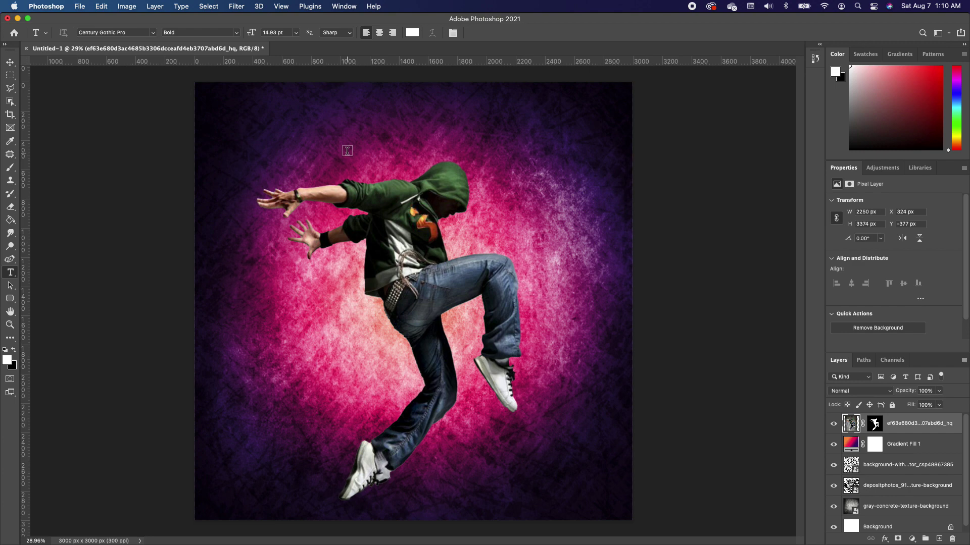
click(263, 146)
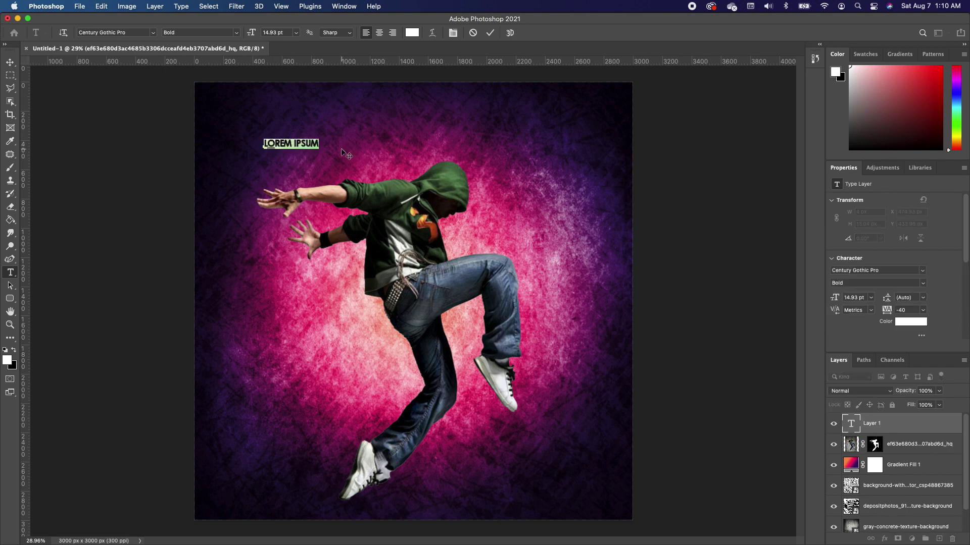
key(BackSpace)
text(boog)
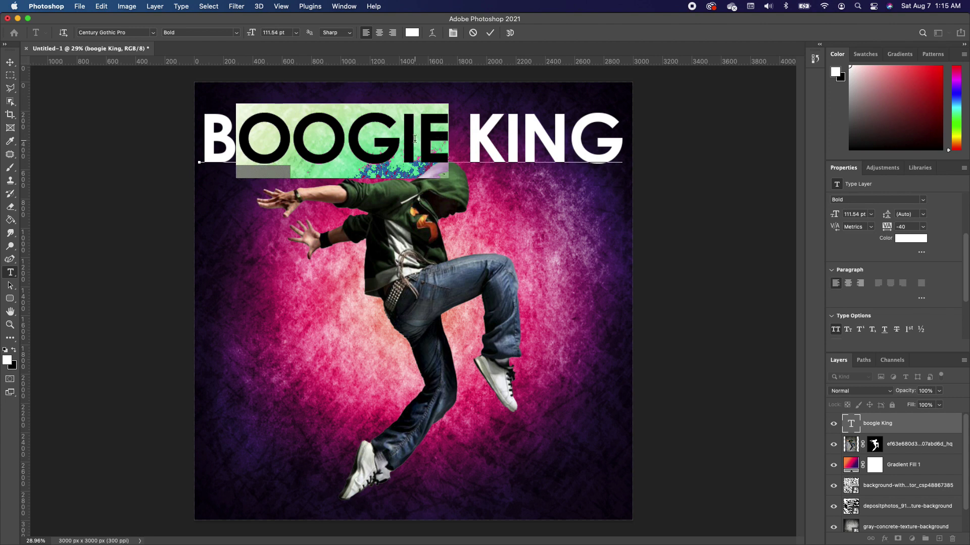
scroll(884, 280, down, 2)
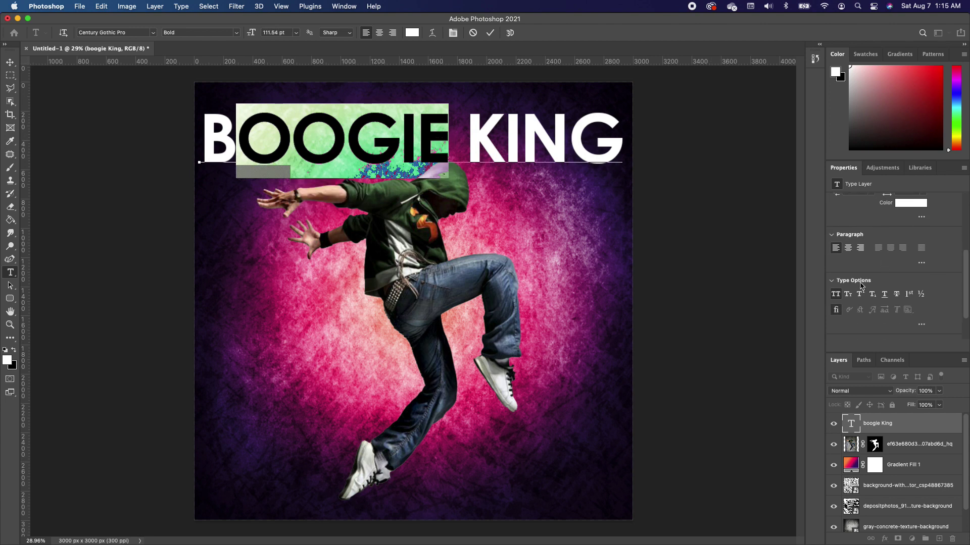
Turn off All Caps for 'oogie' and 'ing' so it reads 'Boogie King', then commit.
click(837, 296)
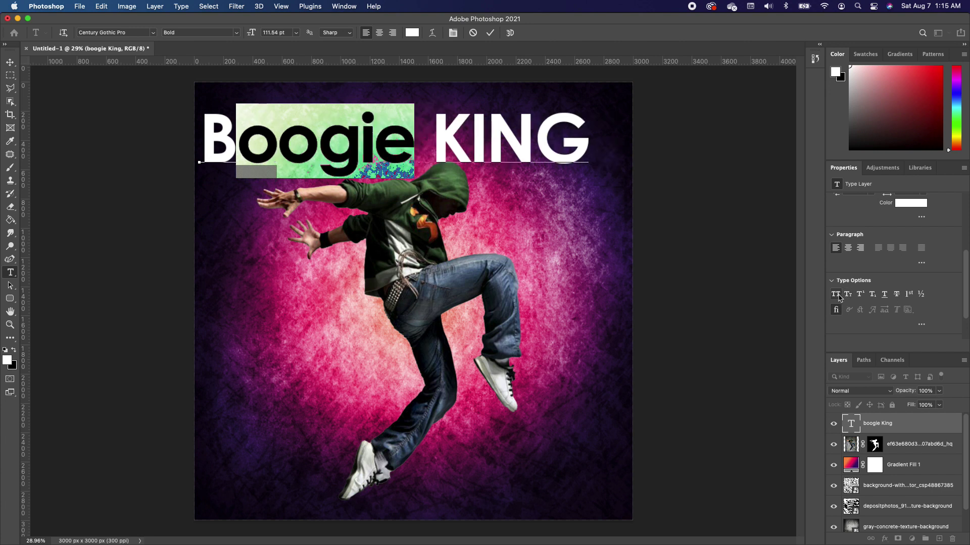
click(534, 142)
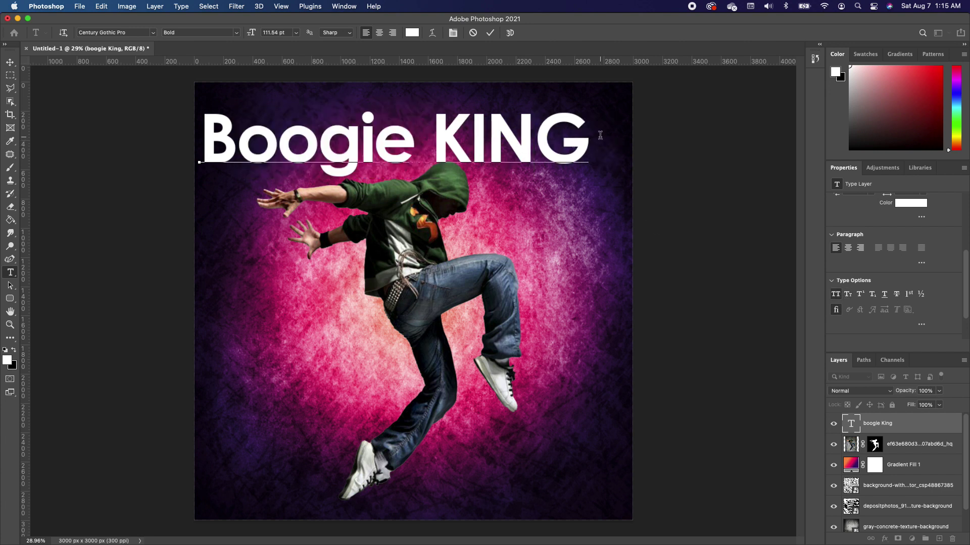
drag(600, 136, 474, 137)
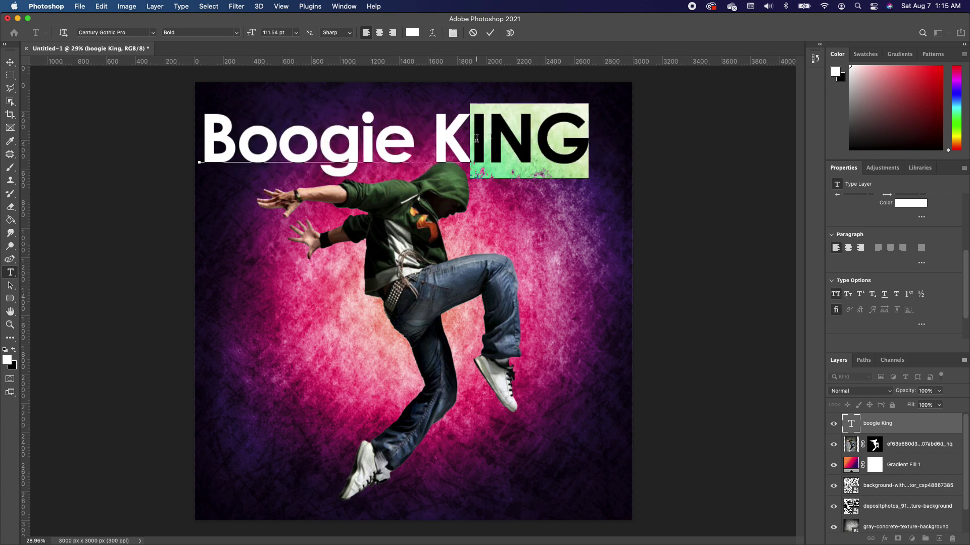
click(832, 297)
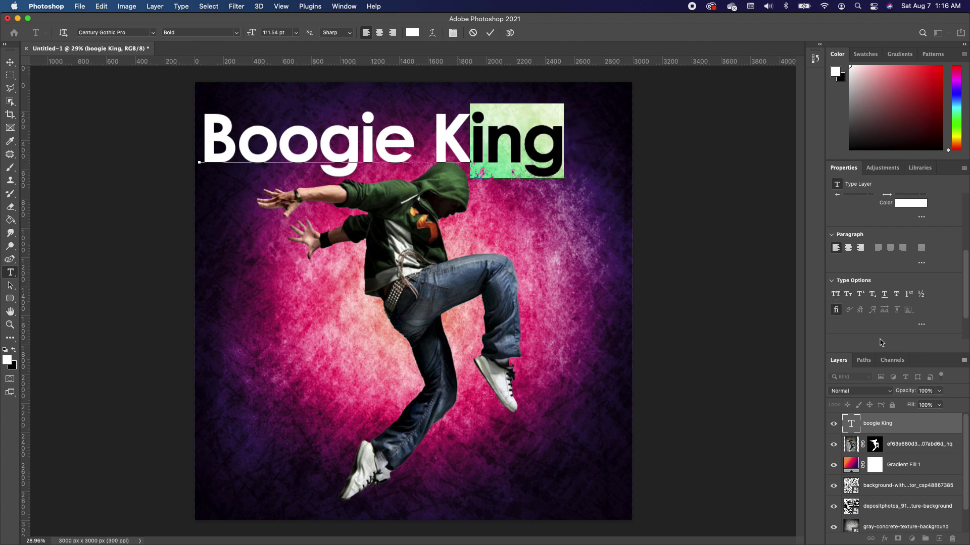
click(10, 61)
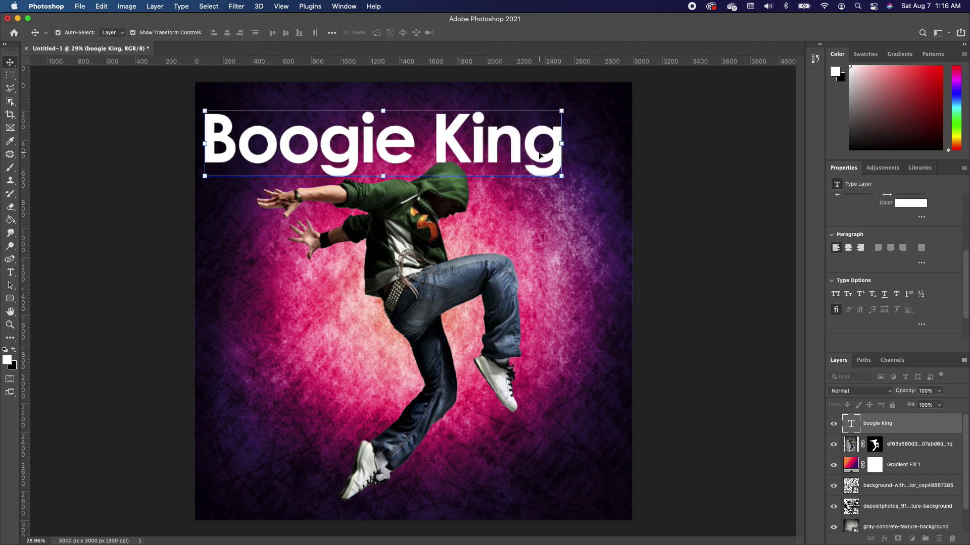
Tighten the Boogie King title's tracking to -80.
scroll(924, 313, up, 5)
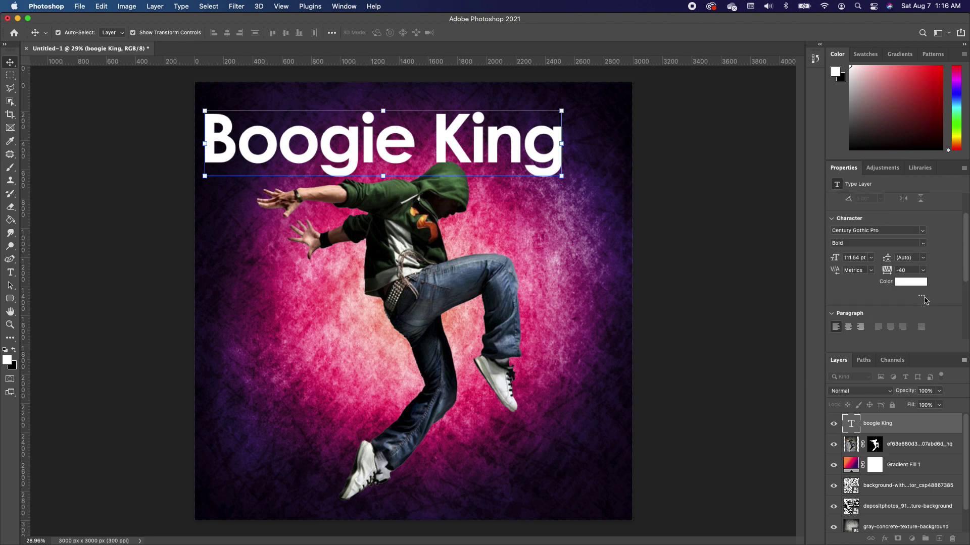
scroll(923, 300, up, 2)
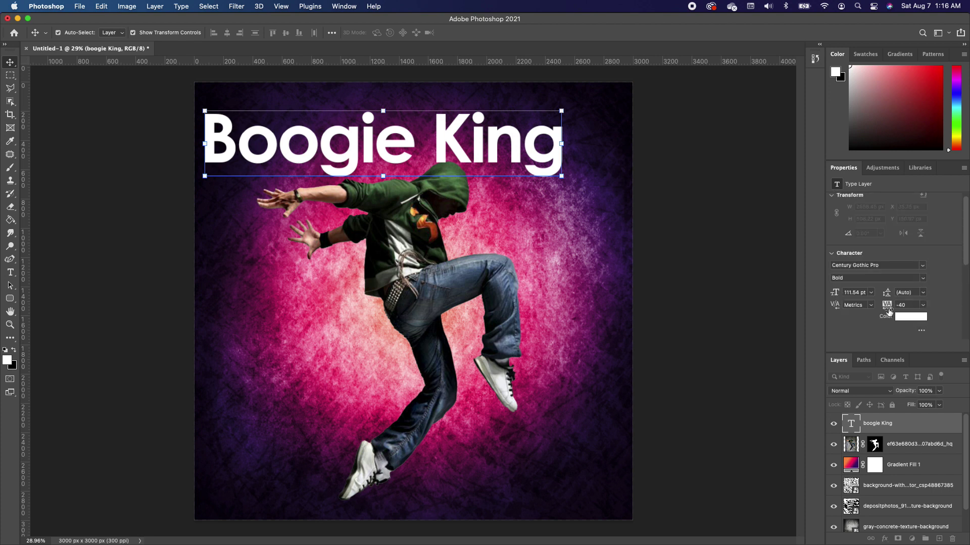
drag(889, 310, 888, 311)
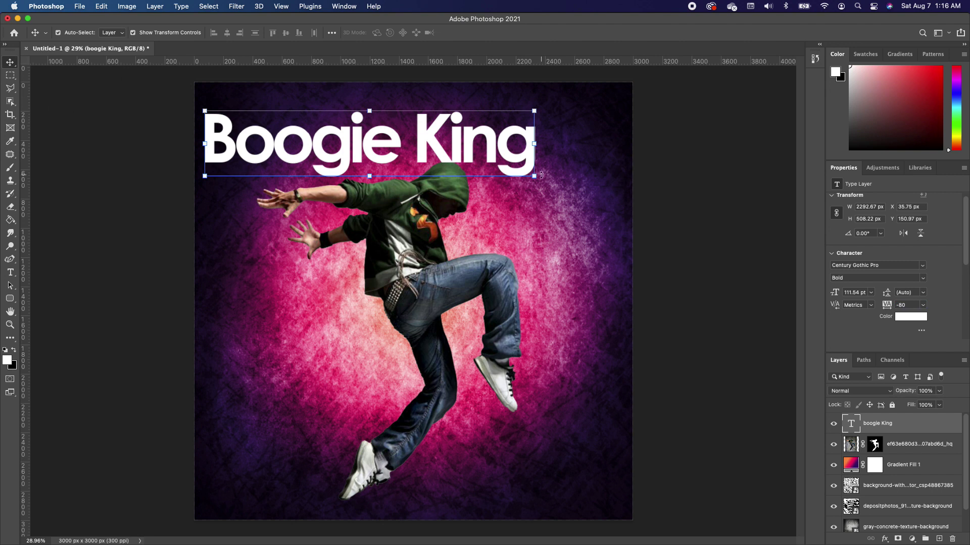
Enlarge the title to 139.84 pt across the poster and move its layer beneath the dancer.
drag(535, 178, 607, 220)
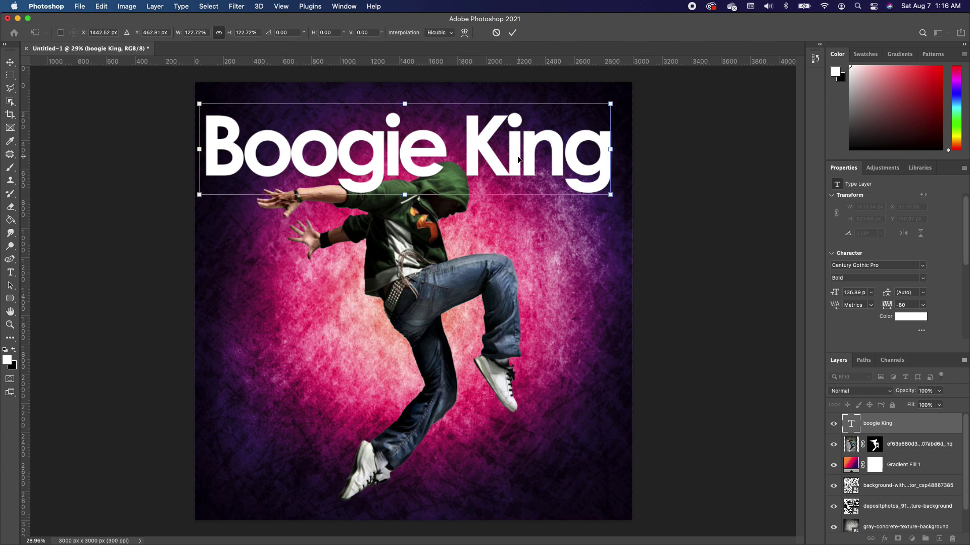
drag(517, 160, 518, 165)
key(Return)
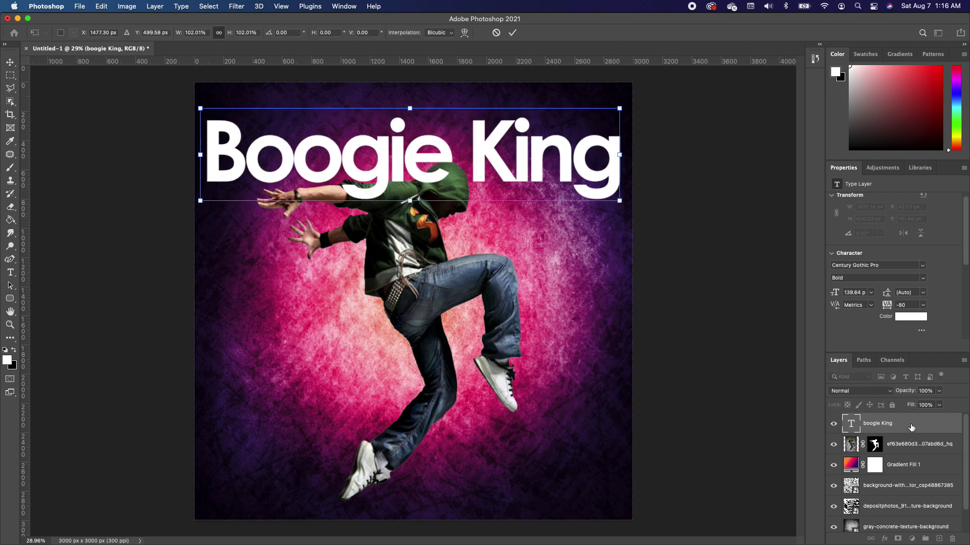
drag(612, 117, 620, 116)
key(Return)
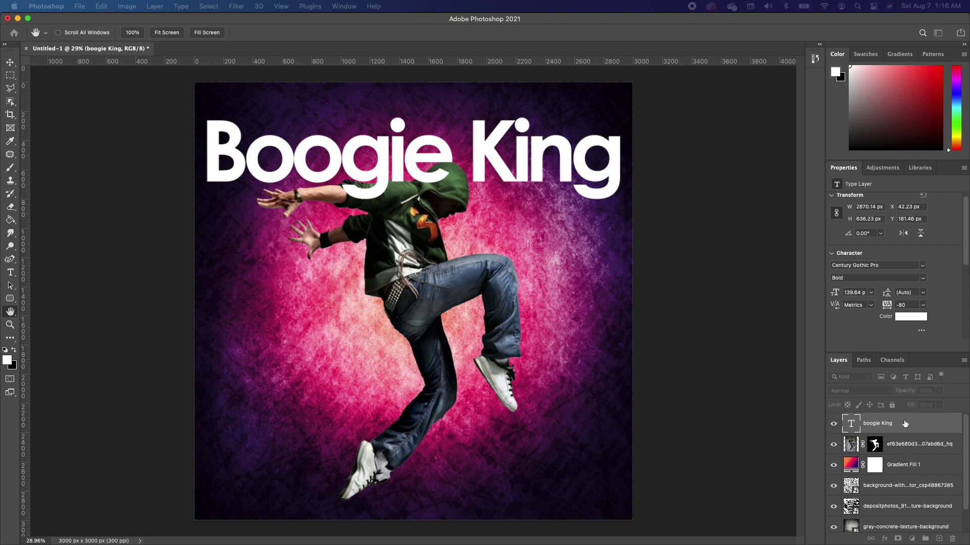
click(906, 425)
drag(924, 423, 919, 456)
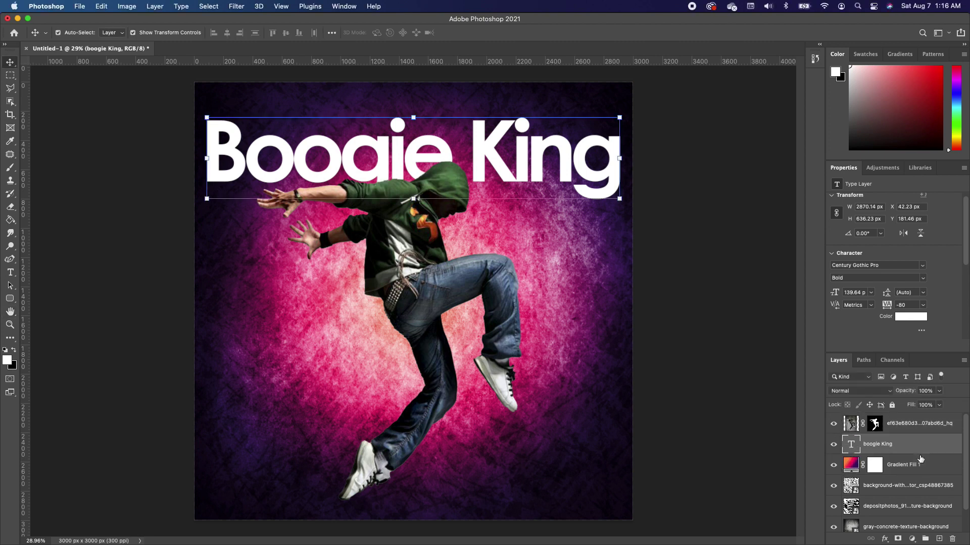
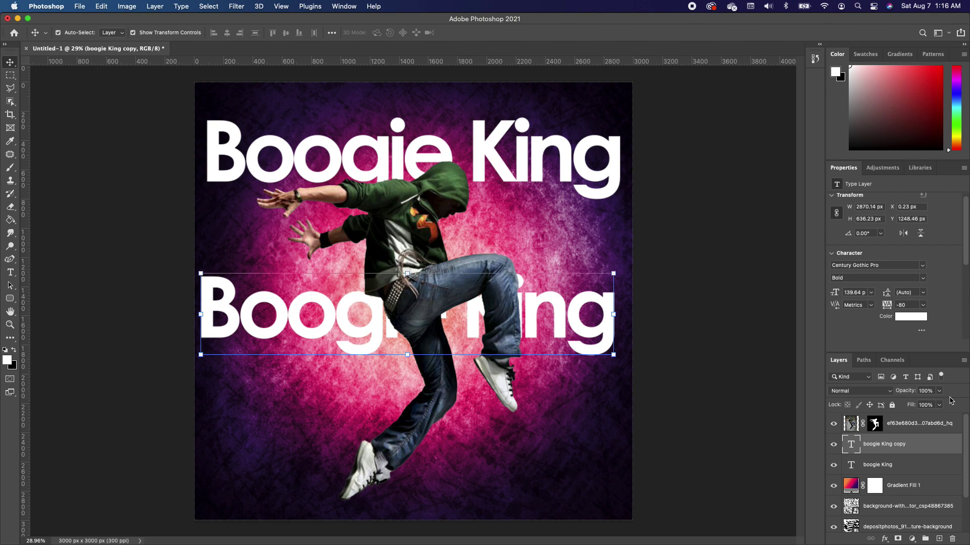
Convert the middle Boogie King copy into a shape and set its fill to 0%.
right_click(934, 447)
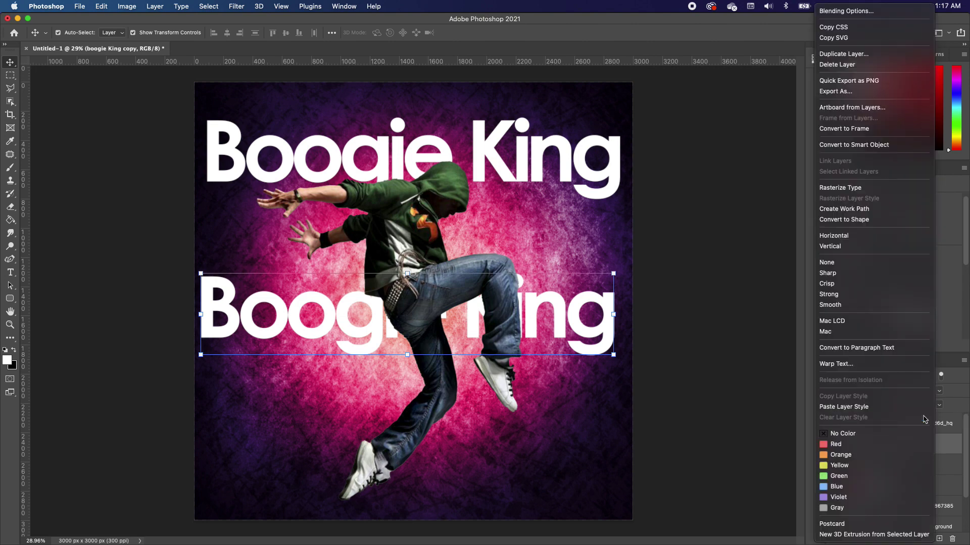
click(857, 220)
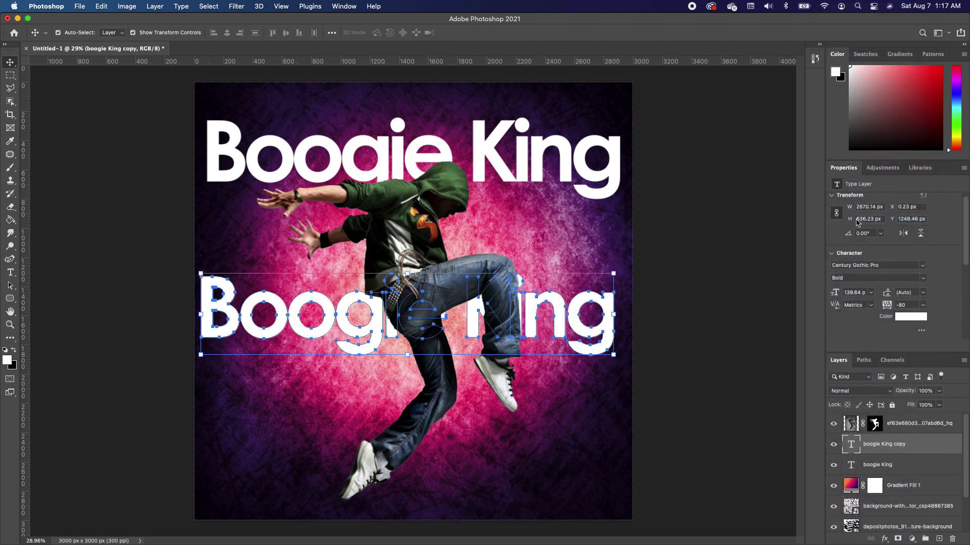
click(939, 405)
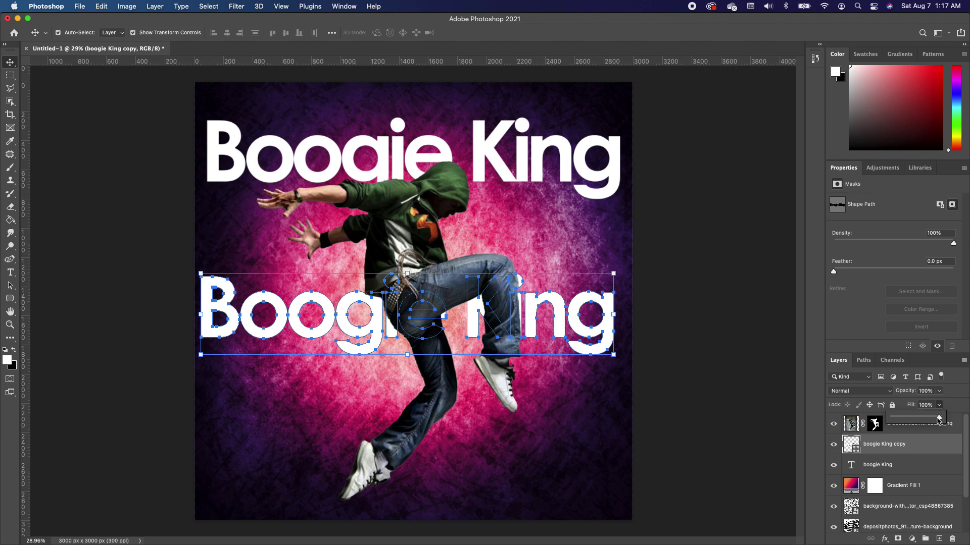
drag(939, 419, 880, 424)
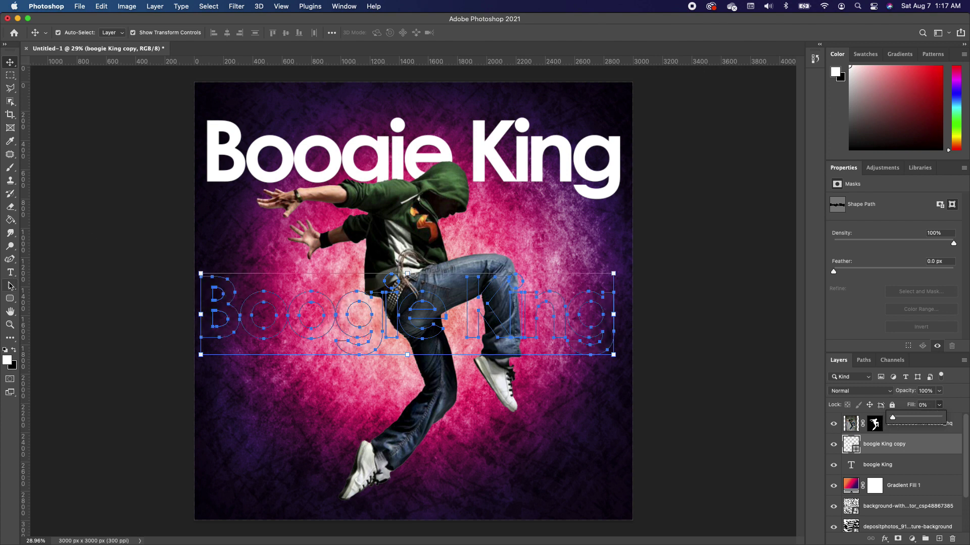
Give the outlined lettering a 6 px stroke width.
click(10, 286)
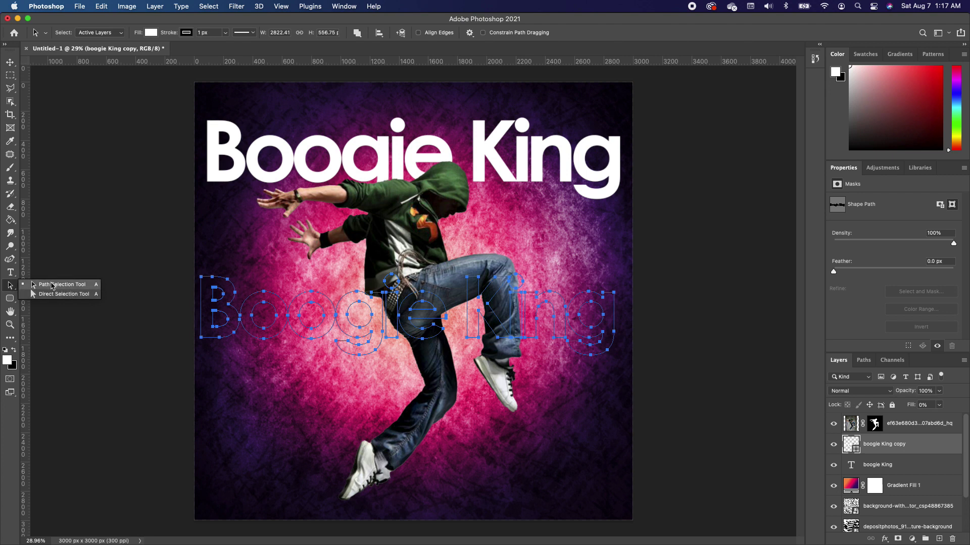
click(74, 294)
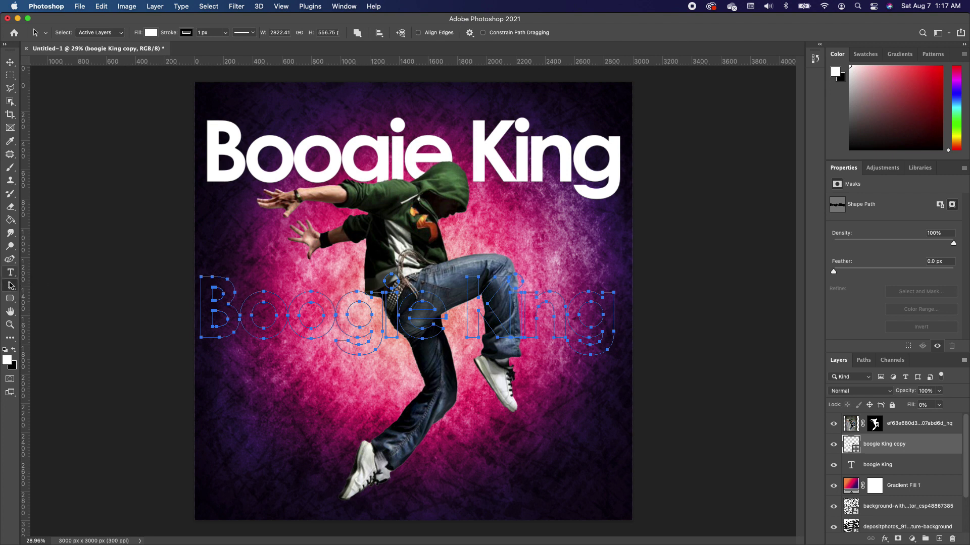
click(186, 33)
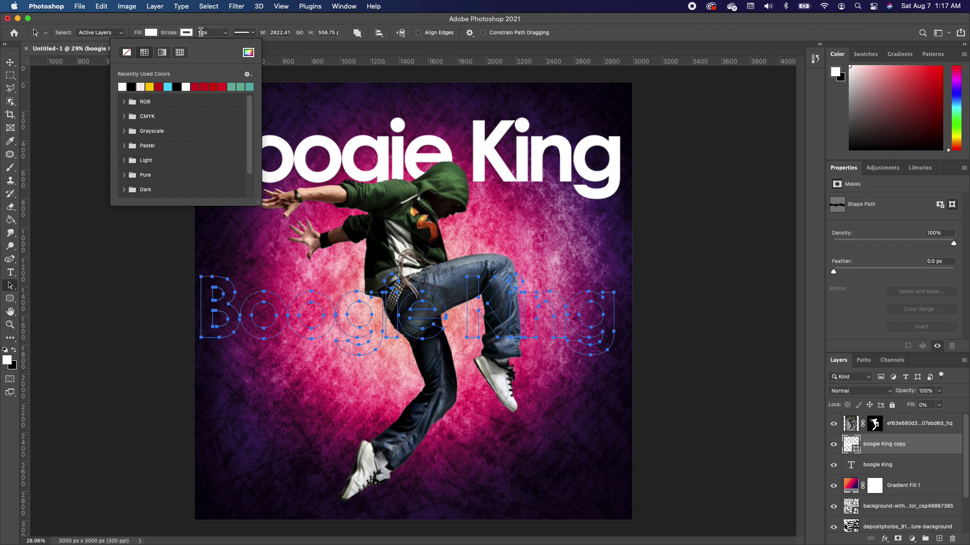
click(225, 33)
click(224, 33)
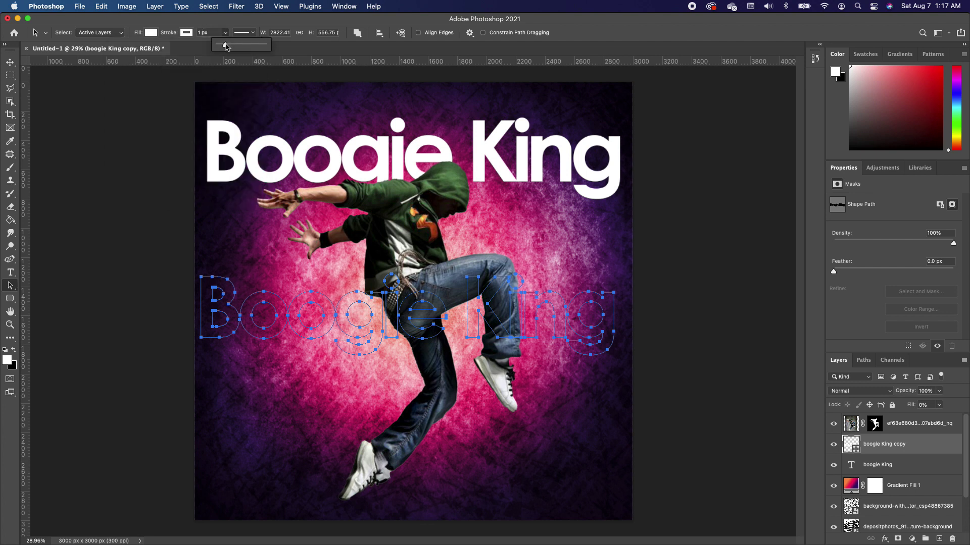
drag(226, 46, 226, 47)
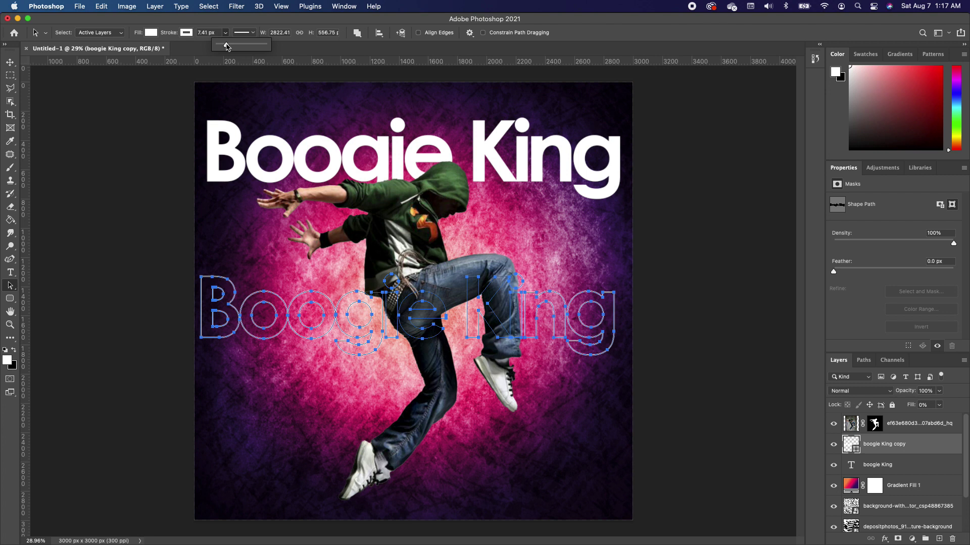
drag(226, 47, 226, 46)
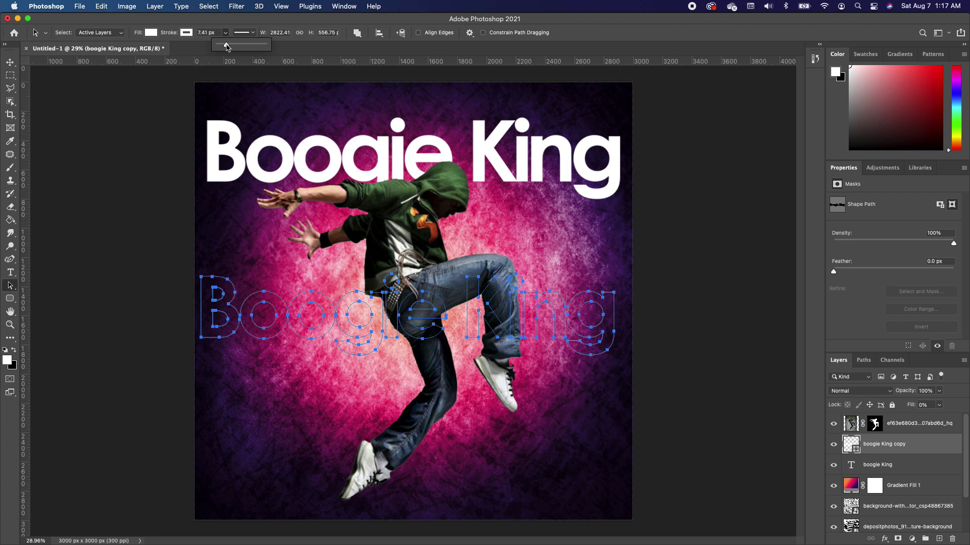
click(215, 31)
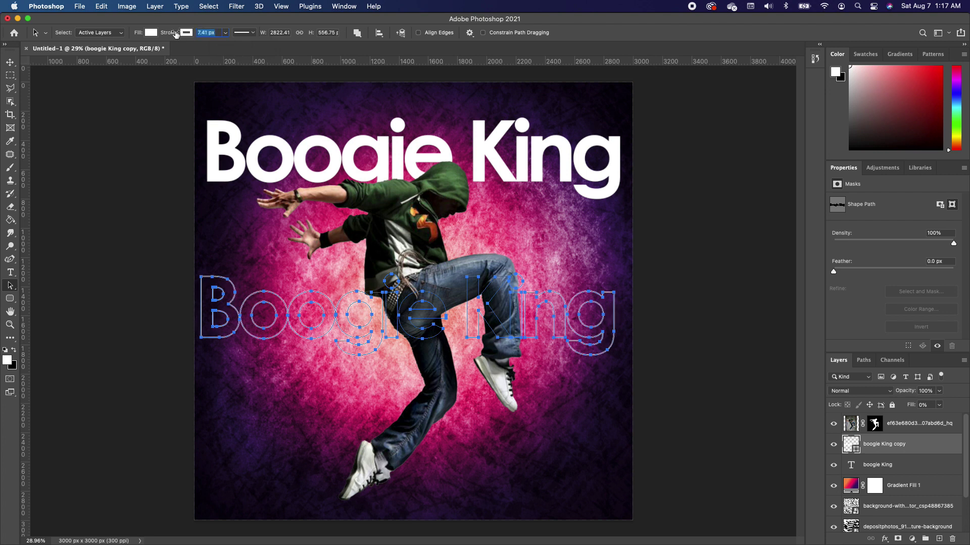
text(6)
Lower the outlined Boogie King copy's opacity to 38%.
click(10, 61)
click(112, 174)
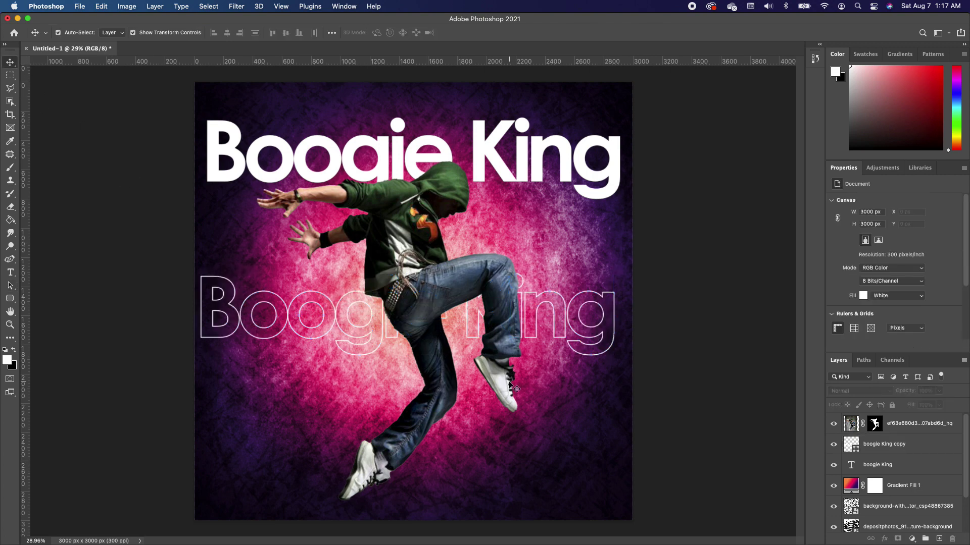
click(572, 310)
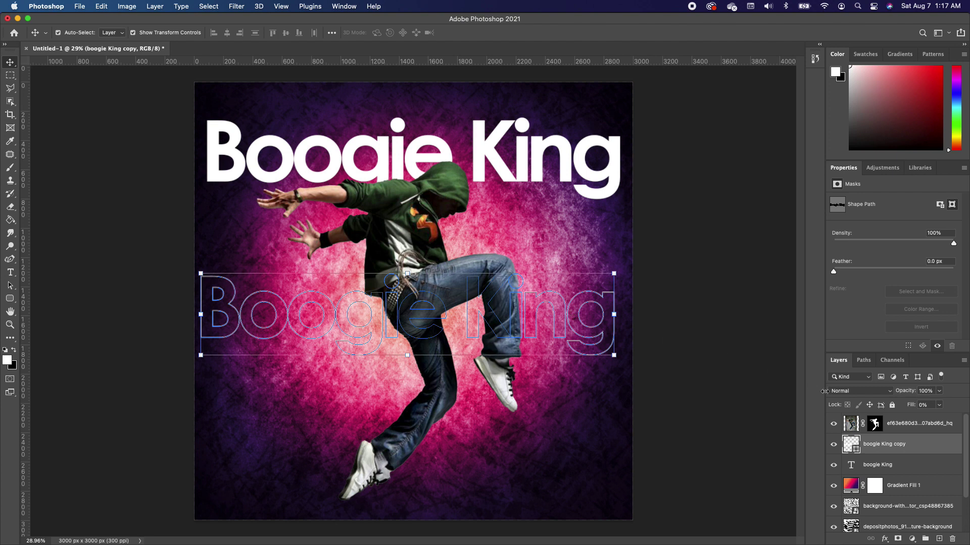
click(939, 391)
drag(940, 404, 916, 404)
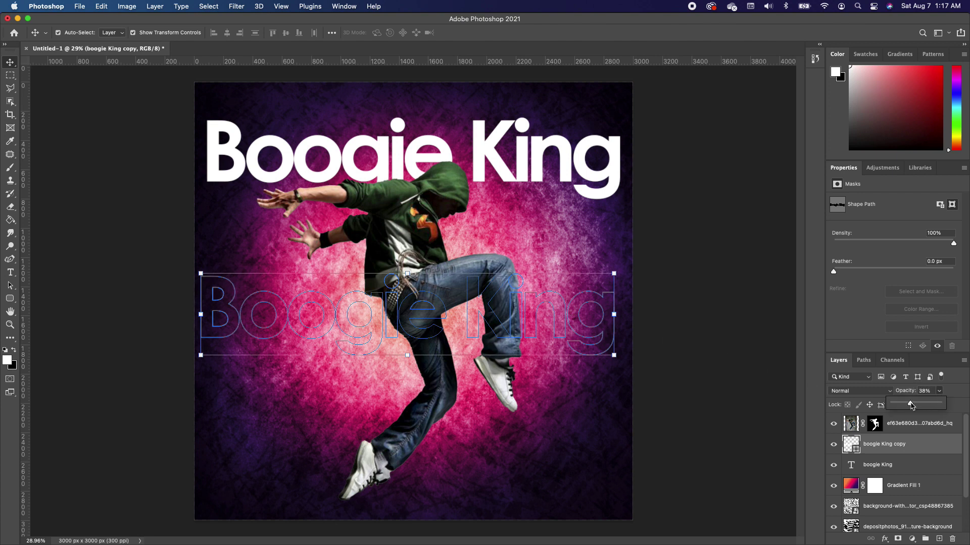
click(566, 320)
Move the outline text to the upper left and place a duplicate near the bottom.
click(577, 319)
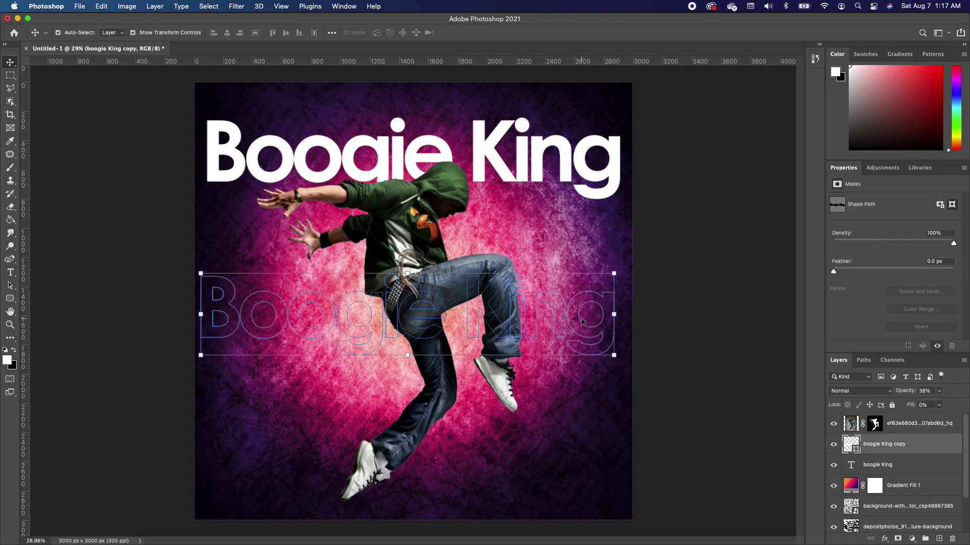
click(581, 317)
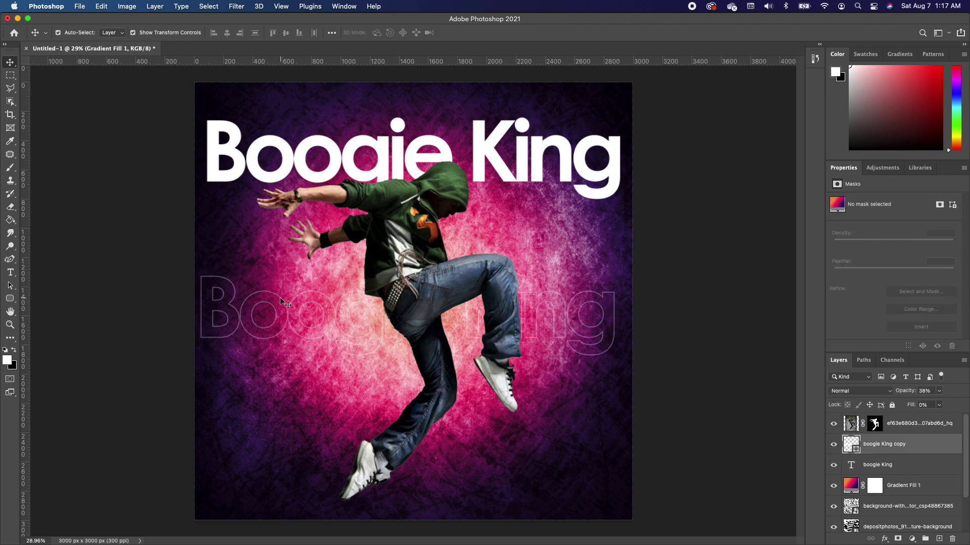
drag(280, 298, 122, 230)
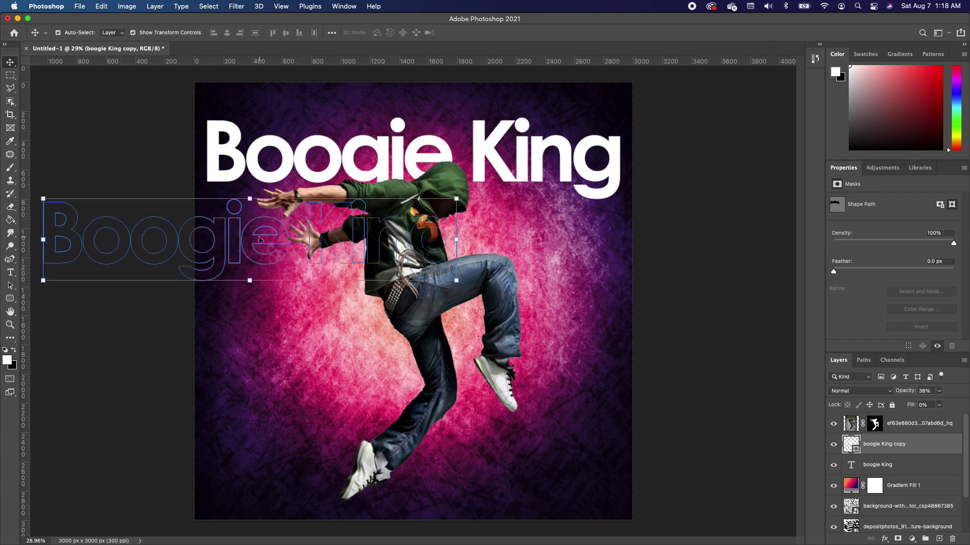
drag(259, 238, 376, 419)
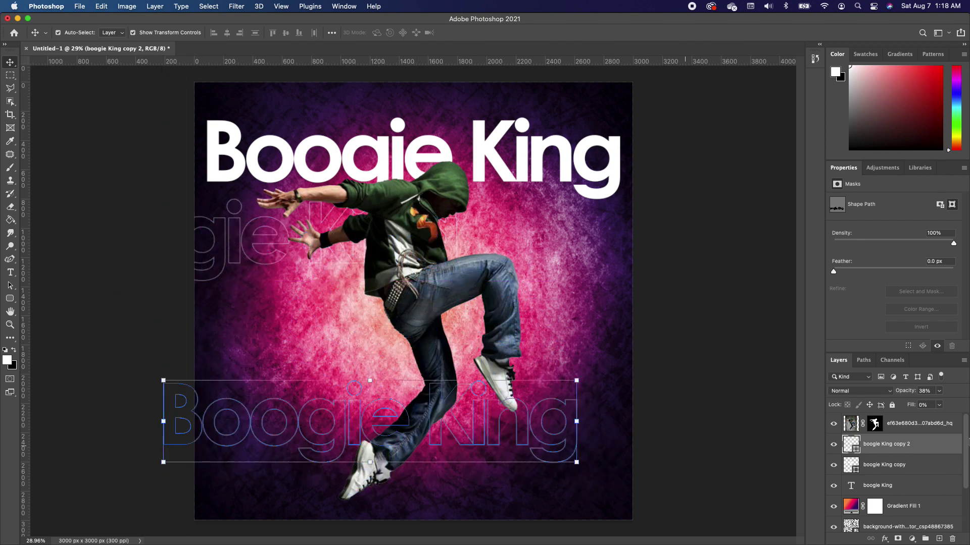
Set 'boogie King copy 2' to 75% opacity and scale it to about 279%, shifted left.
click(939, 394)
mouse_move(934, 405)
mouse_down()
mouse_move(962, 405)
mouse_move(950, 406)
mouse_up()
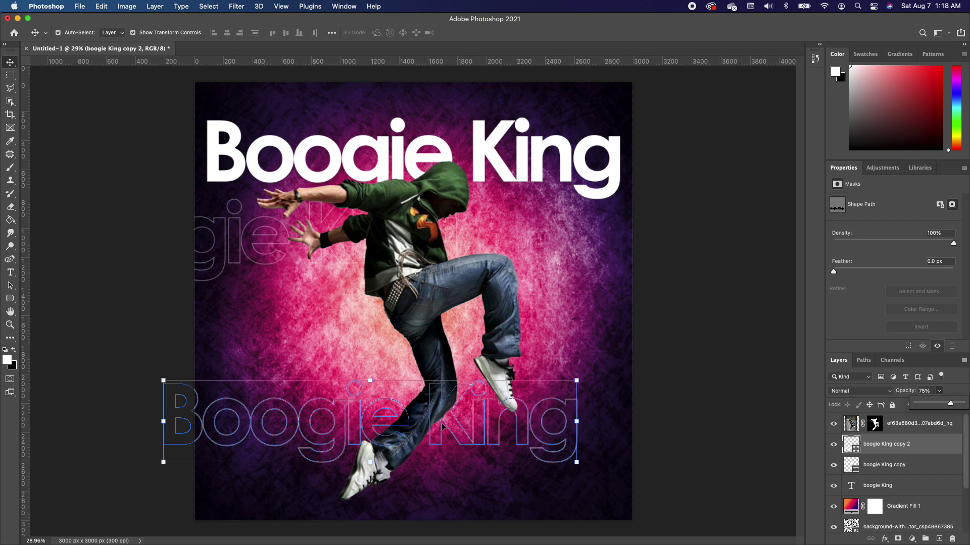
drag(163, 381, 83, 250)
drag(584, 295, 746, 256)
drag(631, 369, 461, 442)
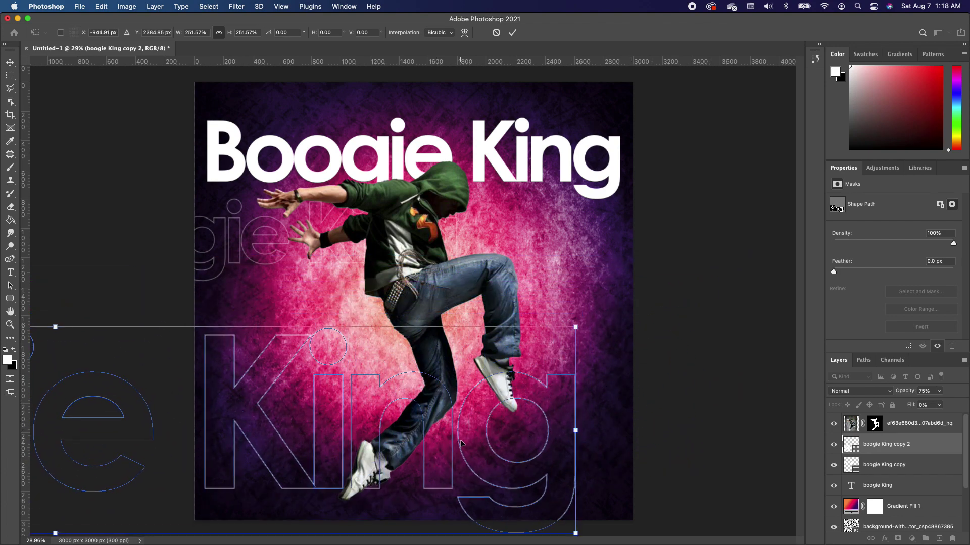
drag(575, 327, 618, 318)
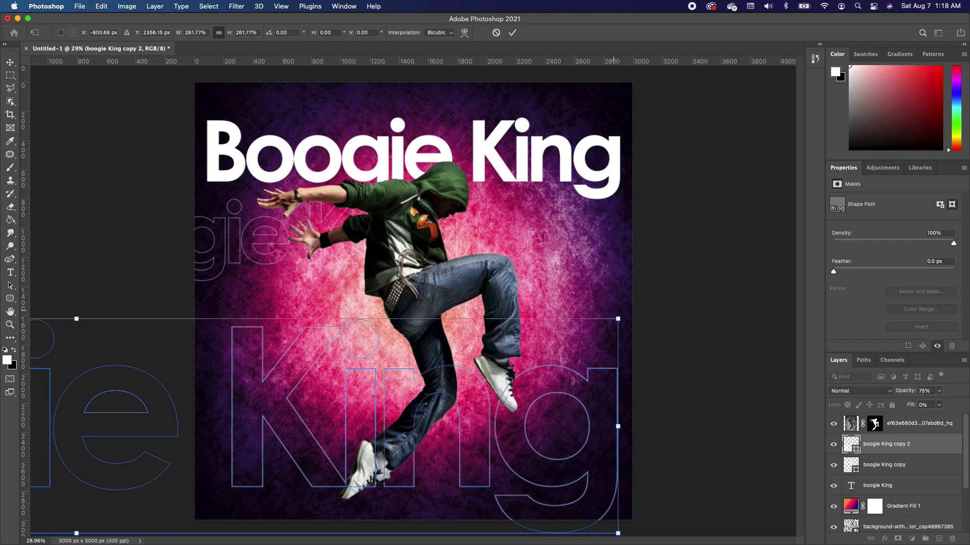
drag(518, 412, 508, 393)
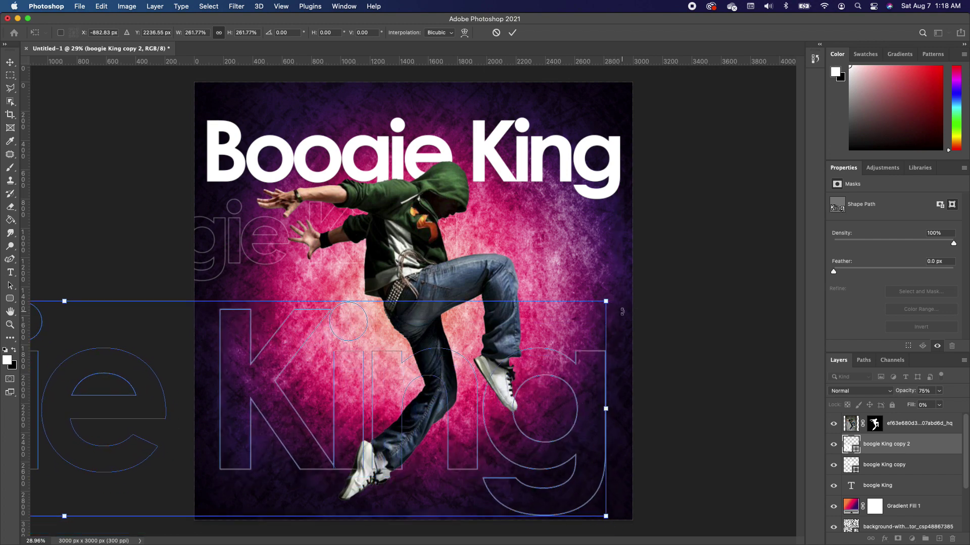
drag(608, 301, 670, 236)
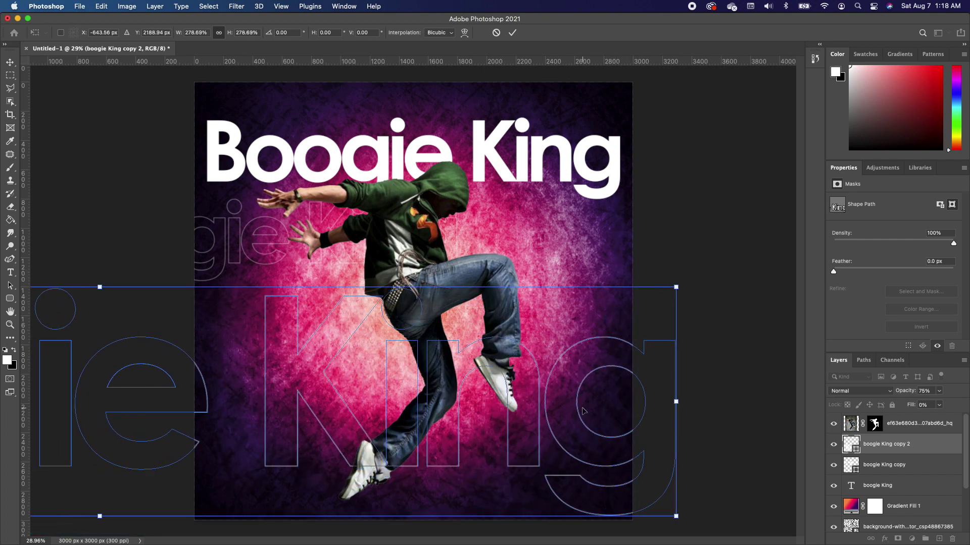
drag(580, 409, 500, 408)
key(Return)
click(708, 381)
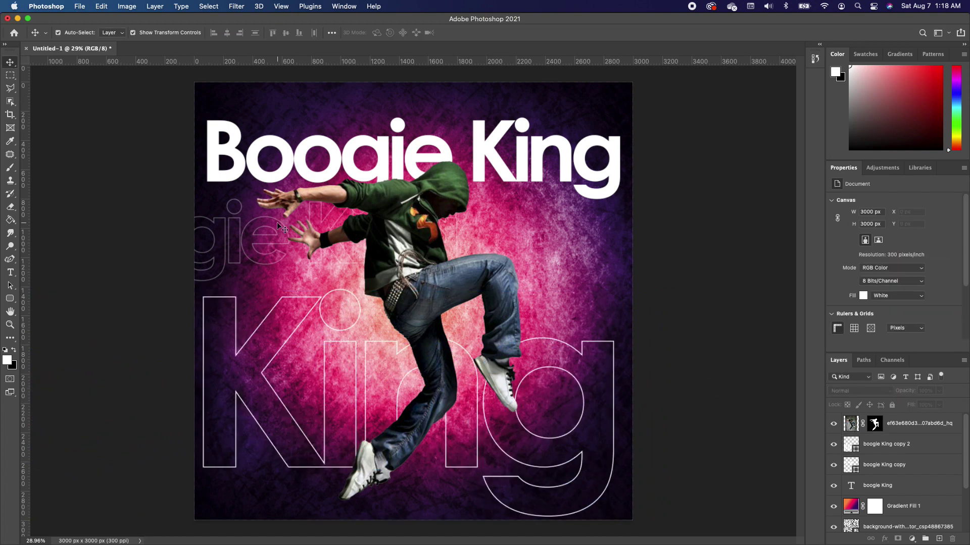
Enlarge the COMPETITION text to about 229%.
click(10, 274)
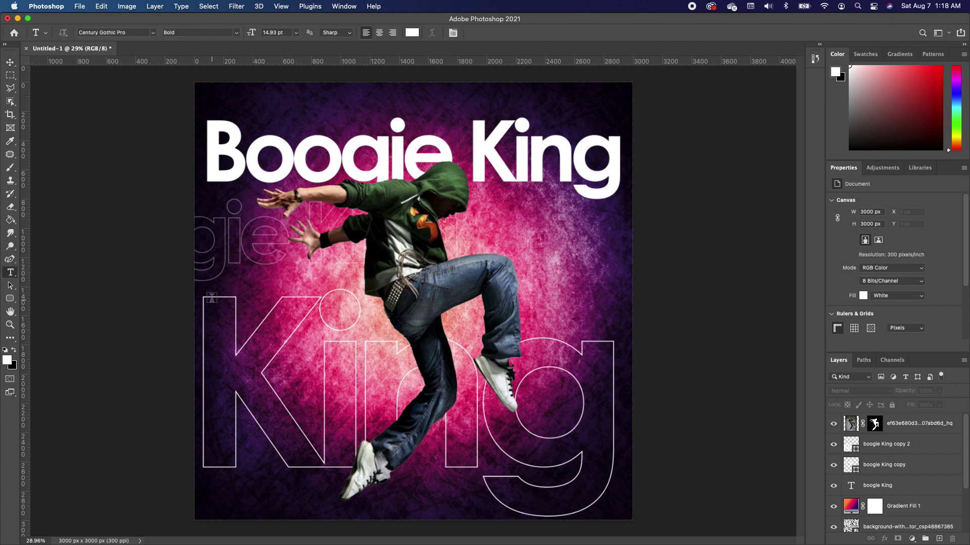
click(492, 228)
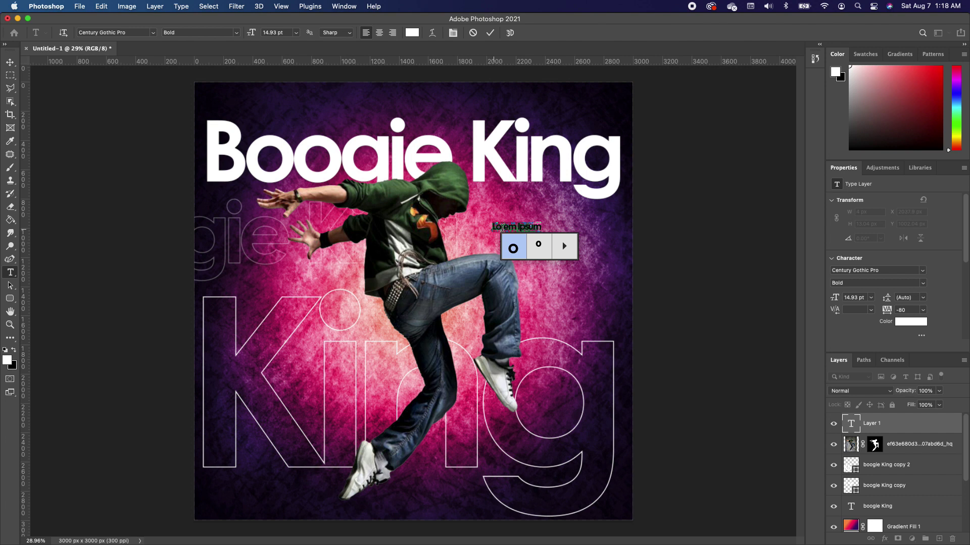
click(564, 246)
click(543, 227)
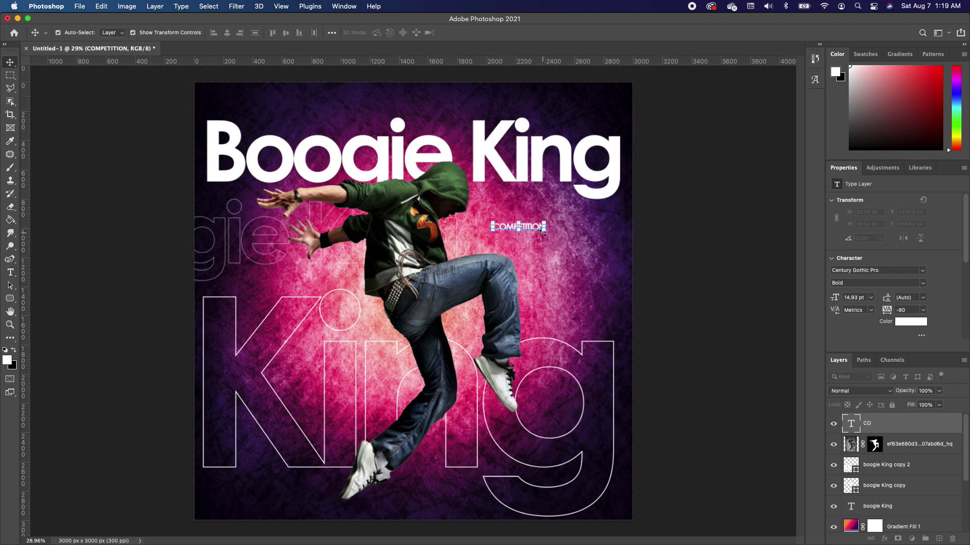
key(ctrl+t)
drag(545, 231, 606, 260)
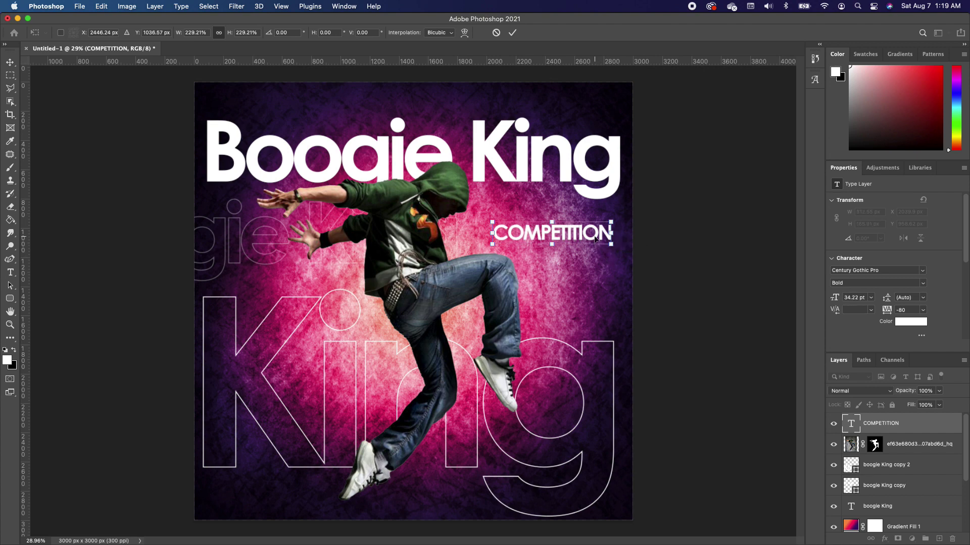
key(Return)
Color COMPETITION yellow (f6cb04), rotate it -90° and place it lower left over the K.
click(7, 360)
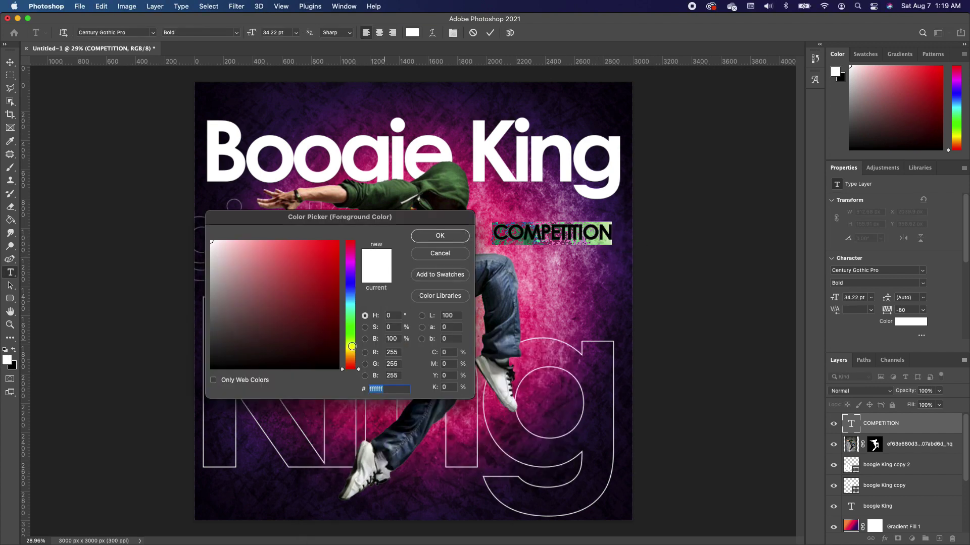
drag(350, 363, 351, 355)
click(440, 236)
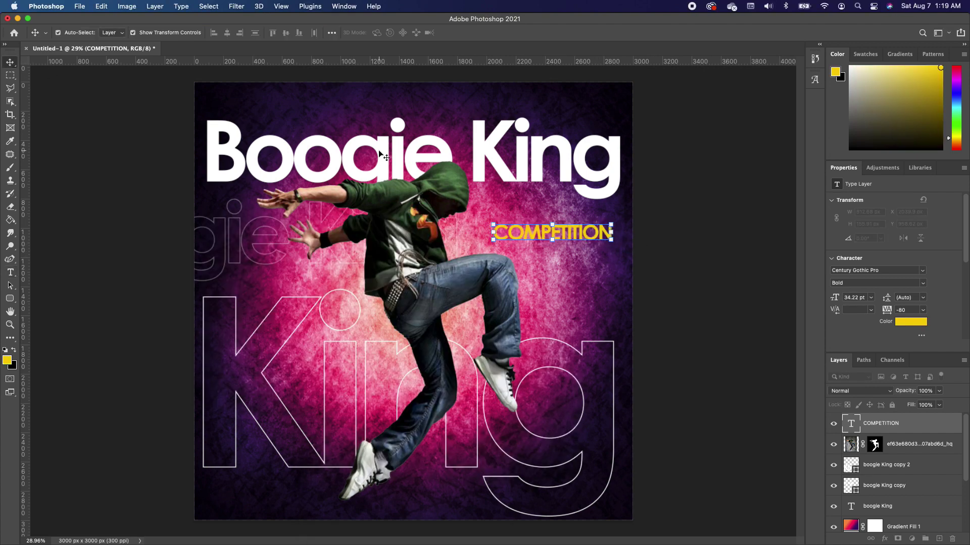
key(ctrl+t)
drag(612, 245, 576, 167)
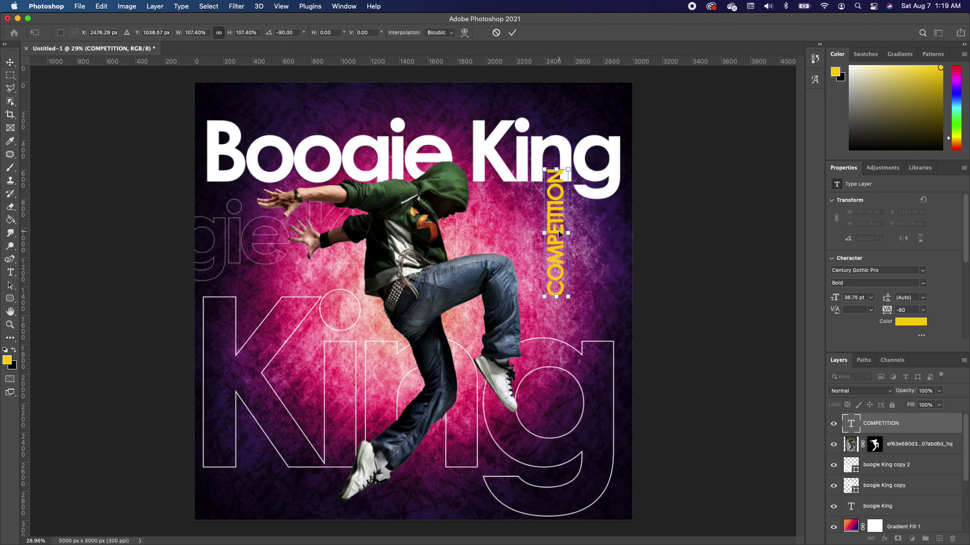
drag(554, 230, 213, 396)
drag(223, 326, 240, 305)
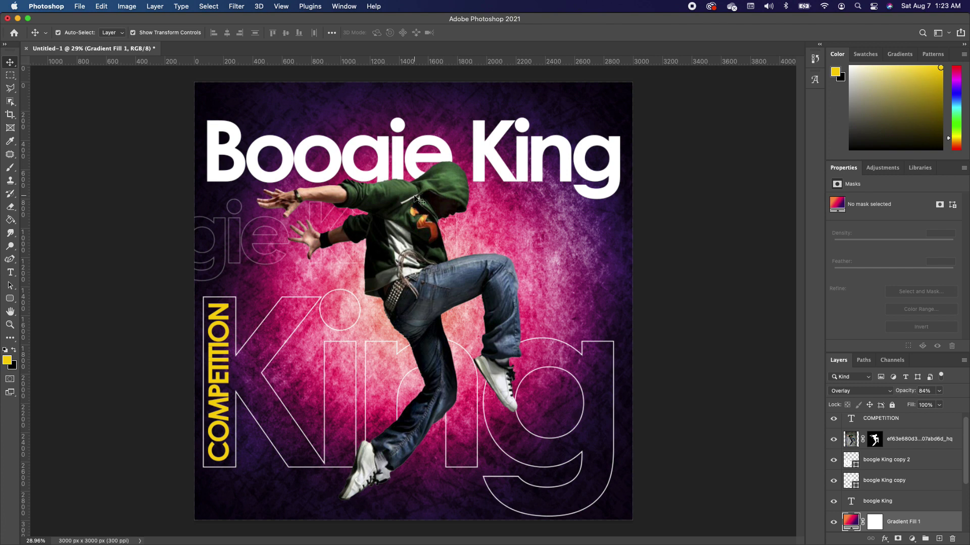
Add a 7PM text line on the right side and set it in Bebas Neue.
click(10, 272)
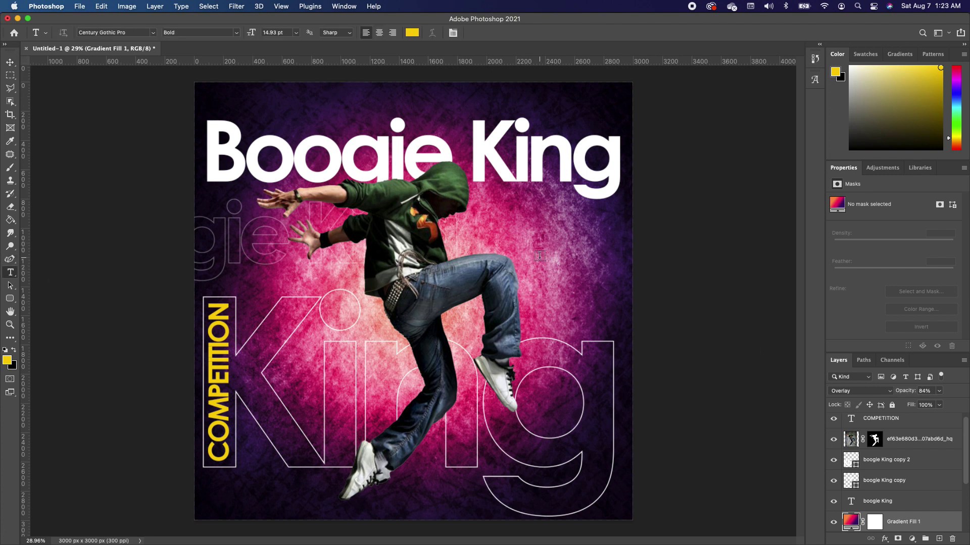
click(583, 307)
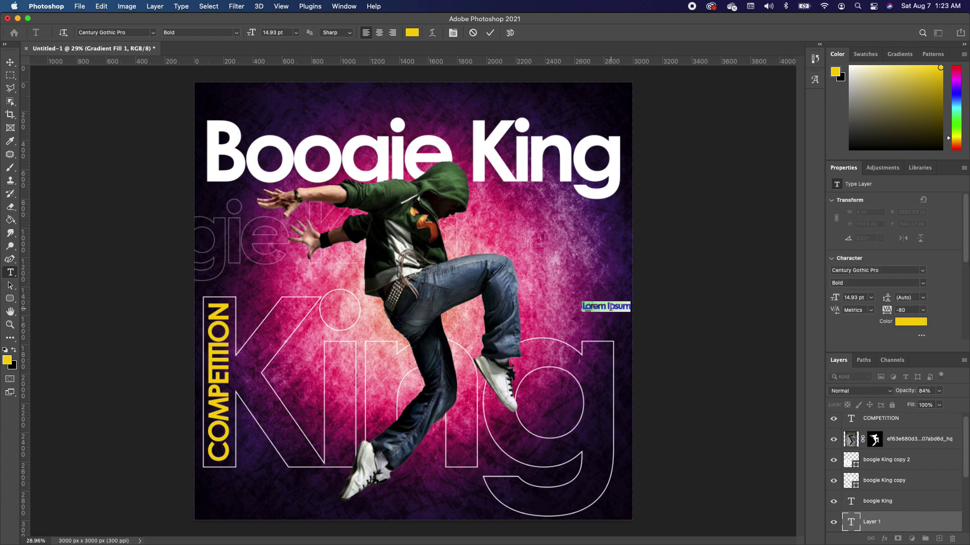
key(BackSpace)
key(super+a)
click(154, 33)
text(Bebas)
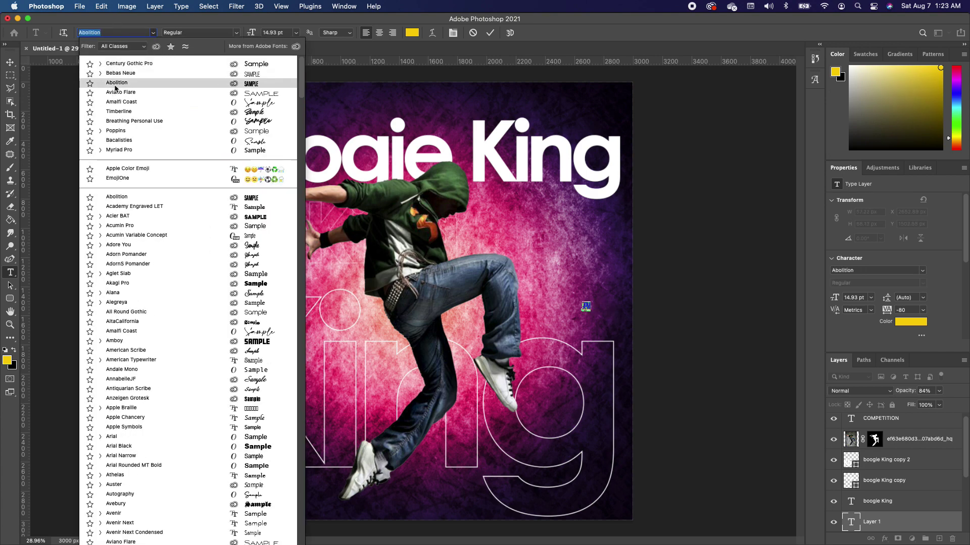
key(Return)
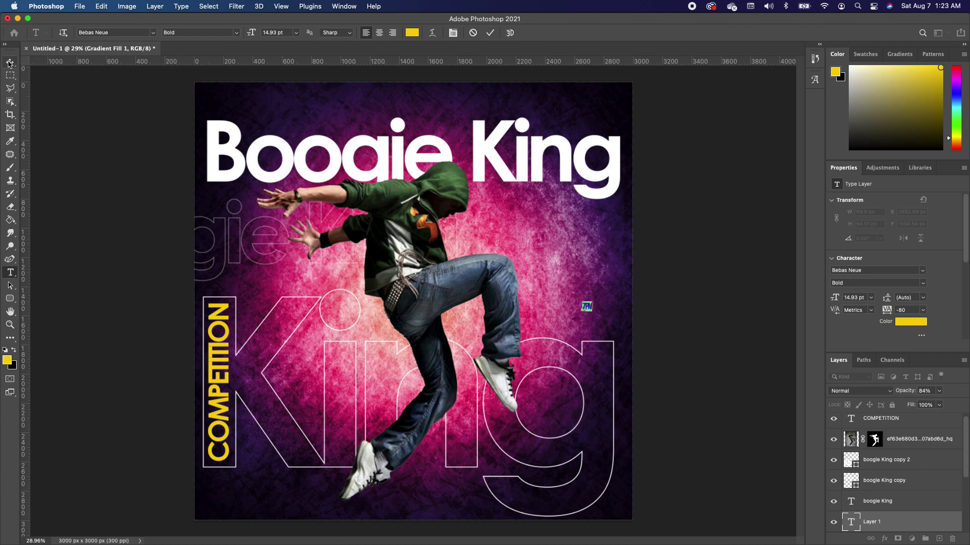
Scale the 7PM text up much larger and fill it white.
click(10, 62)
drag(599, 303, 599, 326)
key(Return)
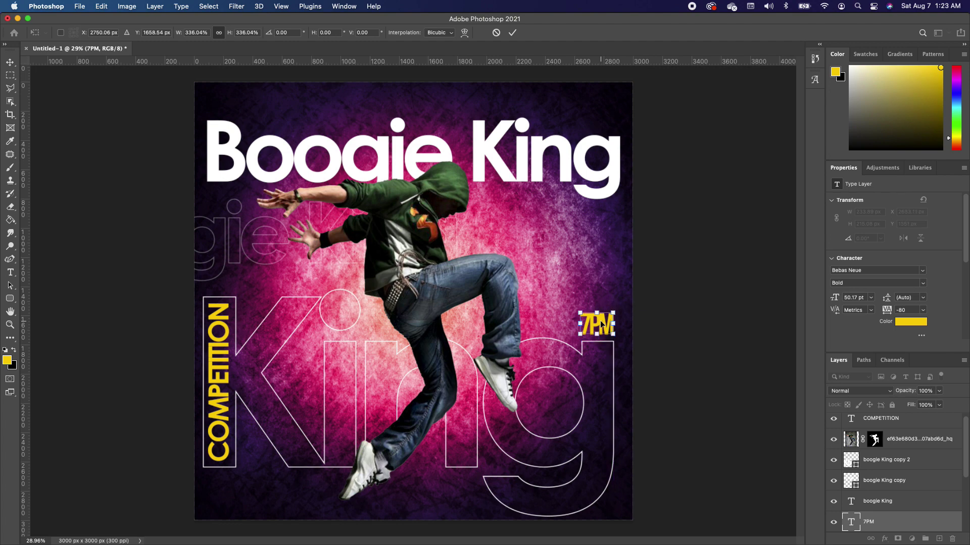
double_click(601, 325)
key(Escape)
key(v)
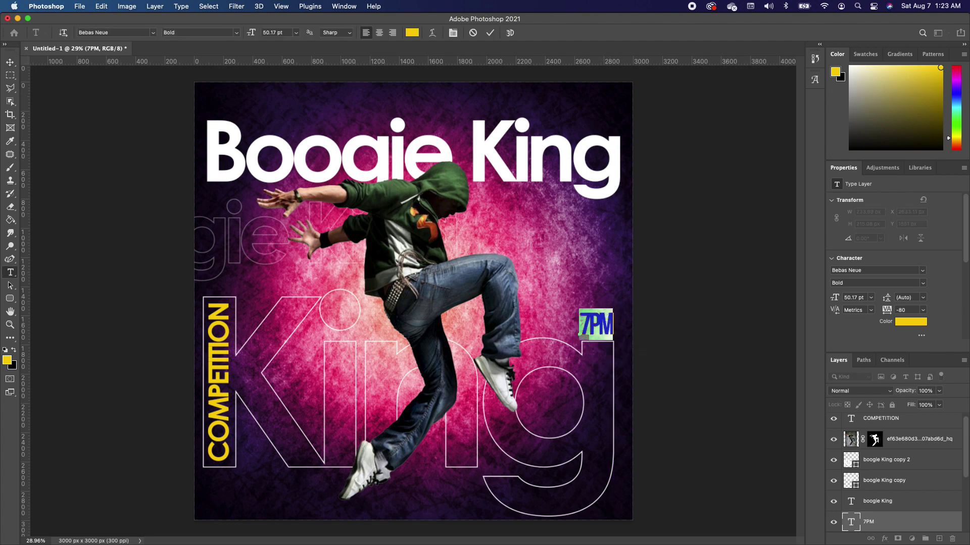
key(d)
key(x)
key(alt+BackSpace)
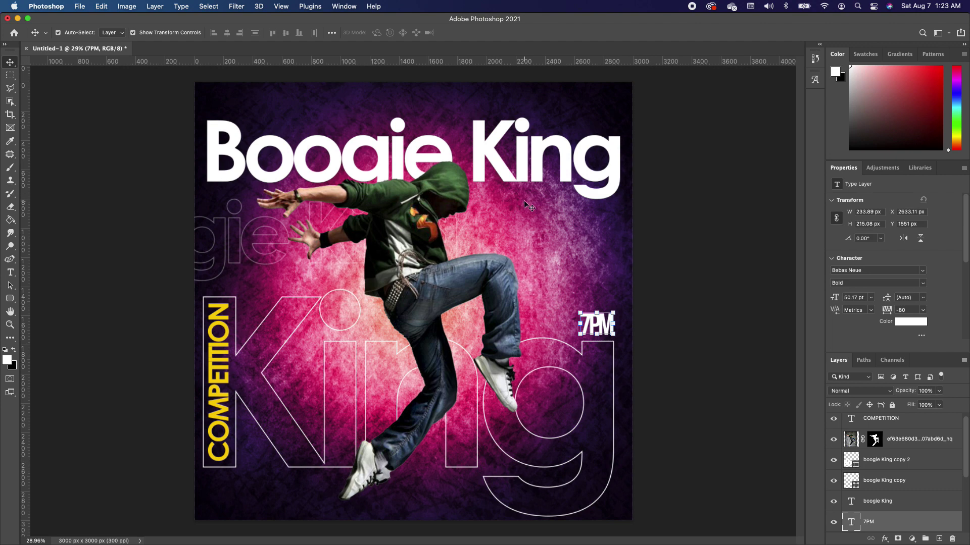
key(alt+bracketleft)
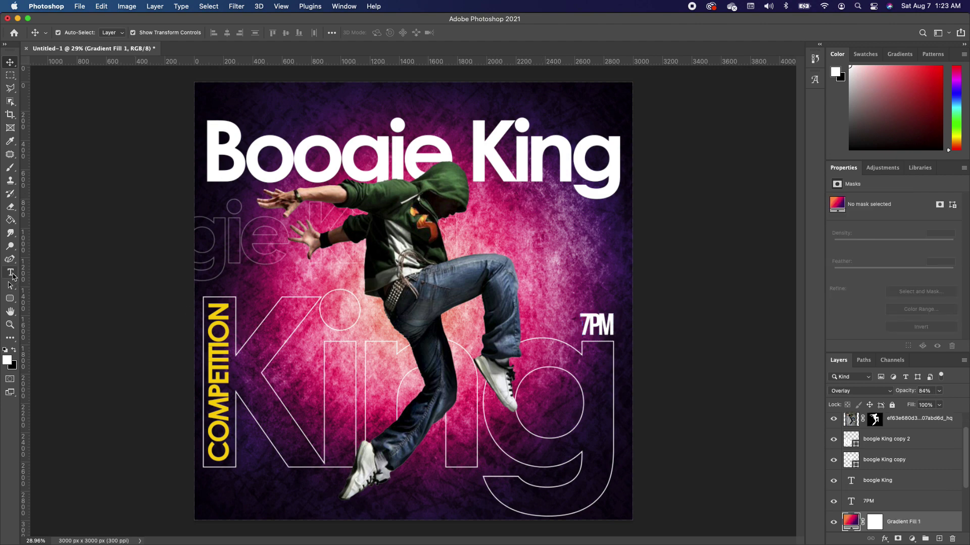
Add 'AUGUST 20' under the Boogie King title.
click(10, 273)
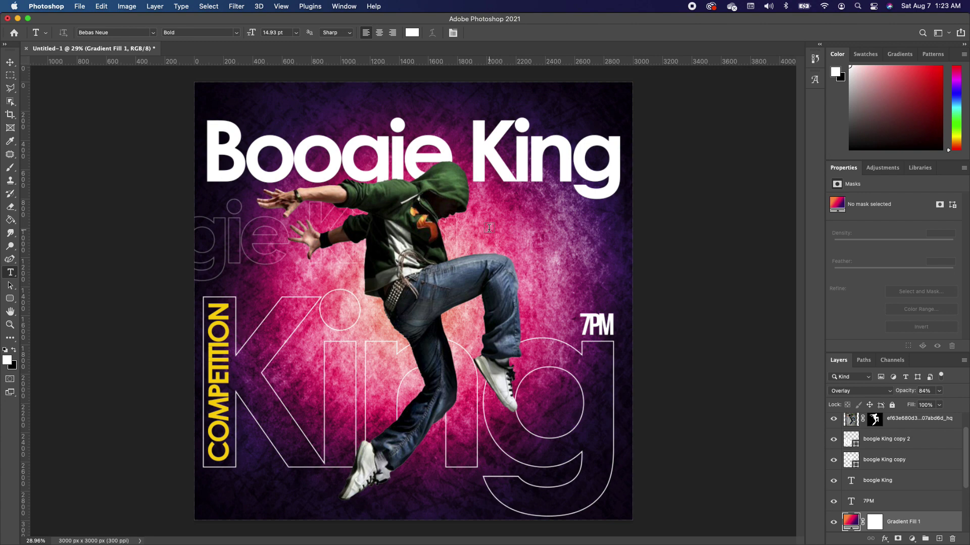
click(479, 228)
text(AUGUST)
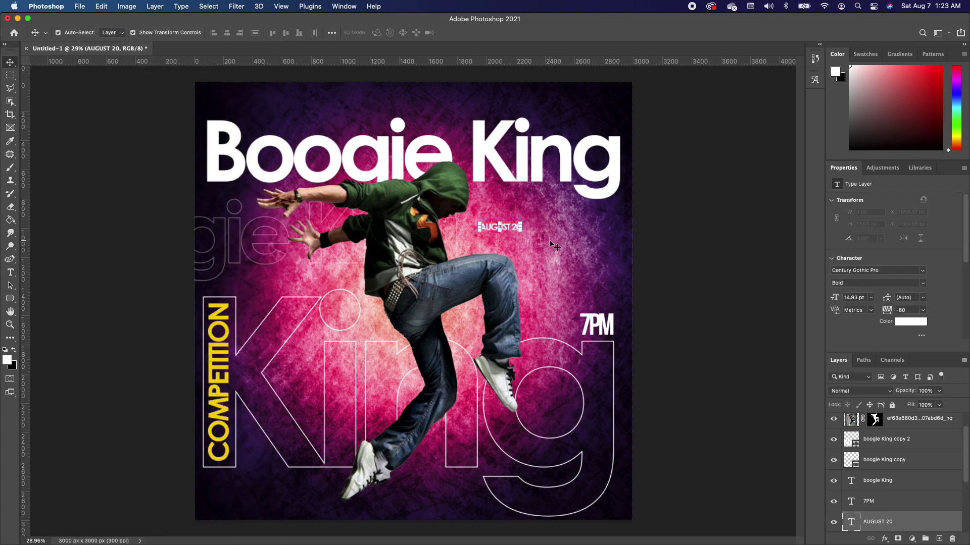
text( 20)
key(ctrl+Return)
key(v)
click(550, 203)
click(495, 201)
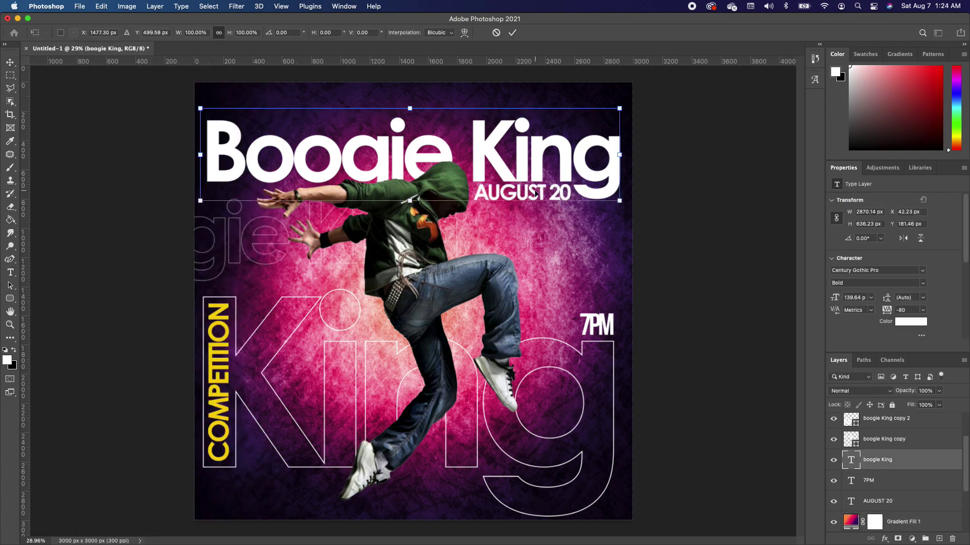
Add 'YOUTH DANCE CENTER PRESENTS' at the top in Regular, scaled to 73% with wide tracking (580).
key(t)
click(470, 249)
text(YOUTH DANCE CENTER PRESENTS)
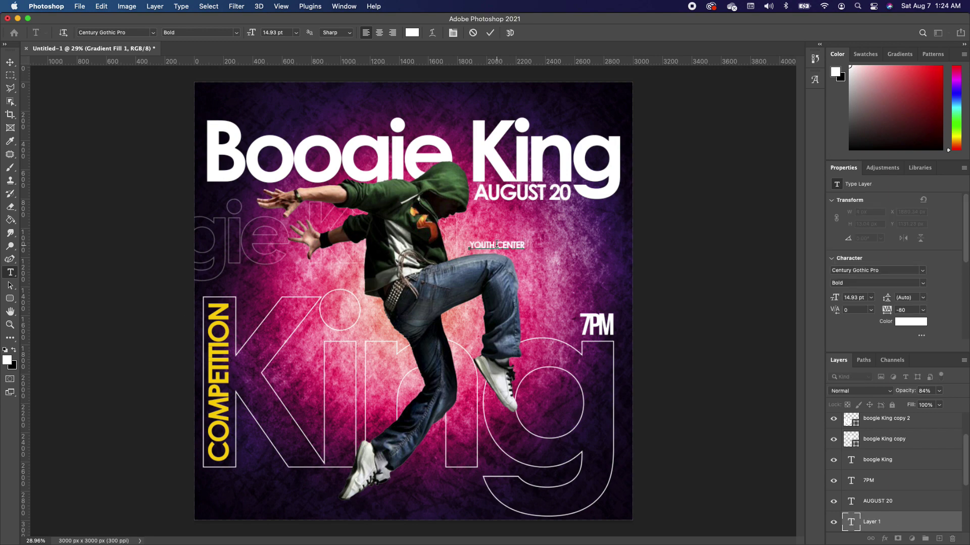
drag(505, 246, 372, 108)
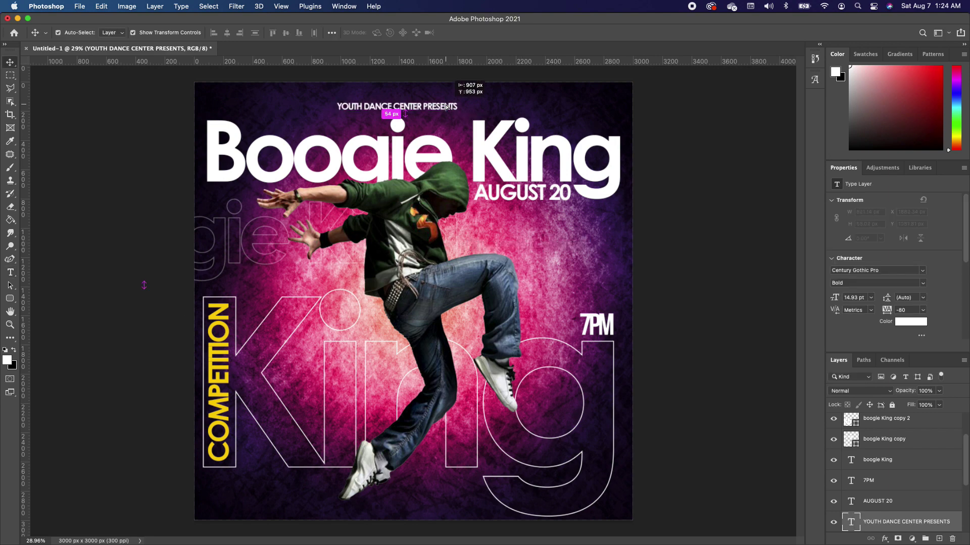
click(201, 32)
click(192, 37)
key(ctrl+t)
drag(457, 104, 428, 103)
key(Return)
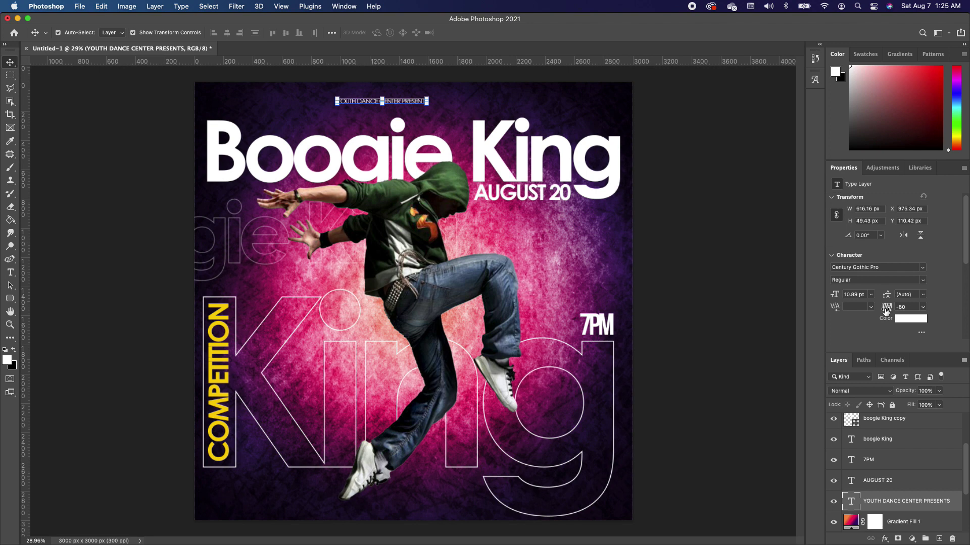
drag(886, 311, 907, 311)
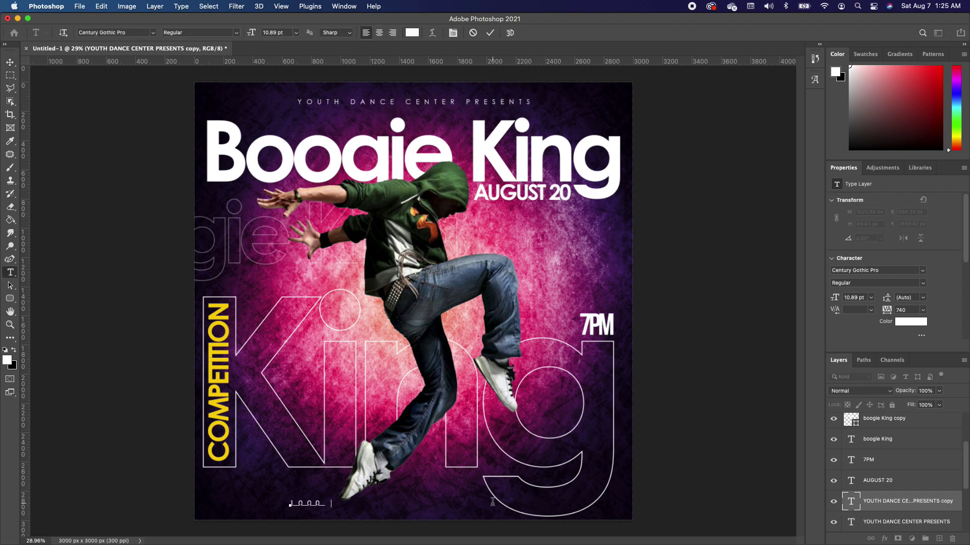
Add an address line and a duplicated 'RESERVATION' phone-number line along the poster's bottom.
text(OAKS DRIVE, PARKLAND, WA 98444)
key(super+Return)
key(v)
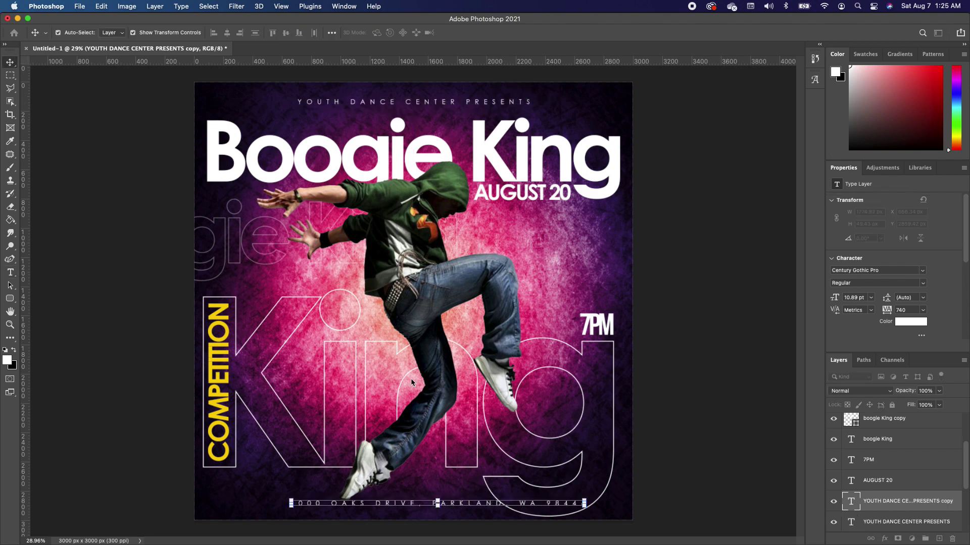
drag(454, 503, 454, 483)
double_click(454, 483)
text(RESERVATI)
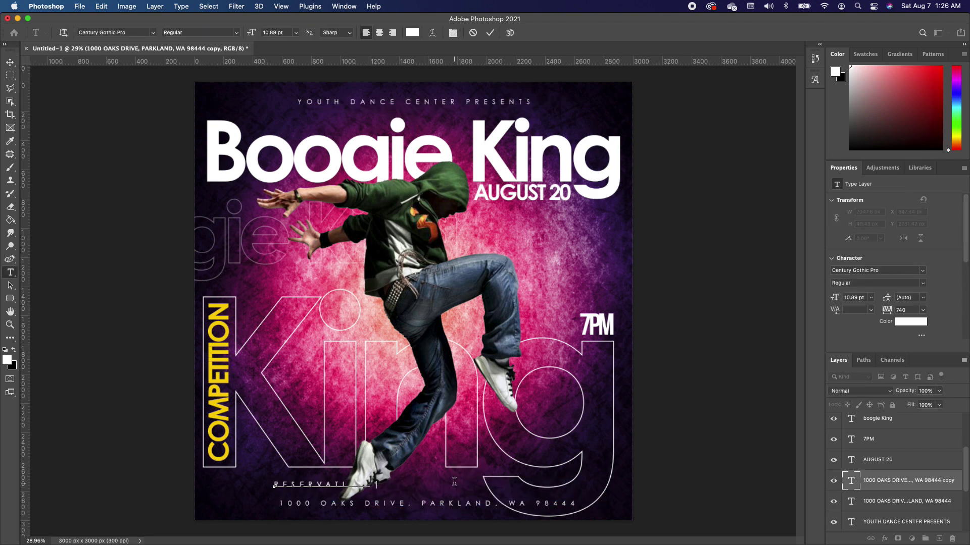
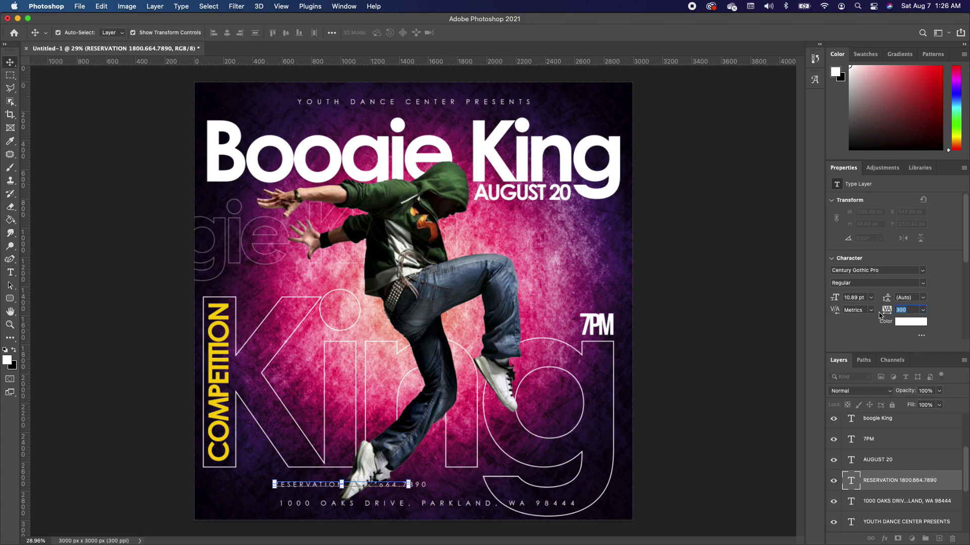
key(super+a)
key(super+Return)
key(v)
drag(376, 485, 452, 509)
key(super+t)
key(Return)
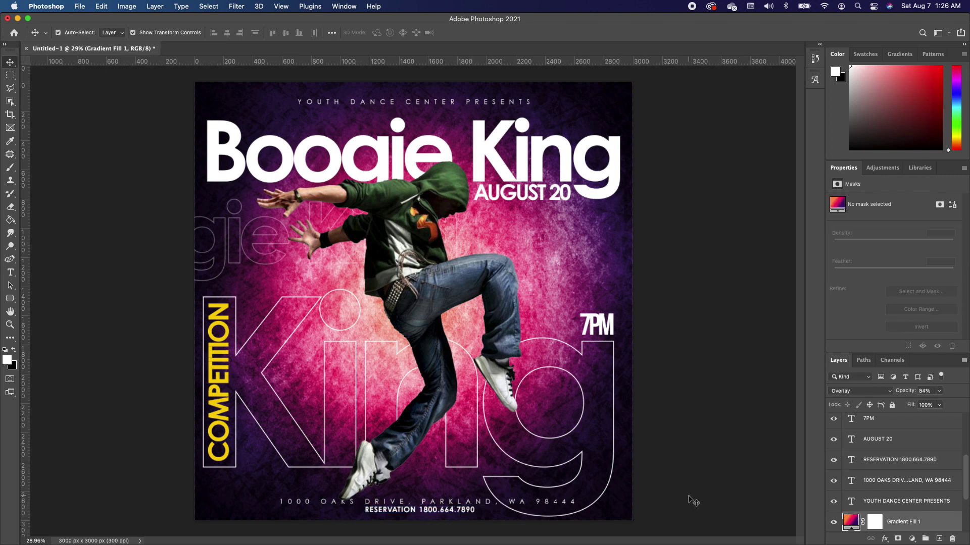
drag(960, 353, 431, 277)
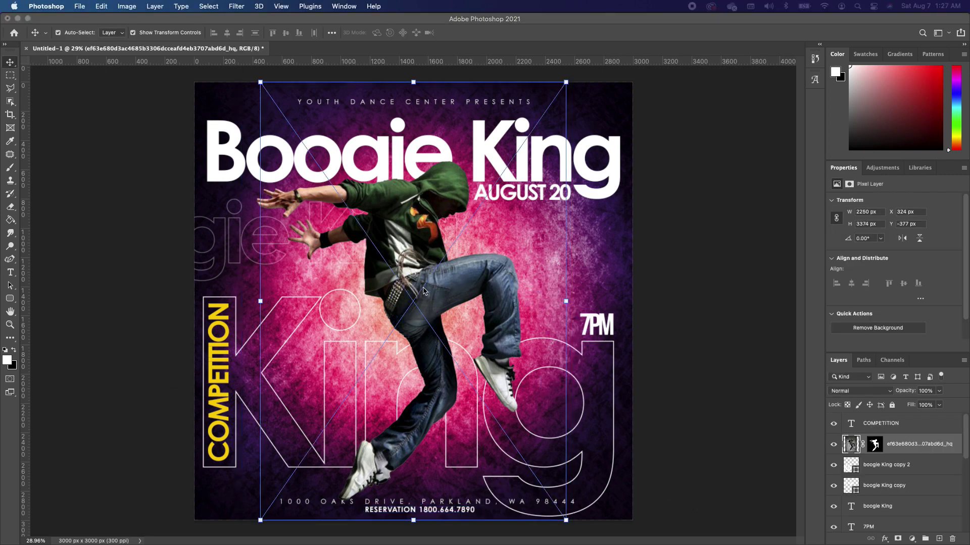
Place the paper texture and enlarge it to fill the poster height.
key(Return)
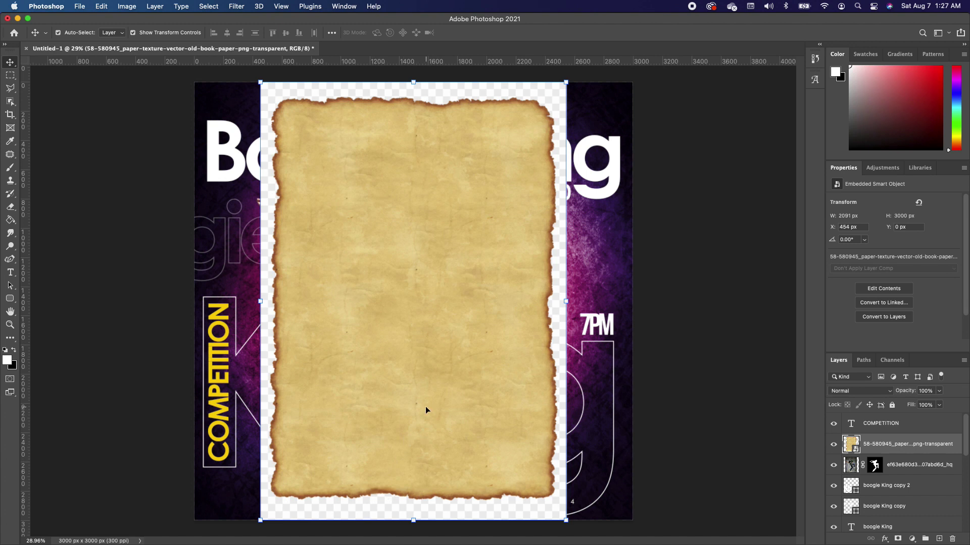
drag(260, 520, 240, 543)
drag(566, 84, 585, 57)
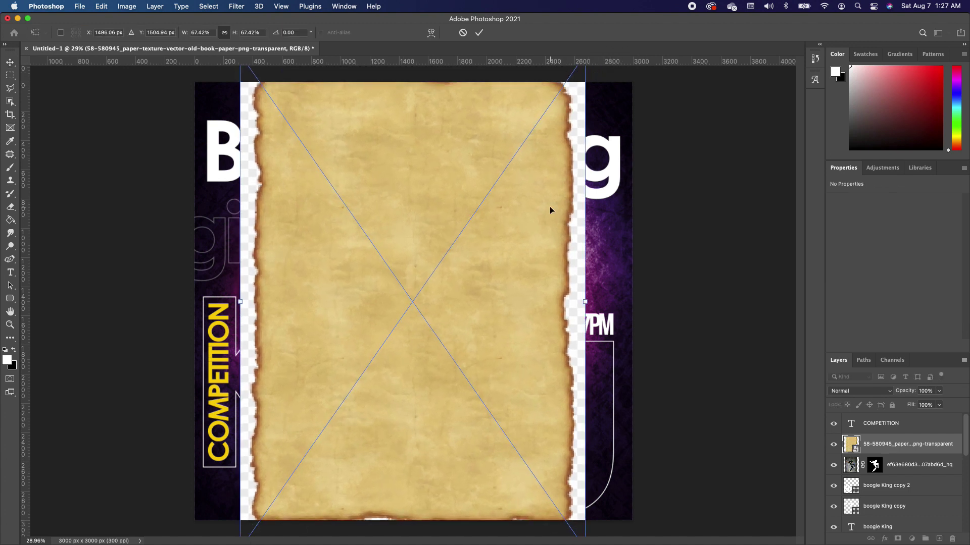
click(511, 269)
key(Return)
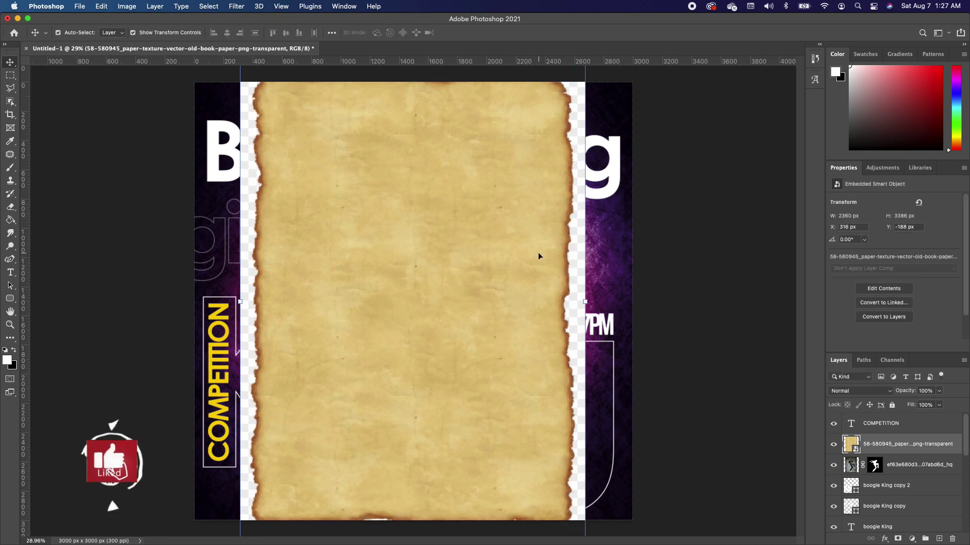
Convert the paper to layers, add a mask, blend in Saturation, stretch it wider and clip it.
click(889, 318)
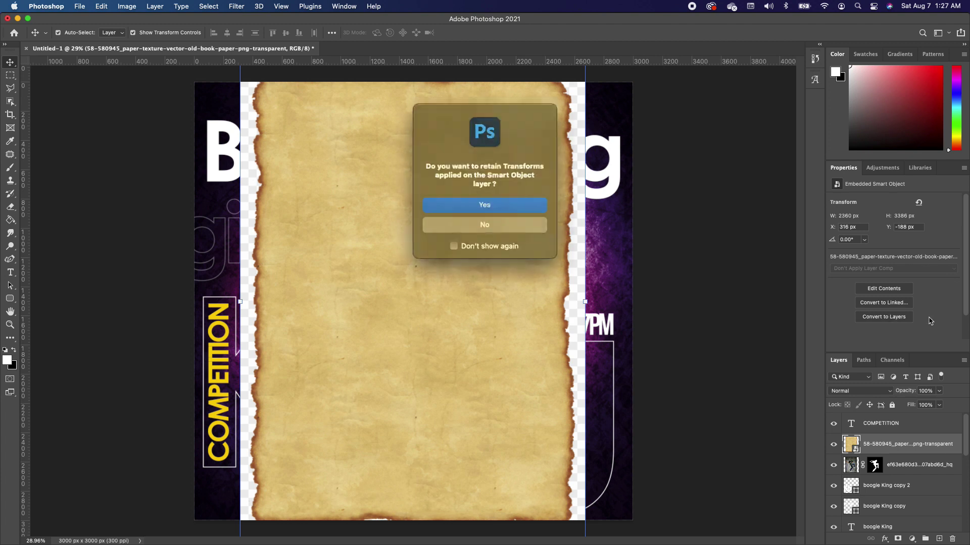
click(493, 203)
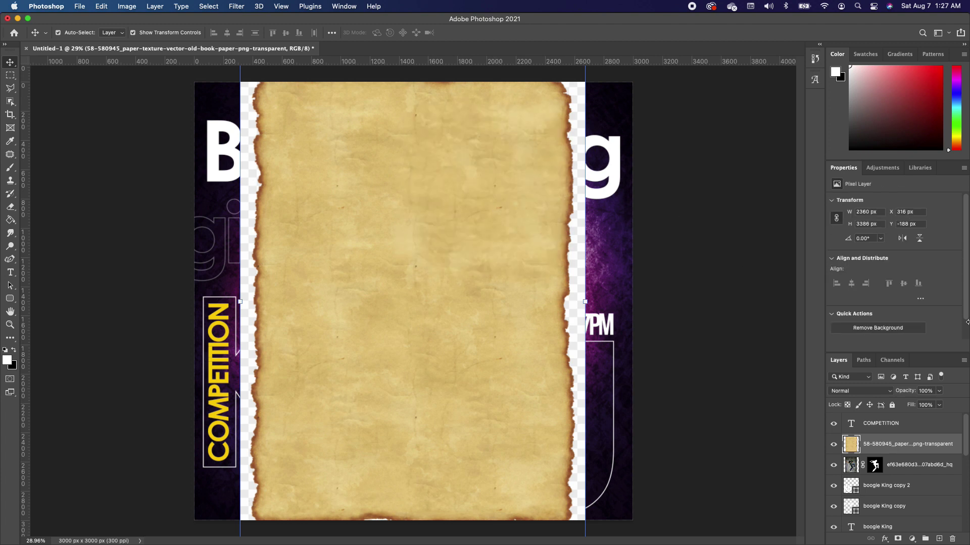
click(876, 328)
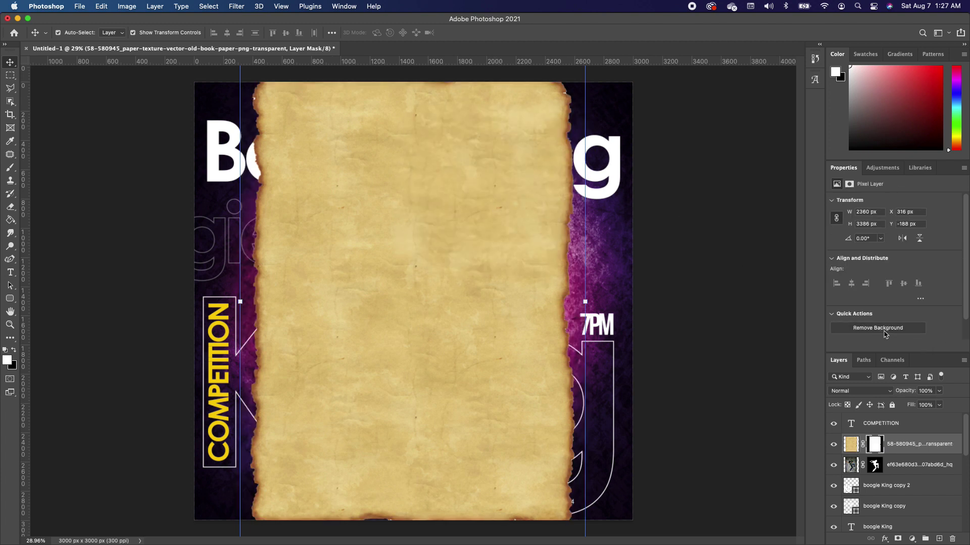
click(876, 393)
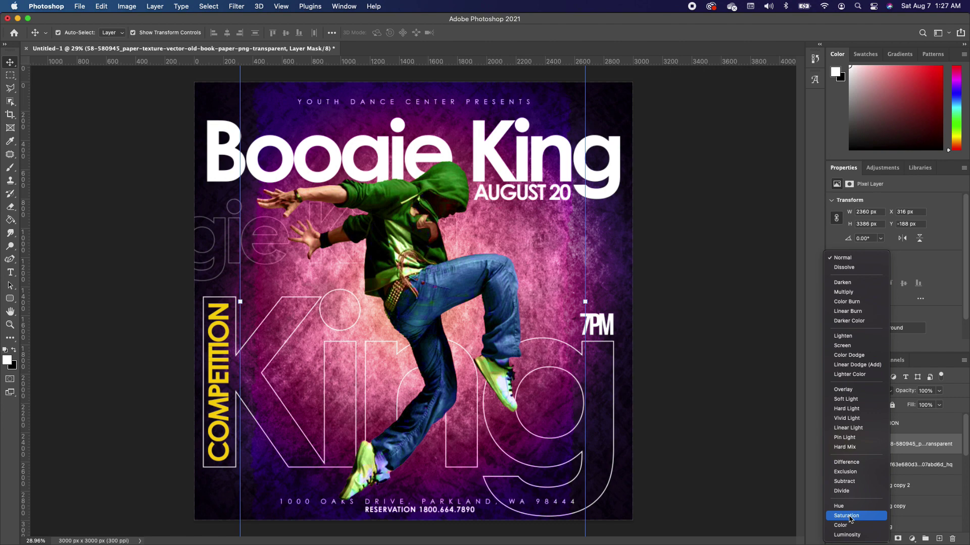
click(848, 516)
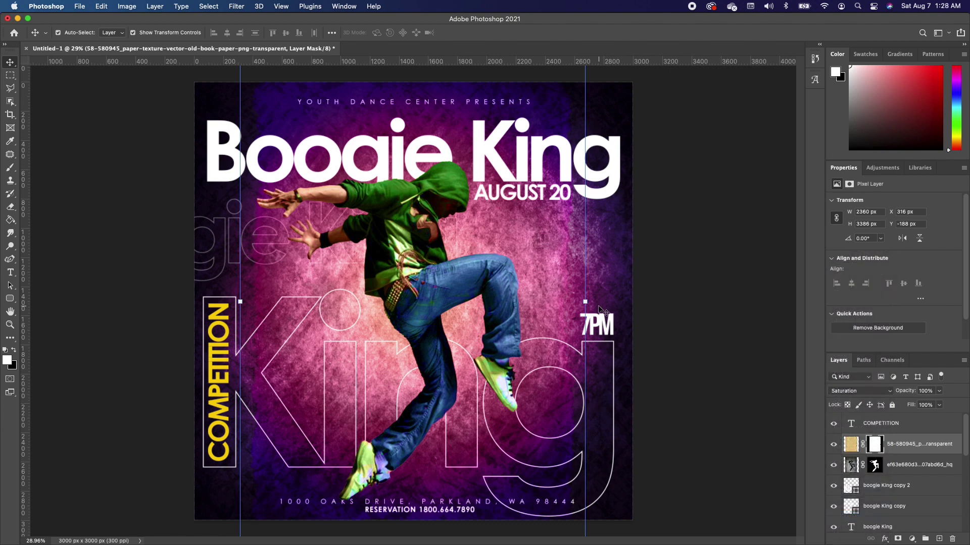
drag(585, 302, 633, 301)
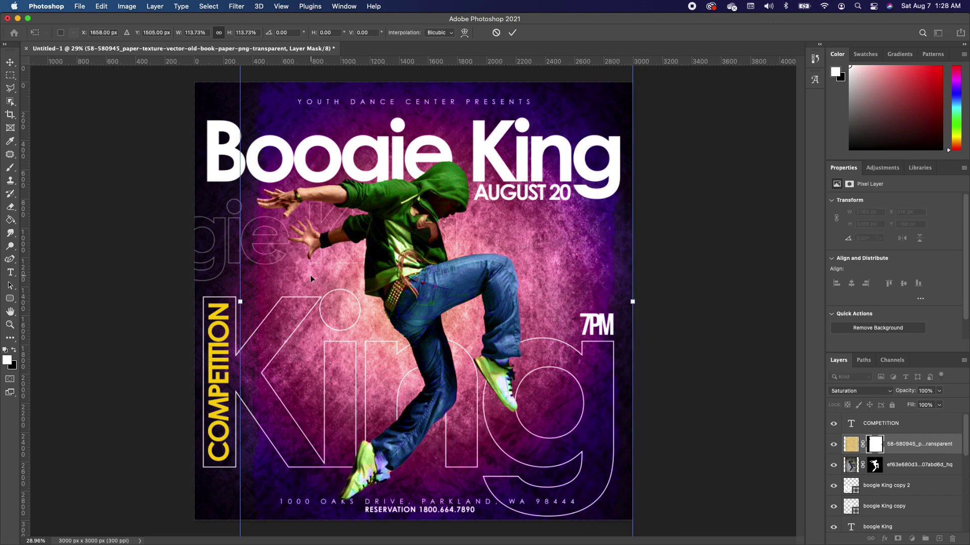
drag(239, 302, 185, 302)
key(Return)
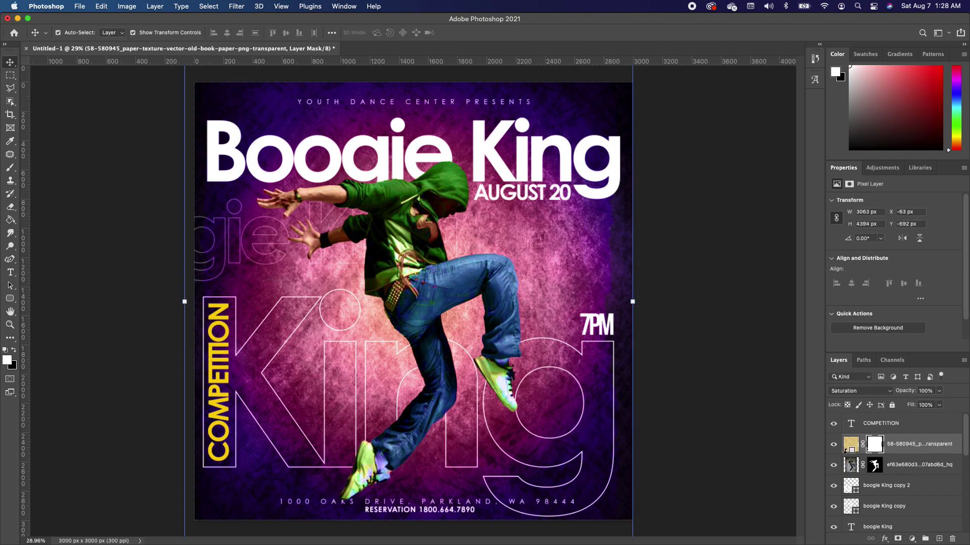
alt+click(856, 451)
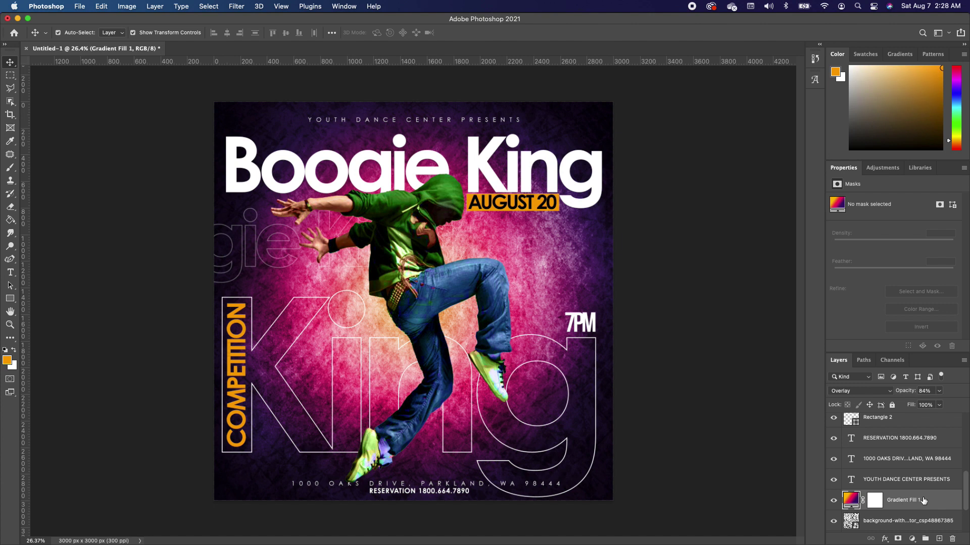
Add a Hue/Saturation adjustment layer with Hue set to 56.
click(912, 539)
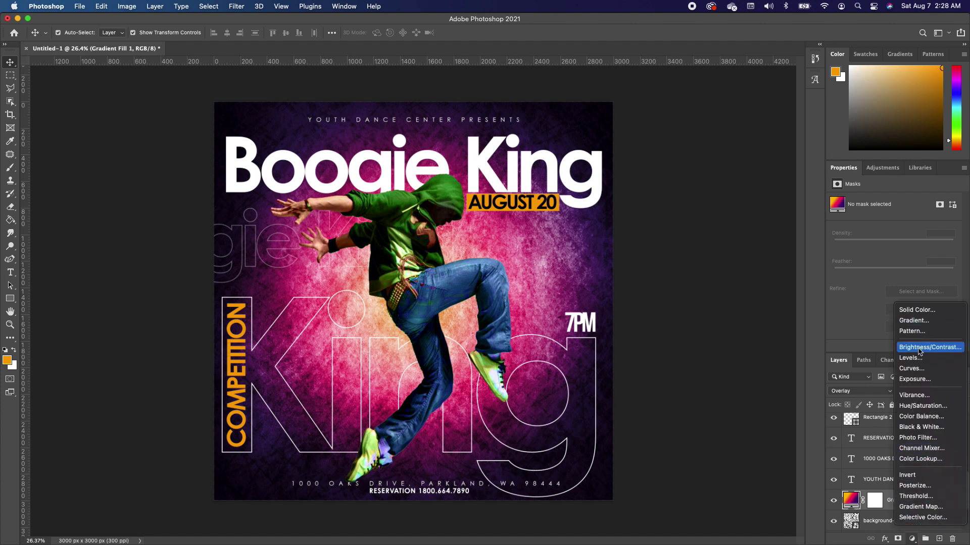
click(922, 406)
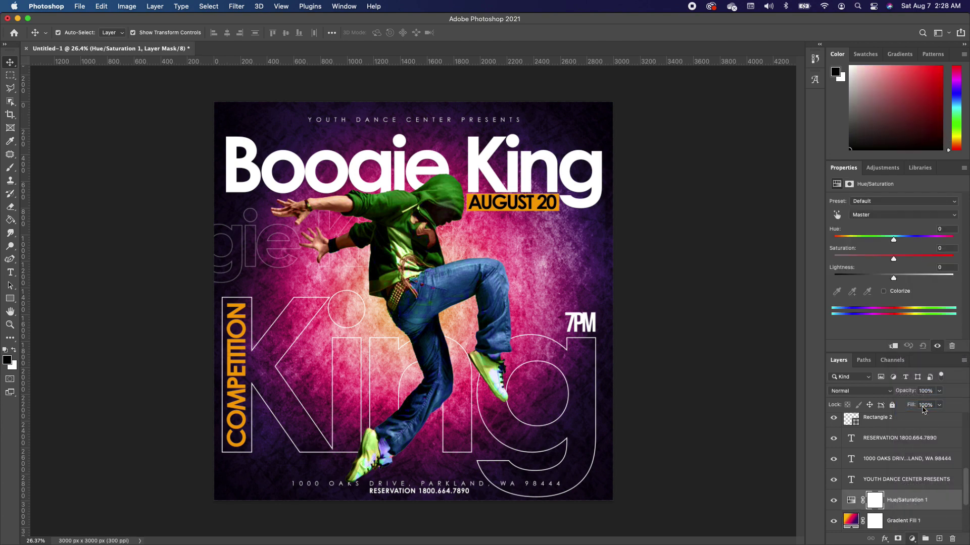
click(949, 228)
text(56)
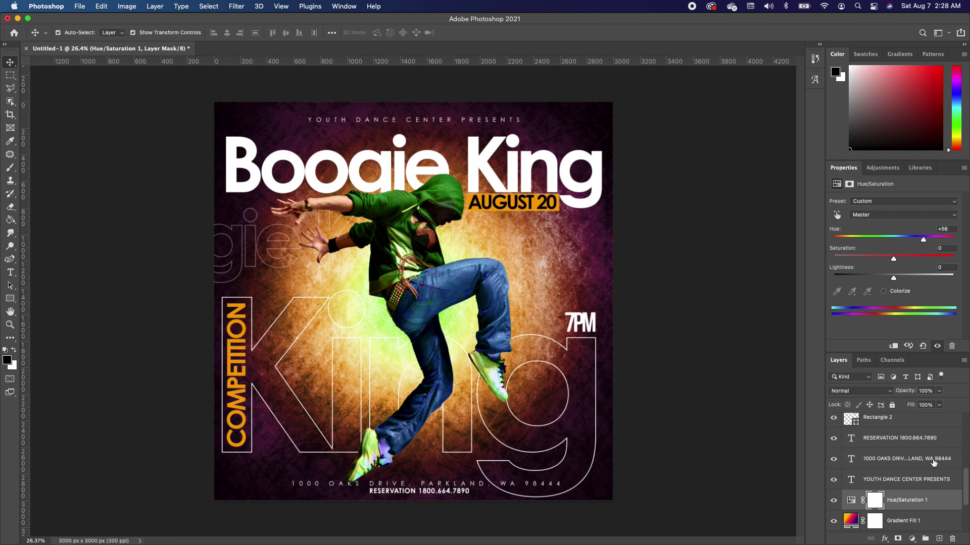
scroll(931, 465, up, 5)
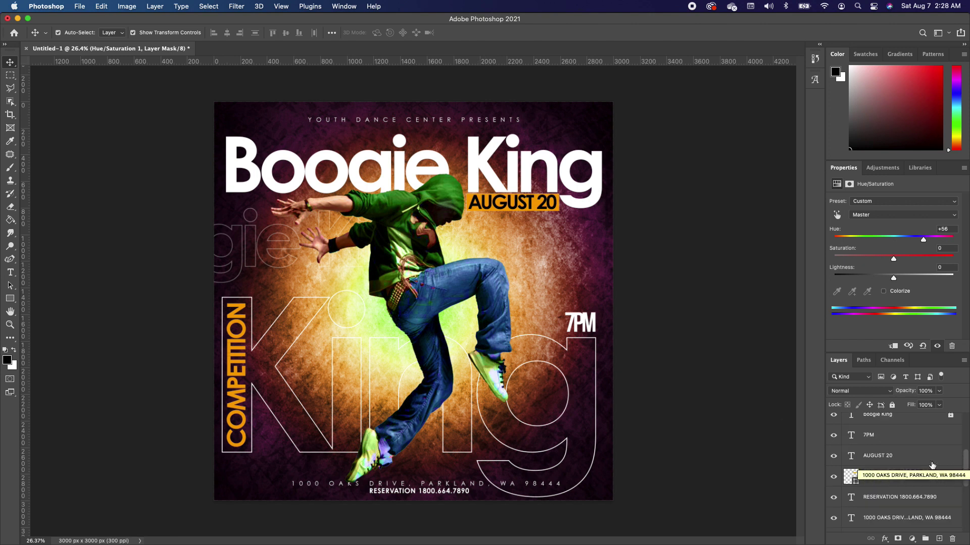
scroll(932, 465, up, 2)
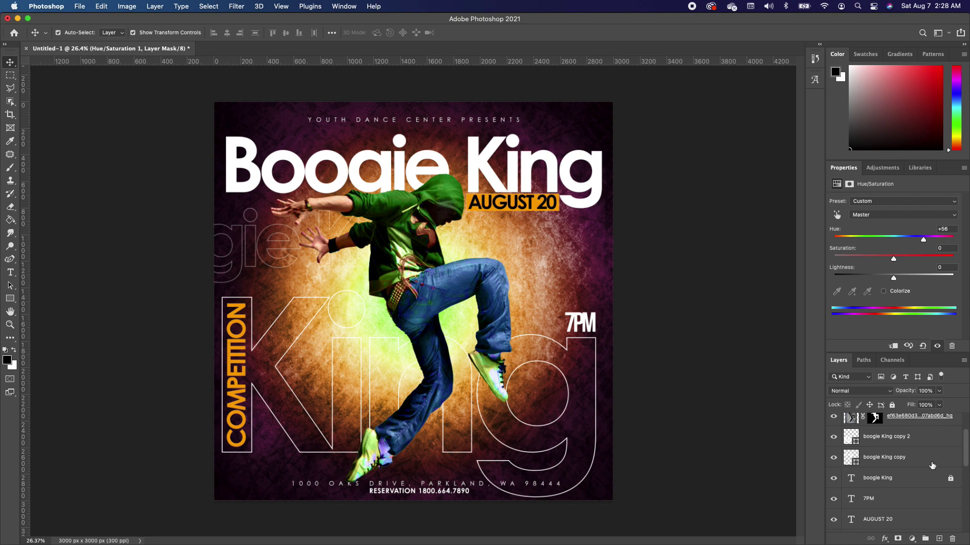
Above the dancer layer, place the smoke image rotated about -90° and enlarged over the centre.
click(877, 450)
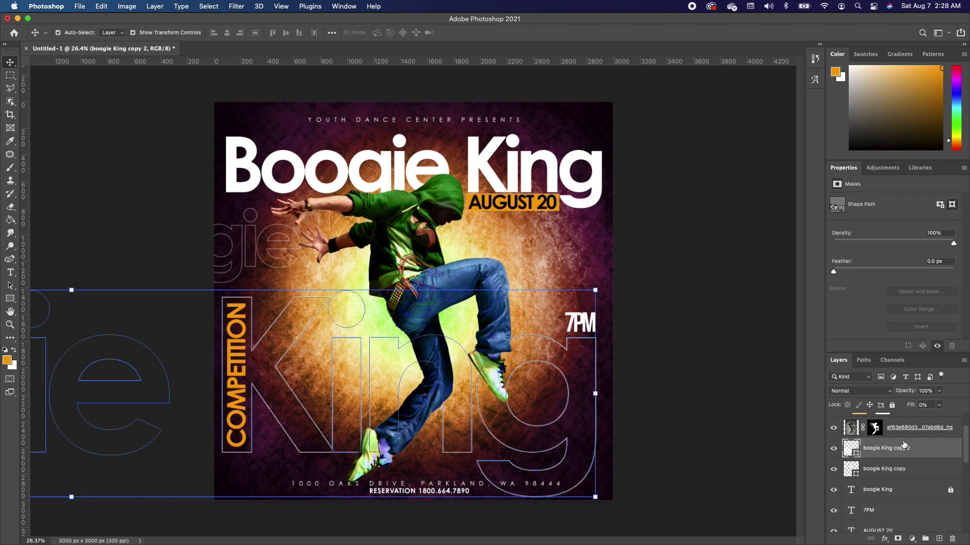
click(908, 435)
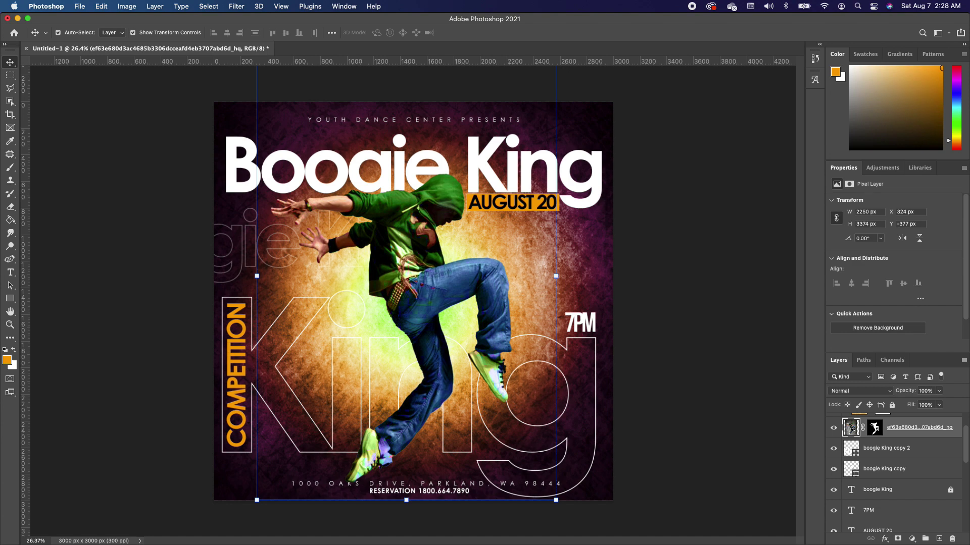
key(super+Tab)
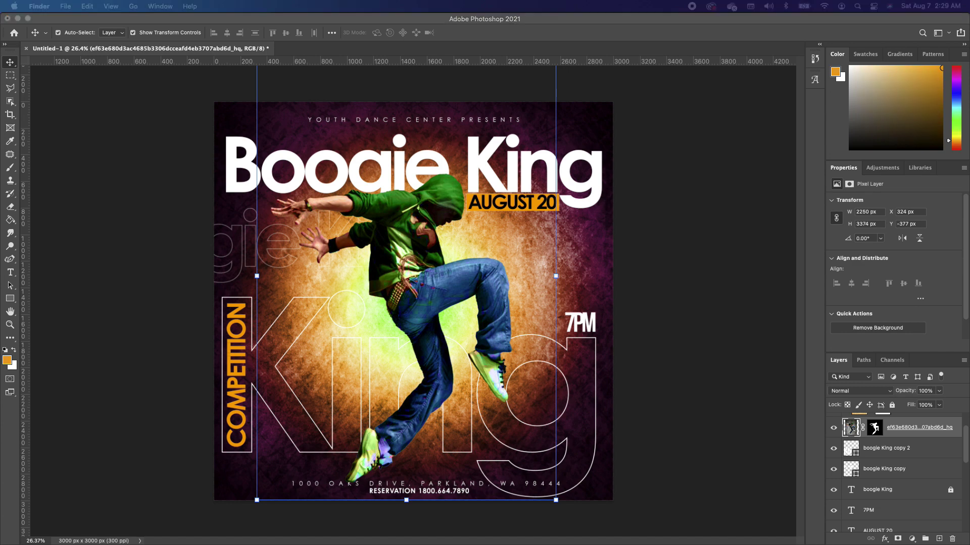
drag(397, 470, 404, 351)
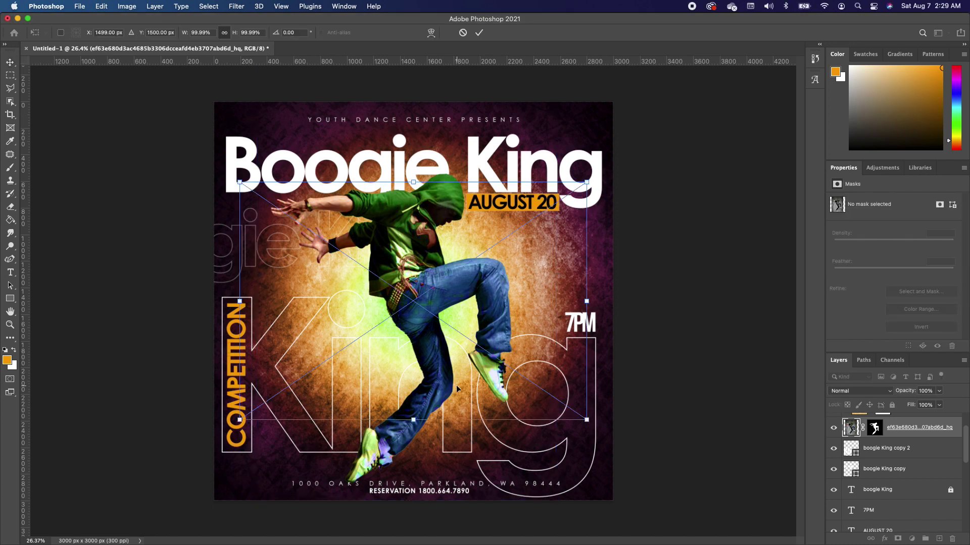
drag(599, 437, 559, 91)
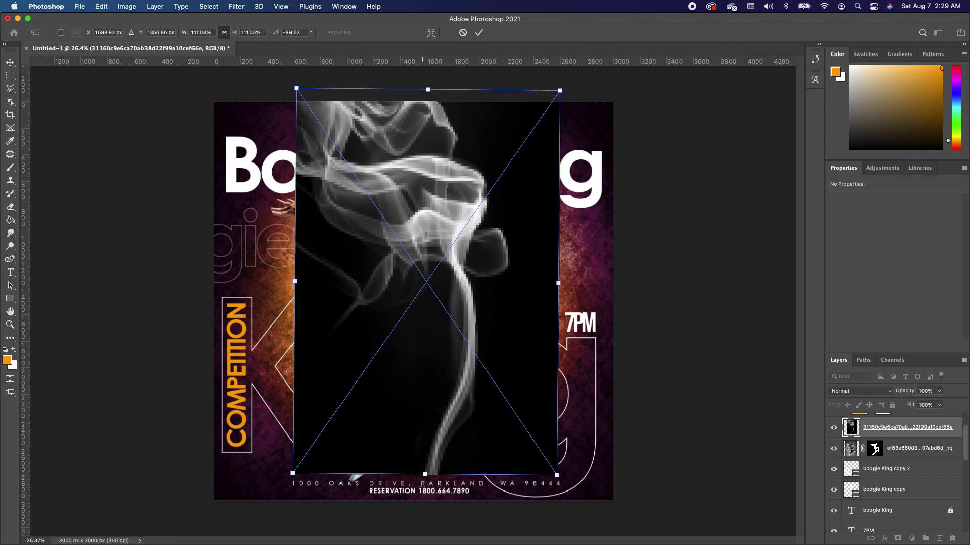
drag(427, 478, 425, 508)
drag(454, 459, 432, 458)
key(Return)
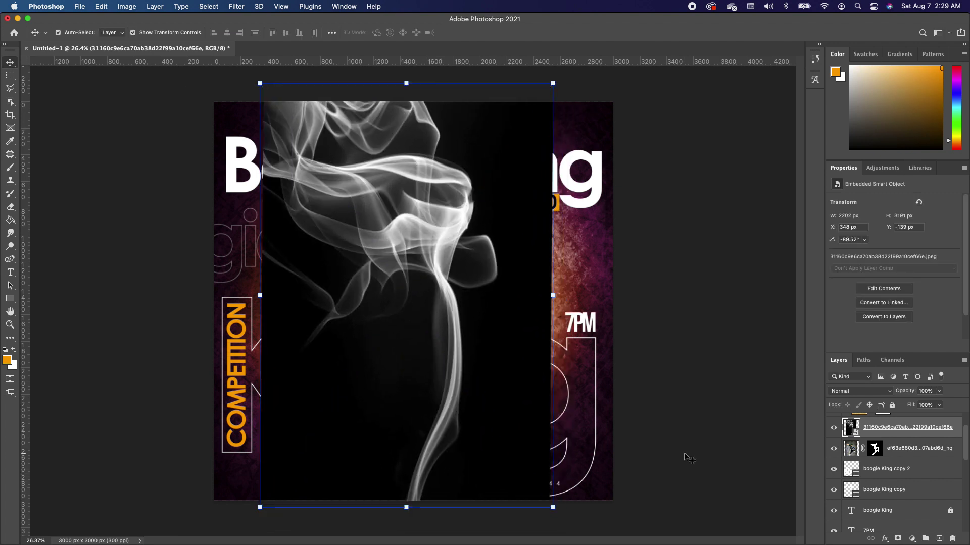
Set the smoke layer to Screen blend mode and tilt it to about -84.2°.
click(879, 391)
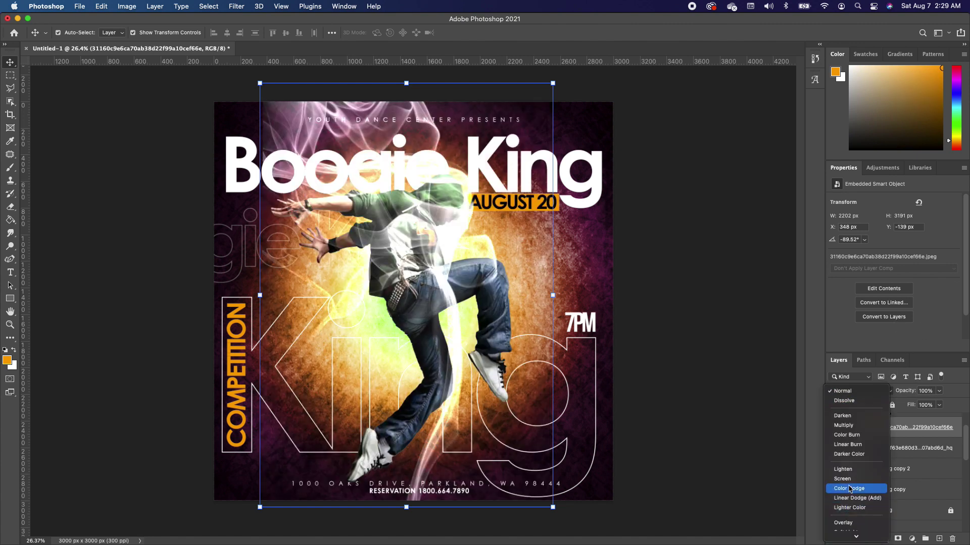
click(850, 480)
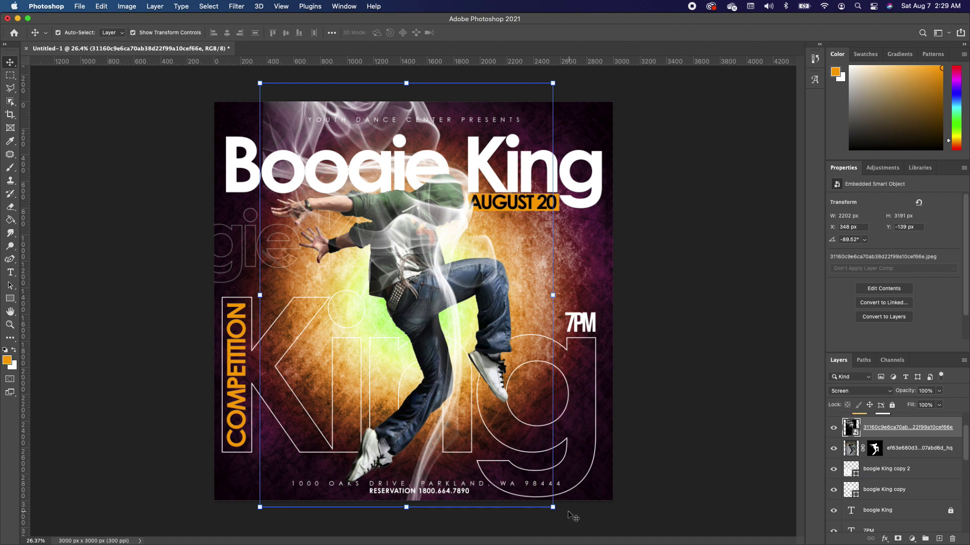
drag(559, 514, 540, 528)
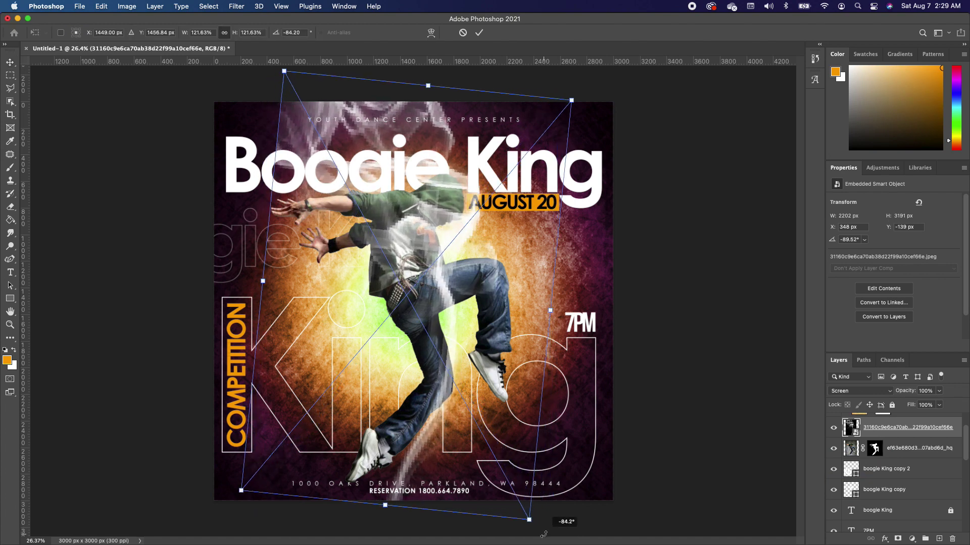
key(Return)
drag(448, 377, 448, 328)
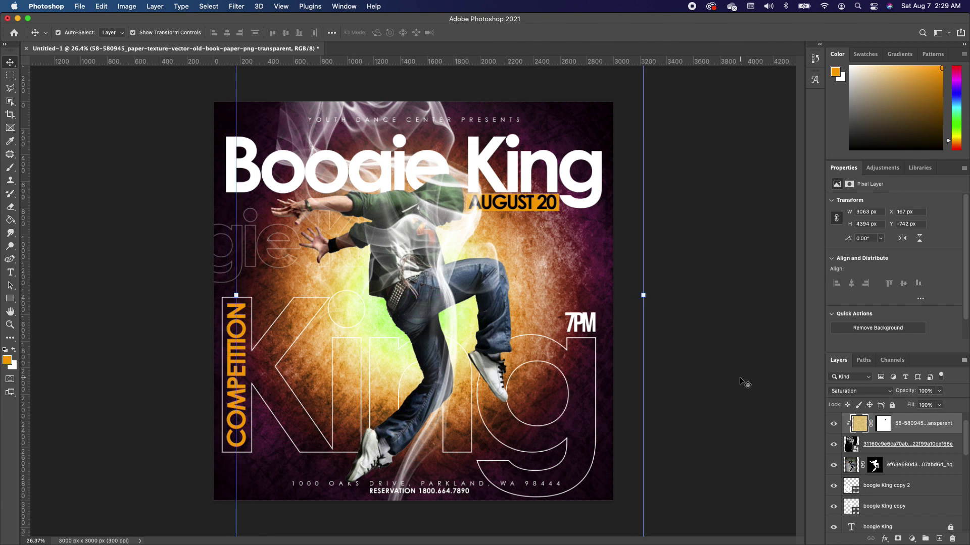
click(885, 444)
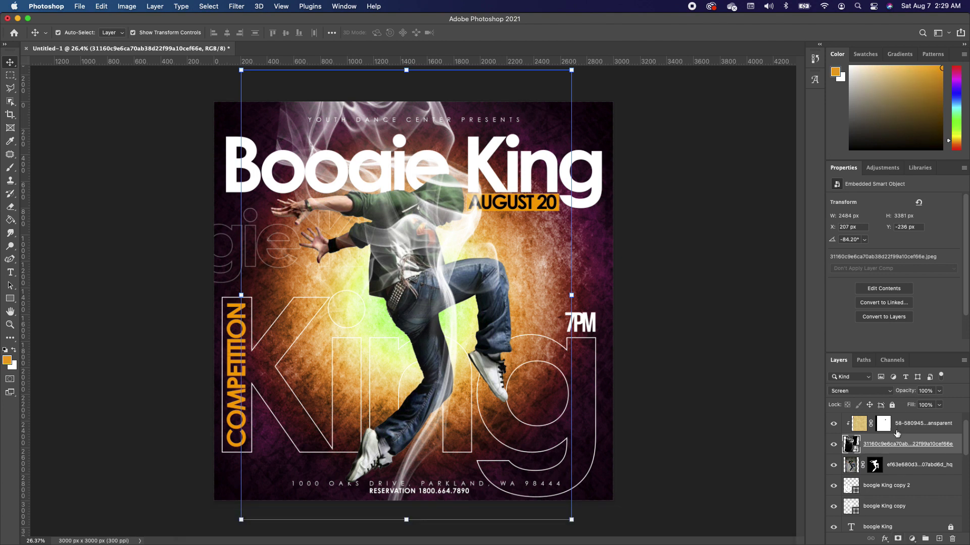
Add a layer mask to the smoke and brush out wisps over the dancer's head and chest.
click(898, 539)
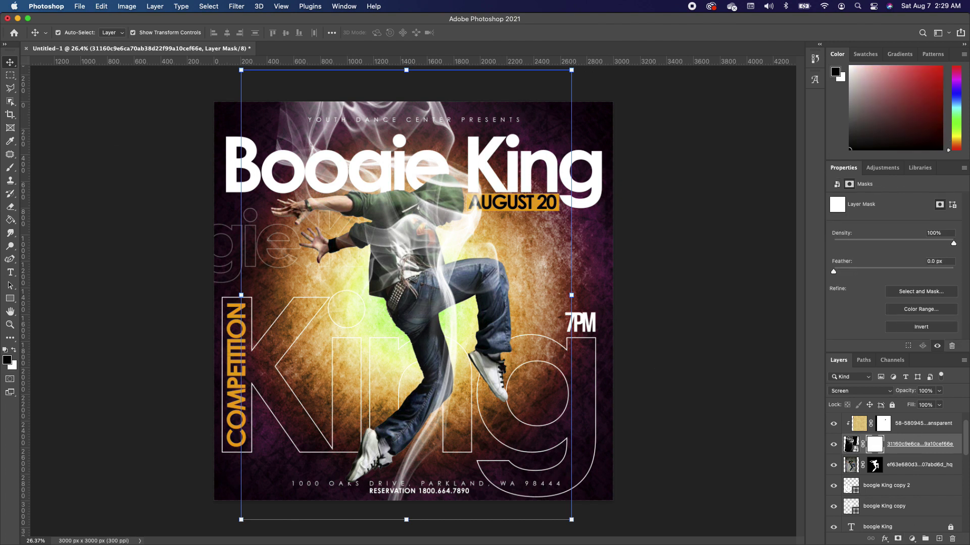
click(10, 168)
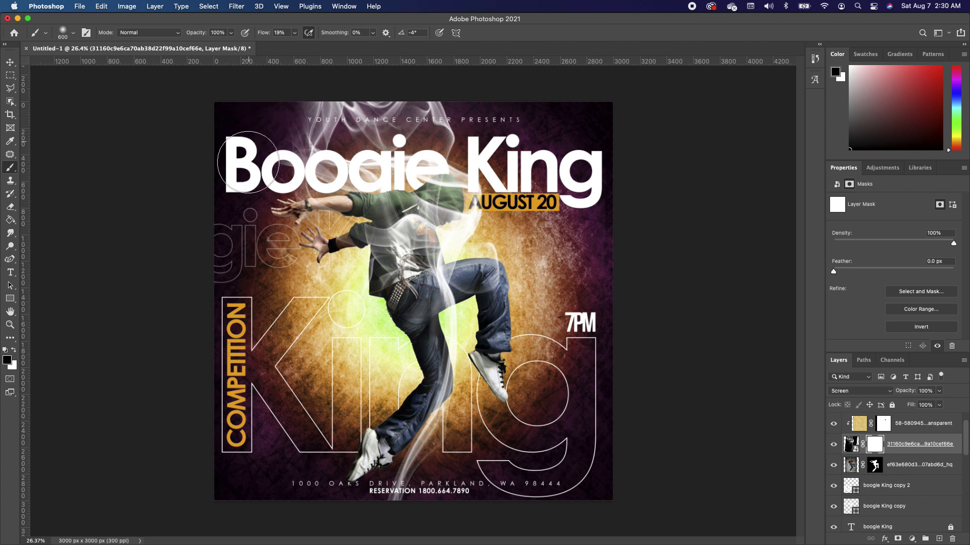
drag(238, 131, 243, 109)
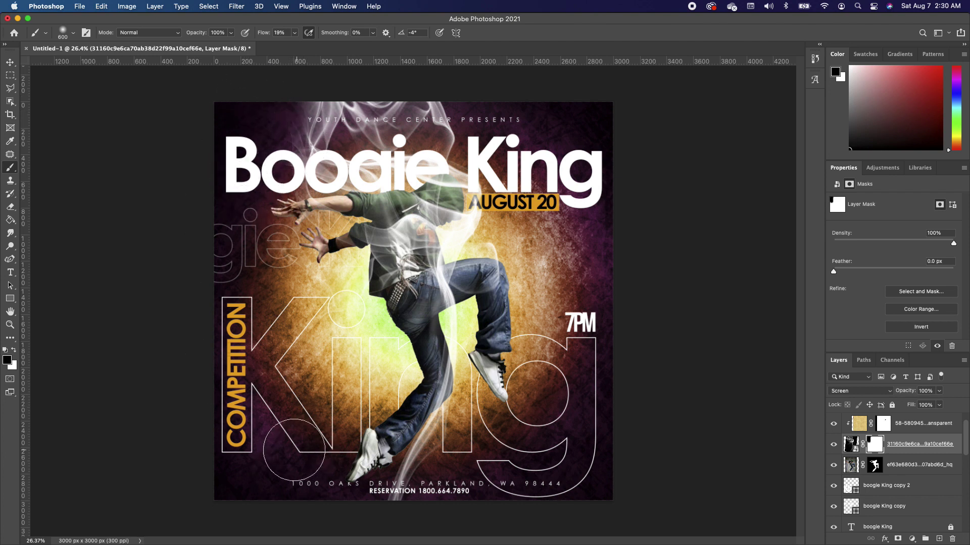
mouse_move(256, 147)
mouse_down()
mouse_move(266, 124)
mouse_move(252, 90)
mouse_up()
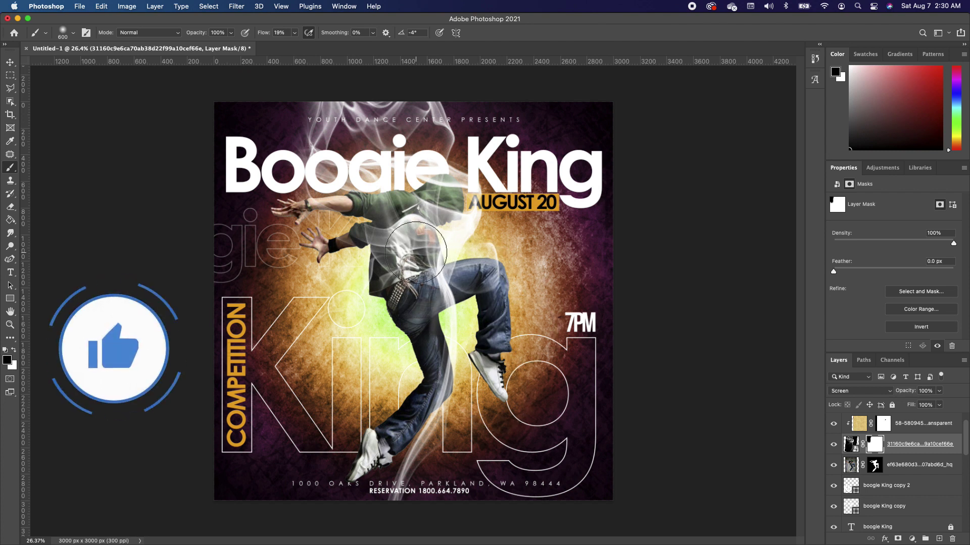
mouse_move(404, 231)
mouse_down()
mouse_move(437, 201)
mouse_move(398, 242)
mouse_move(391, 295)
mouse_move(381, 226)
mouse_move(434, 200)
mouse_move(406, 248)
mouse_move(390, 311)
mouse_move(443, 186)
mouse_move(415, 177)
mouse_move(462, 197)
mouse_move(433, 218)
mouse_move(405, 286)
mouse_move(435, 202)
mouse_move(421, 299)
mouse_up()
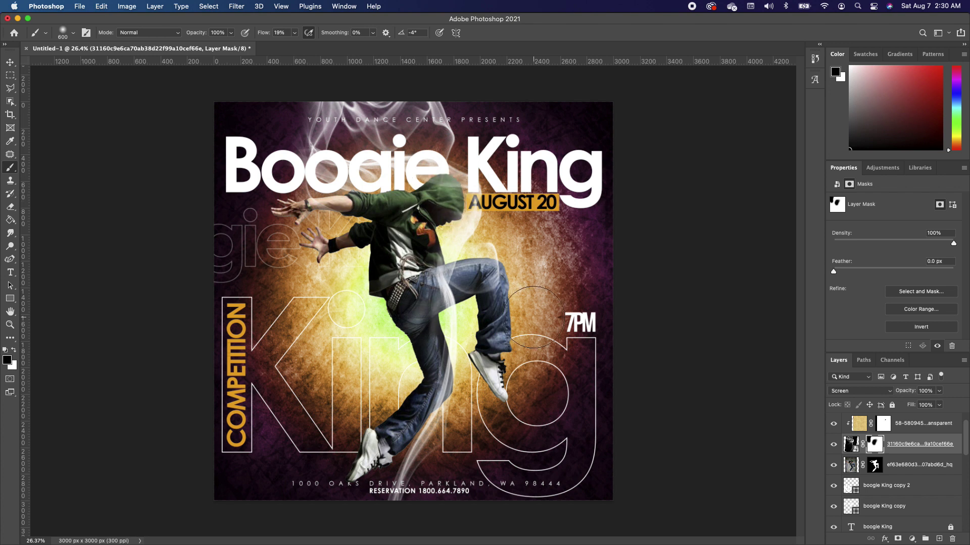
scroll(894, 475, down, 5)
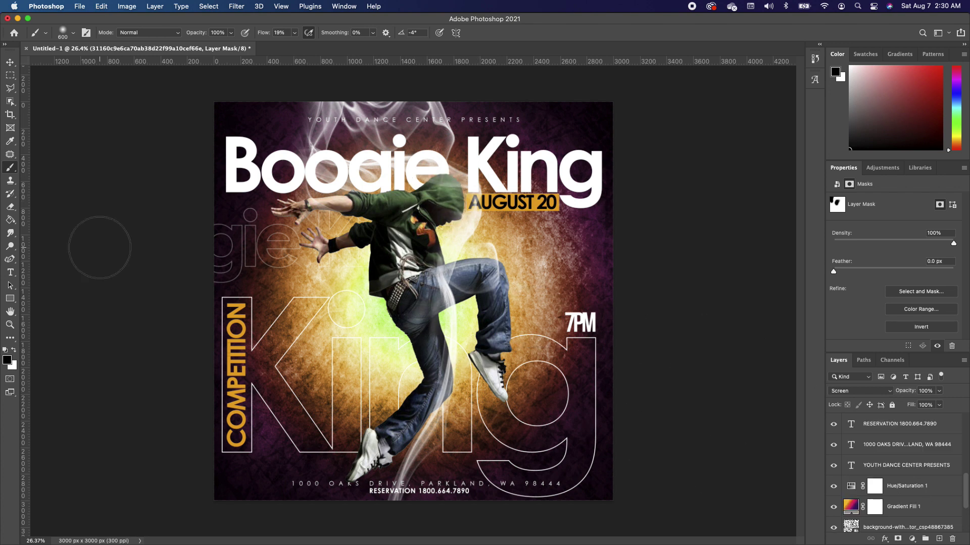
Draw a wide rectangle across the poster's middle filled with light blue.
click(11, 299)
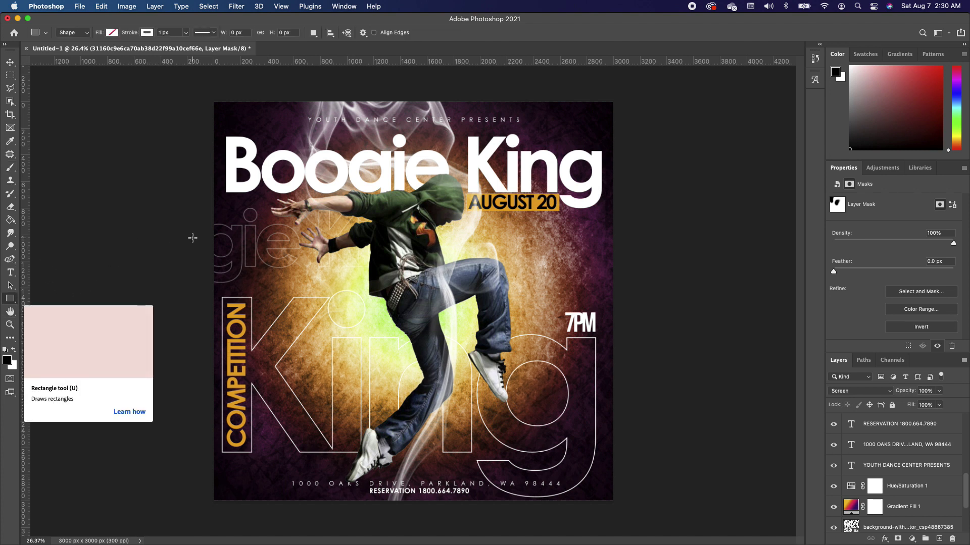
drag(181, 230, 702, 397)
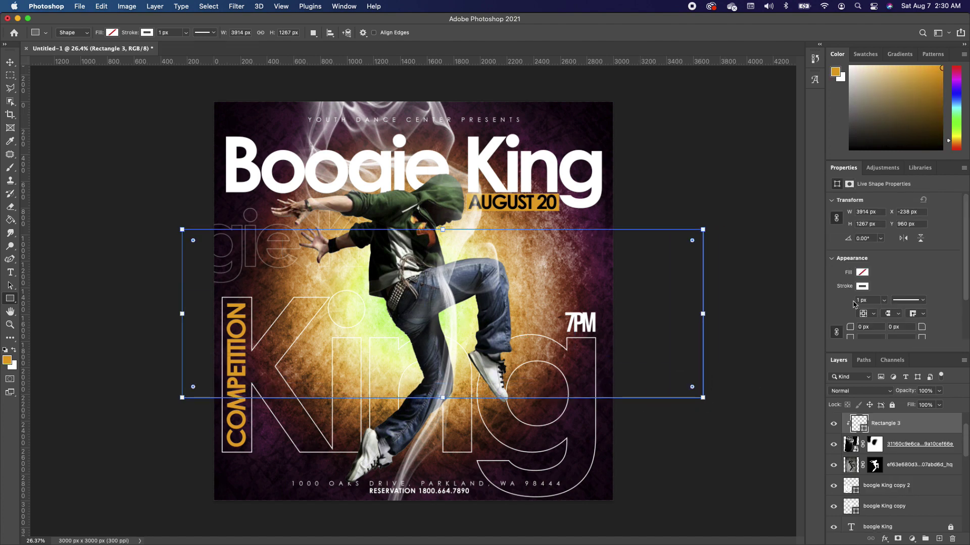
click(862, 273)
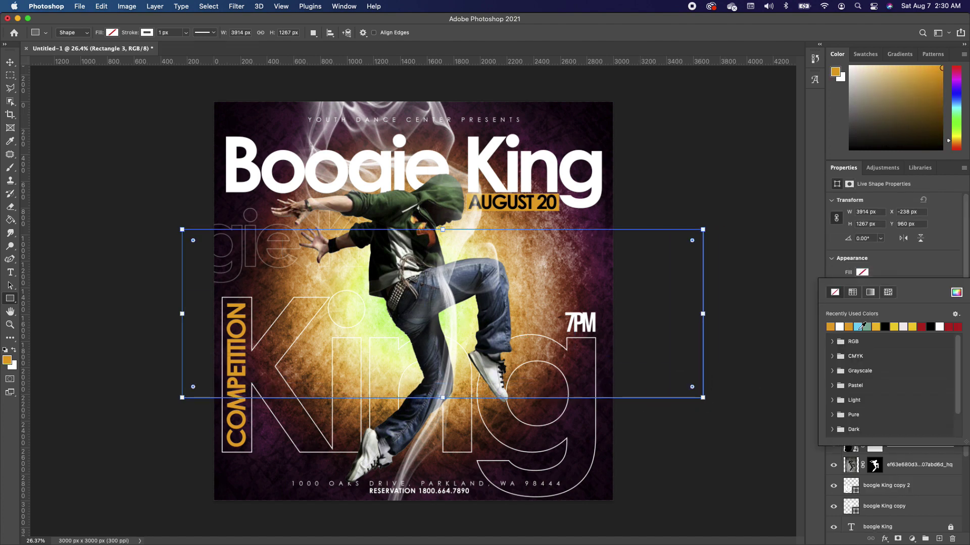
click(863, 327)
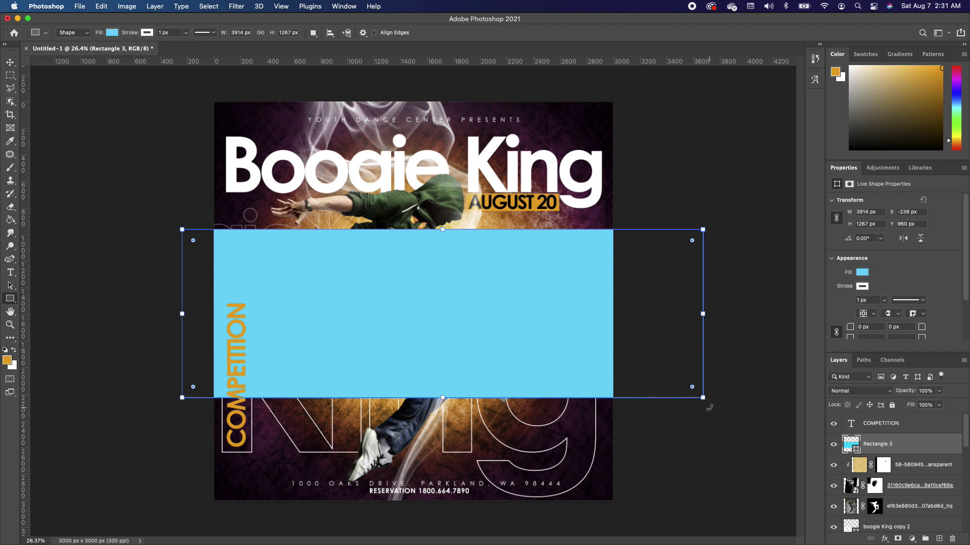
Rotate the blue rectangle to about -31.76°, stretch it to 4869.99 px, and shift it up-left.
drag(709, 408, 767, 271)
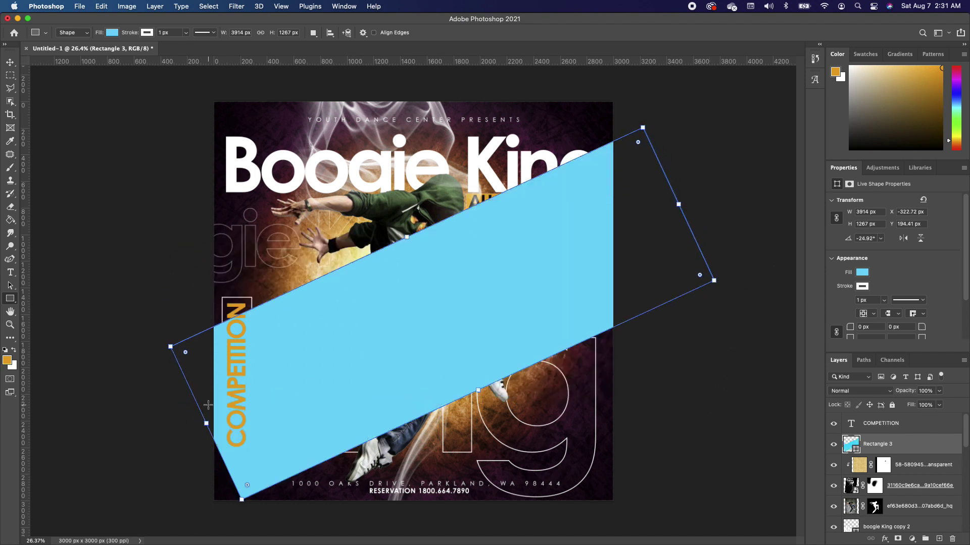
drag(206, 424, 126, 460)
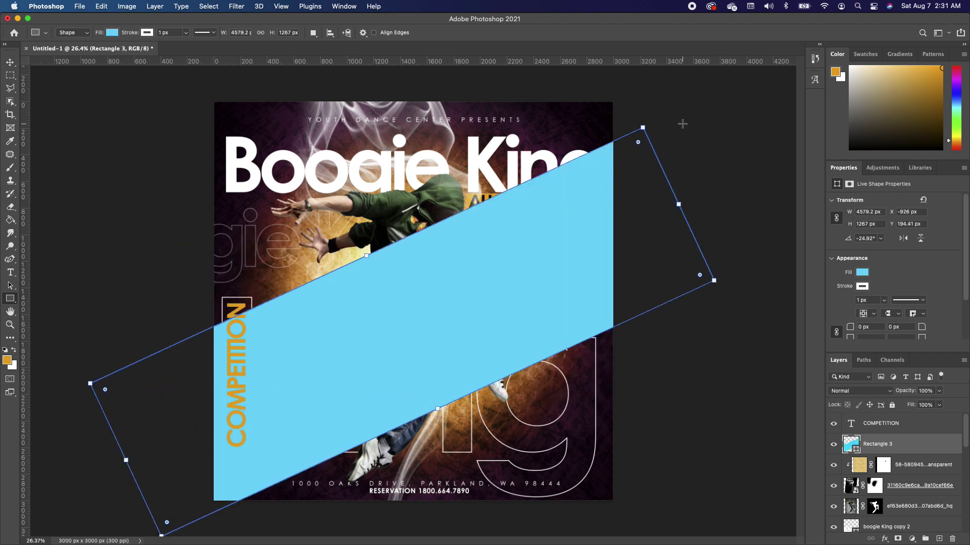
drag(676, 203, 713, 188)
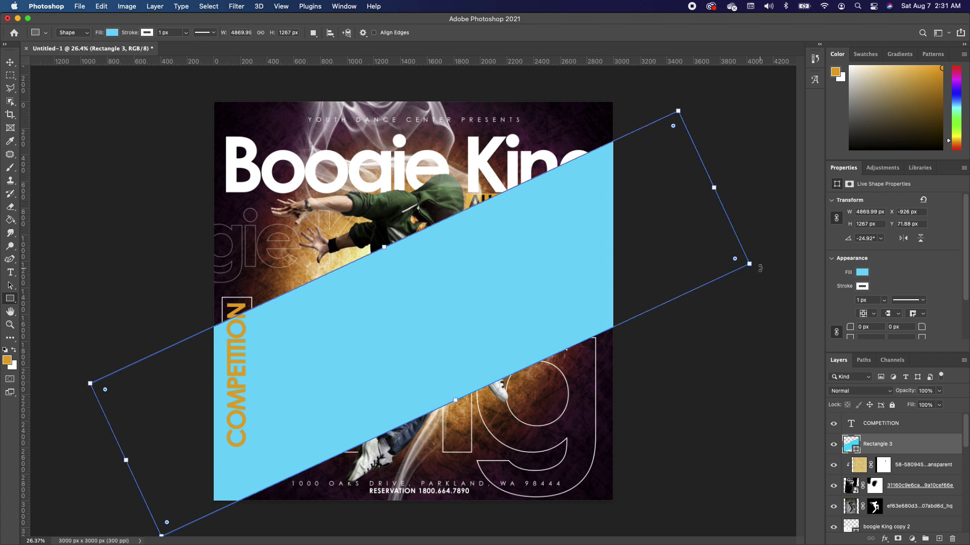
drag(760, 268, 760, 225)
key(v)
drag(520, 241, 506, 228)
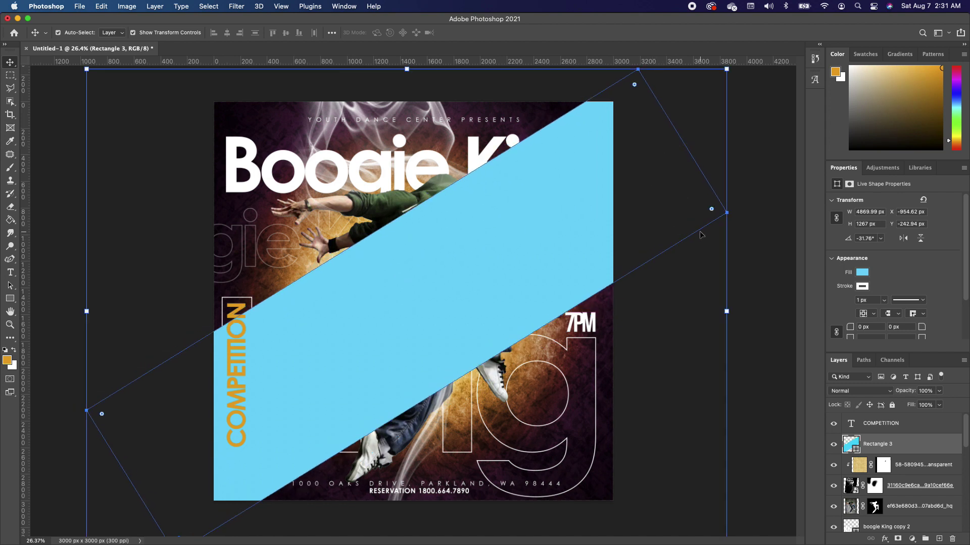
Set Rectangle 3 to Color mode, put COMPETITION below it, add 3Strip.look lookup, and stamp visible.
click(889, 392)
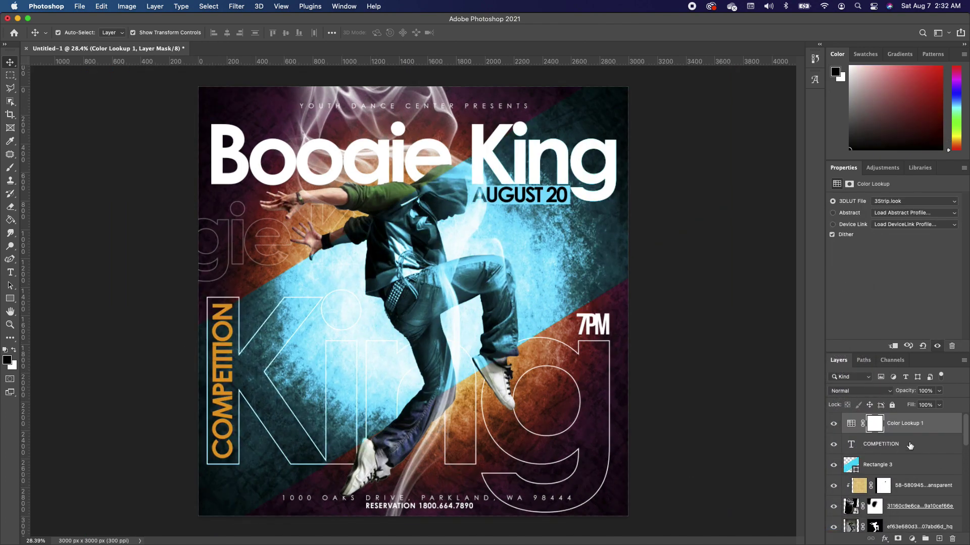
drag(910, 446, 916, 472)
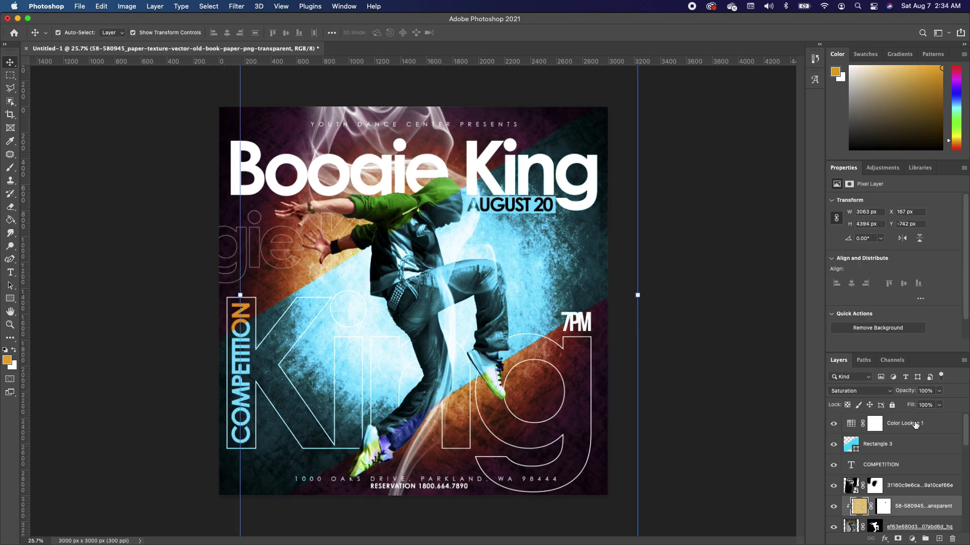
click(922, 426)
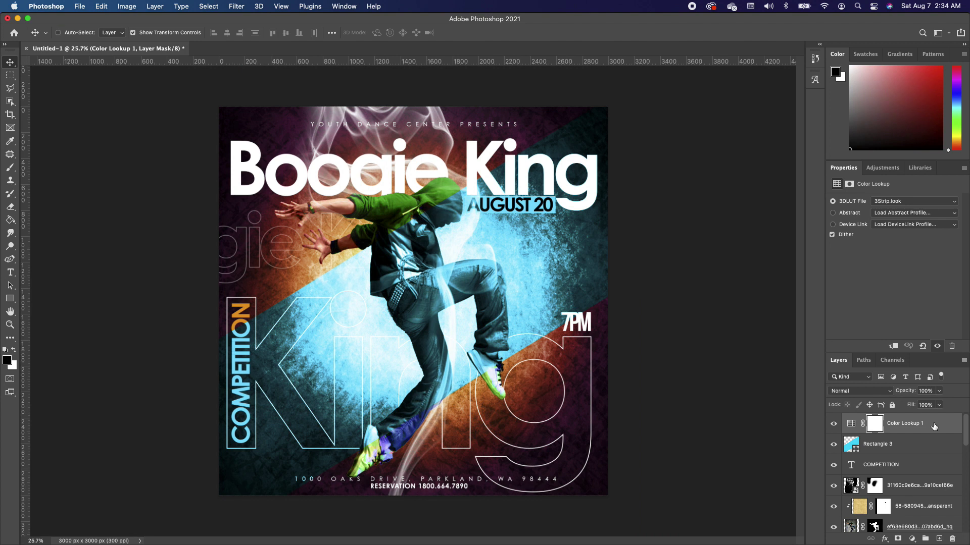
key(super+alt+shift+e)
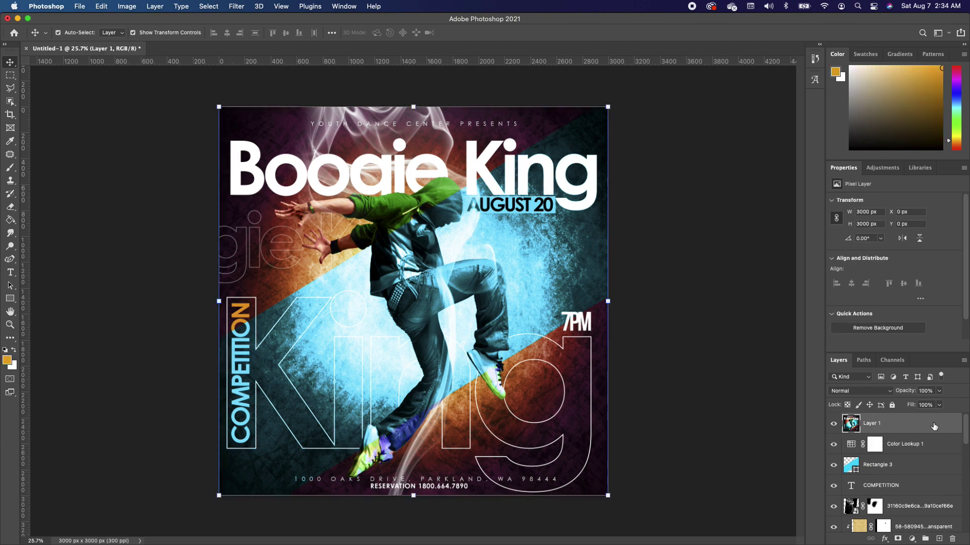
Grade Layer 1 in Camera Raw: Temperature +17, Vibrance -8, Saturation +9, Highlights -5.
click(241, 6)
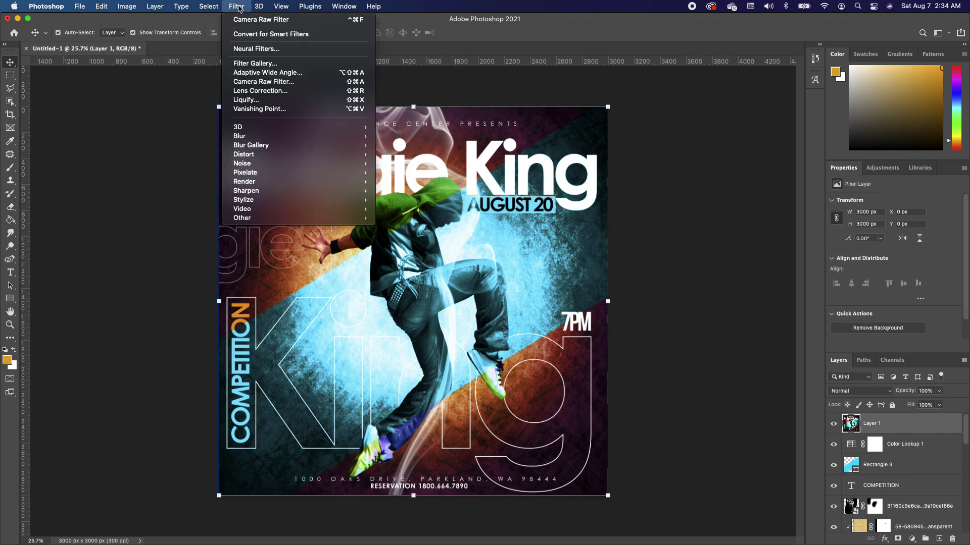
click(267, 83)
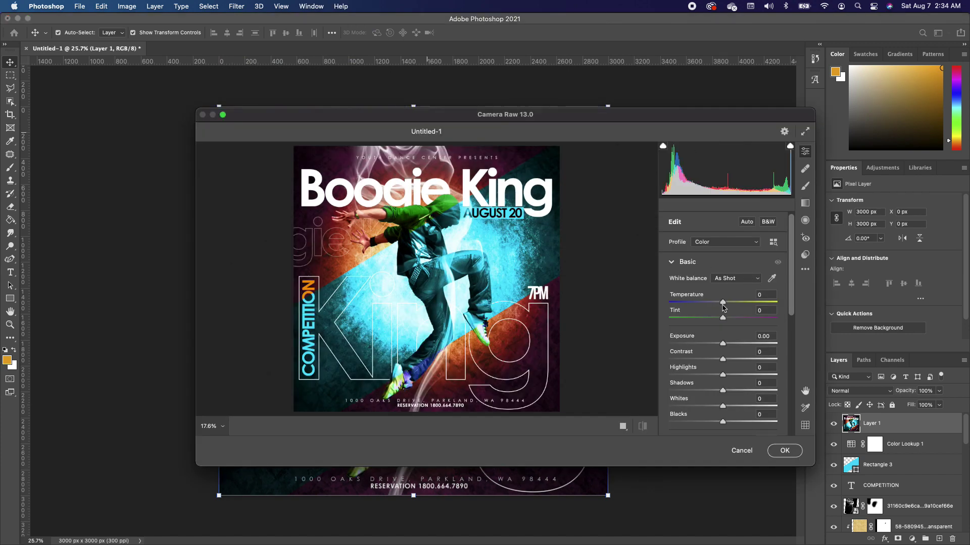
drag(724, 305, 732, 305)
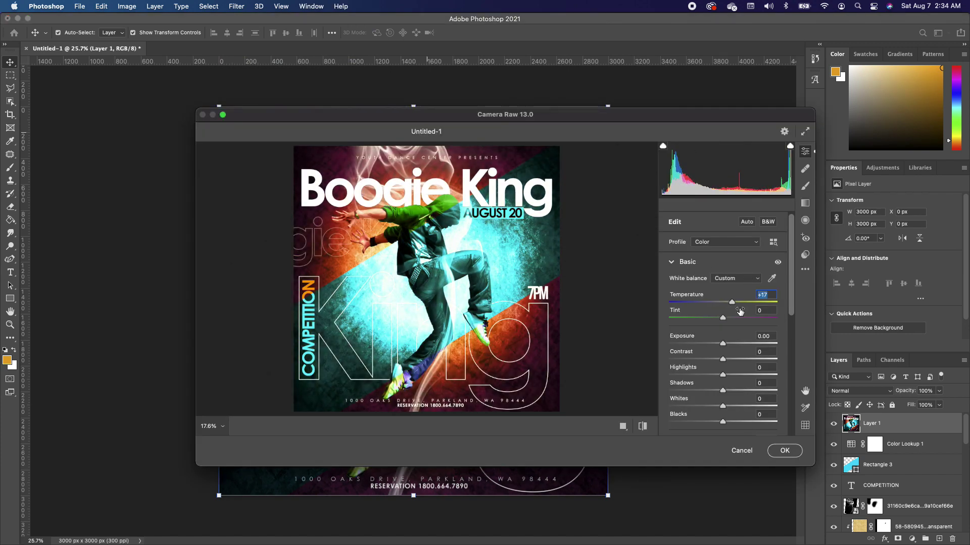
scroll(779, 382, down, 1)
scroll(778, 382, down, 6)
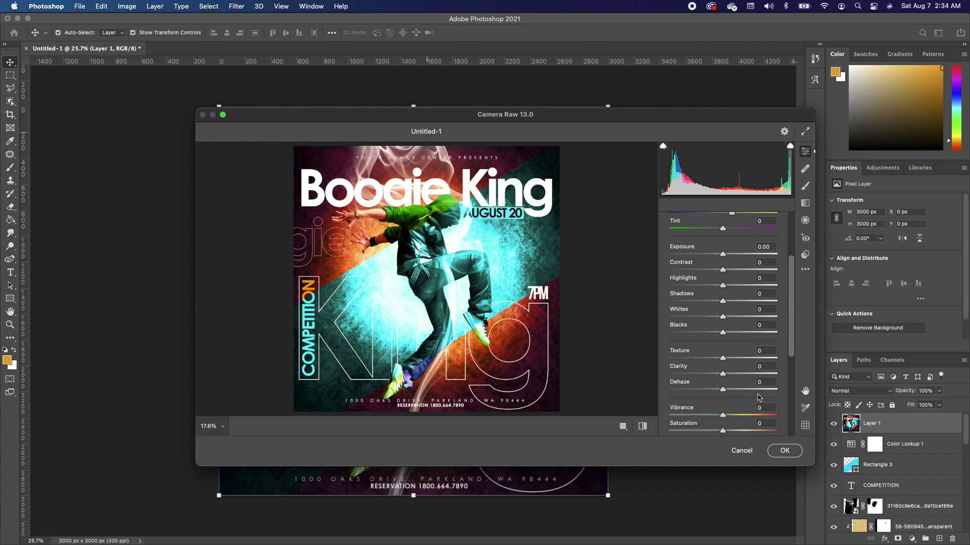
drag(724, 388, 728, 402)
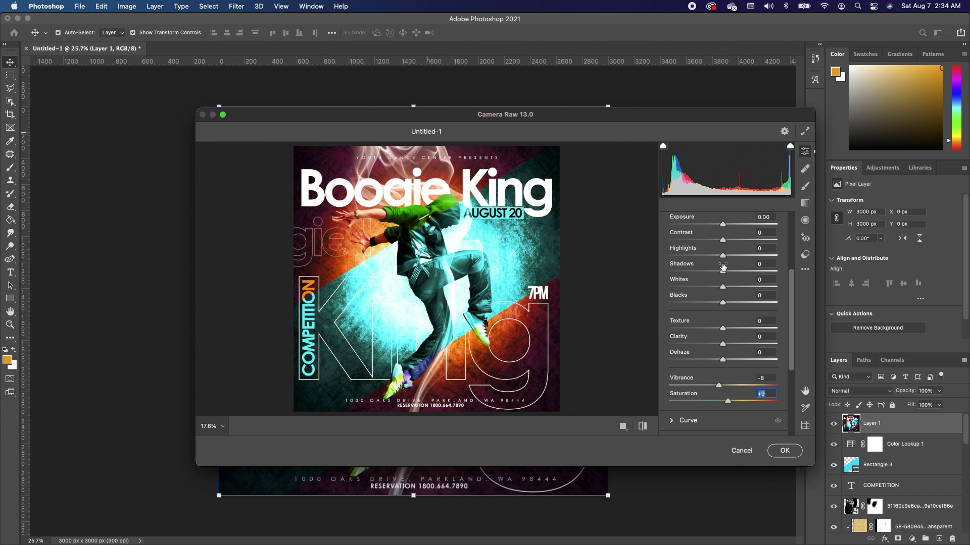
drag(725, 257, 722, 259)
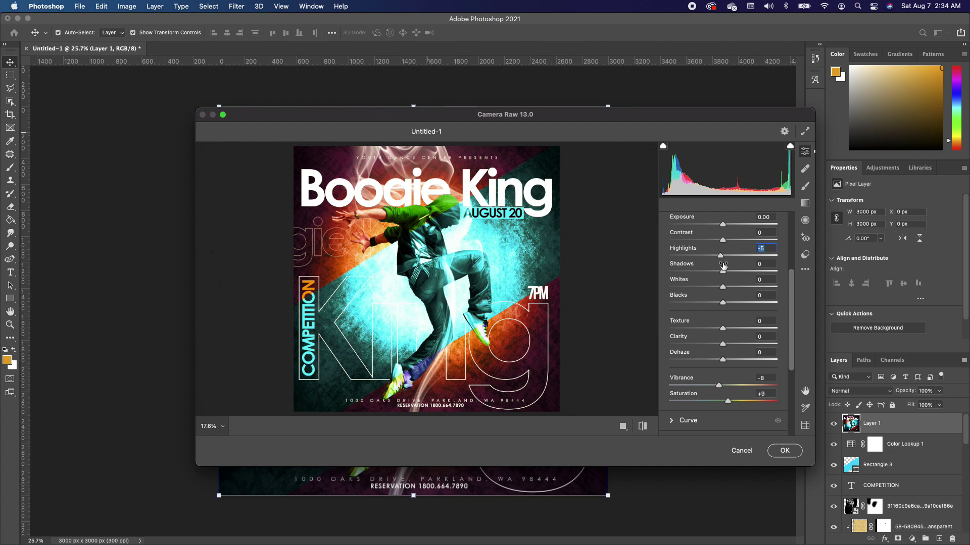
click(785, 451)
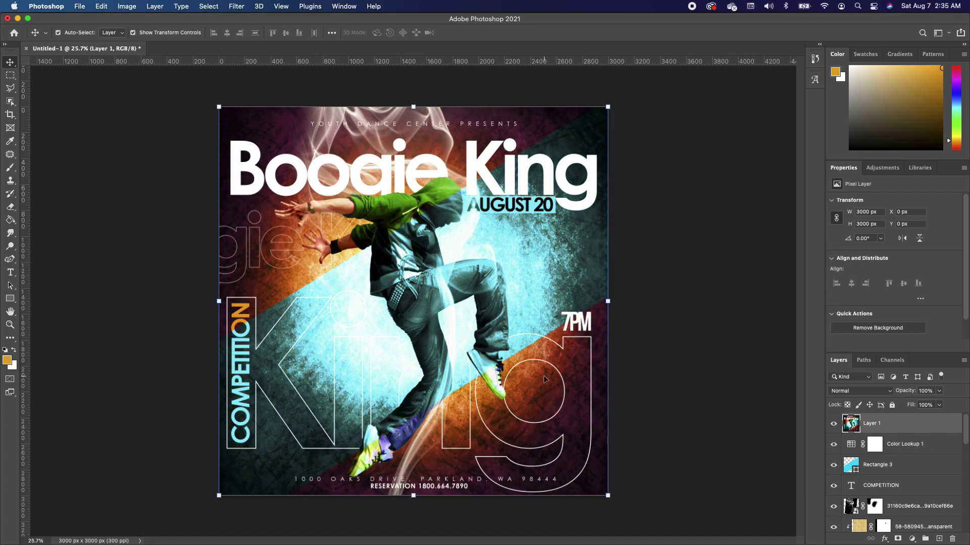
Compare before/after on Layer 1, then hide Layer 1 and the blue band Rectangle 3.
click(836, 426)
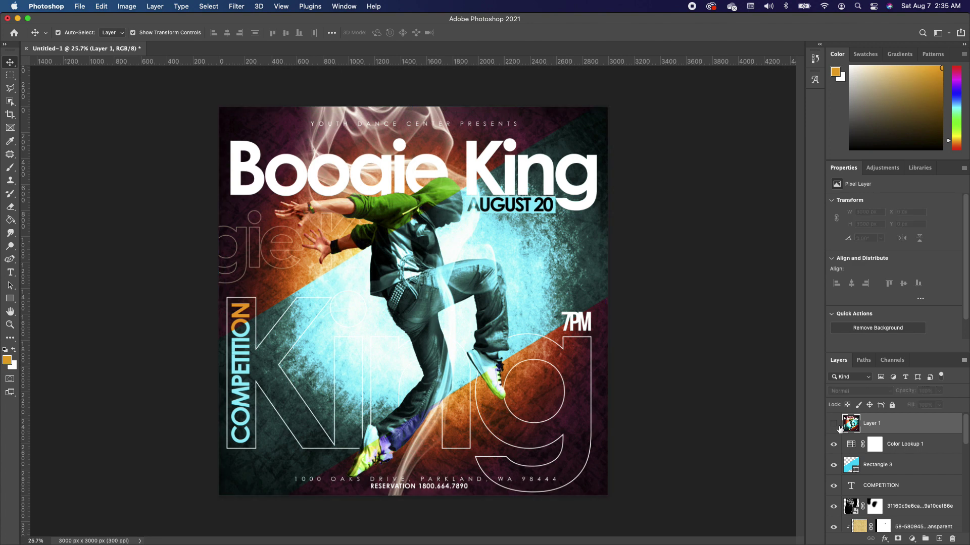
click(834, 424)
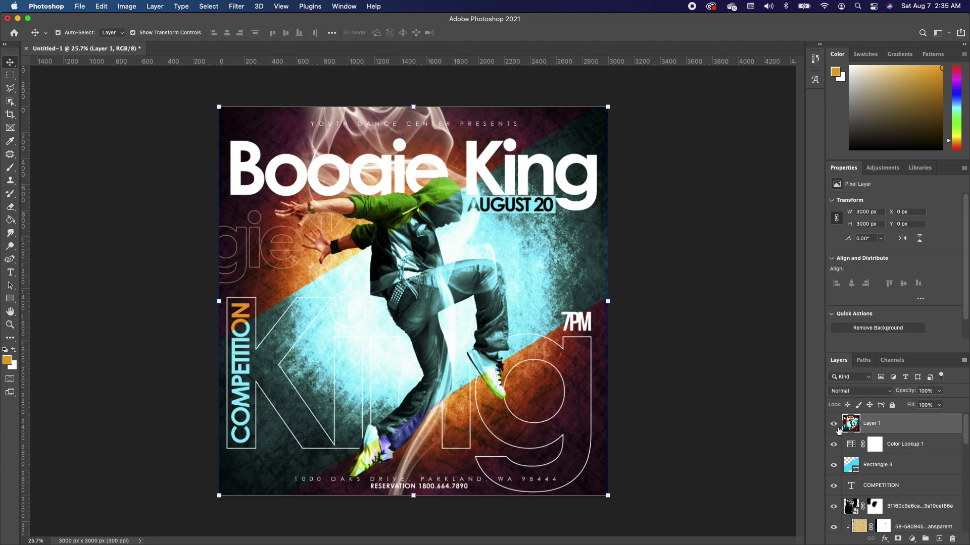
click(836, 427)
click(834, 465)
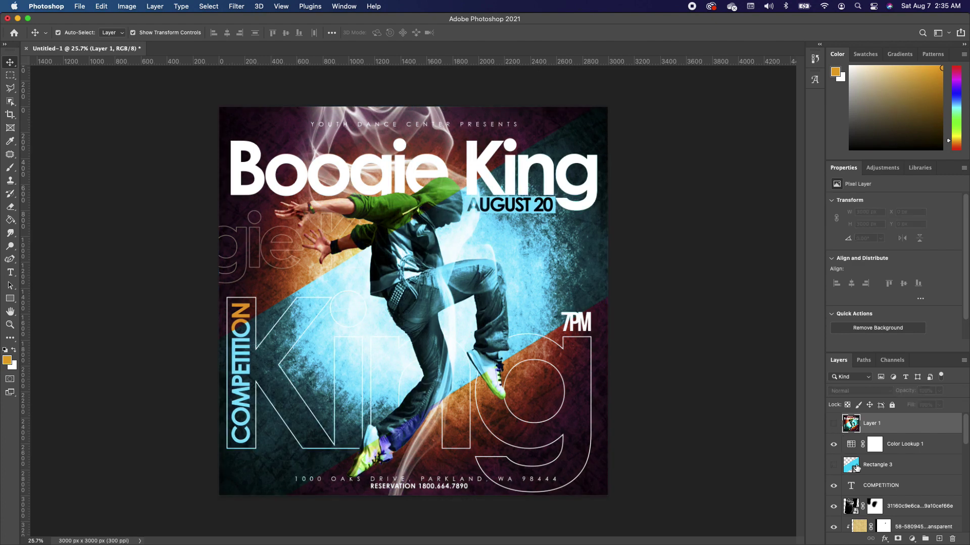
Switch the Color Lookup 1 adjustment's 3DLUT file to 2Strip.look.
click(902, 449)
click(916, 201)
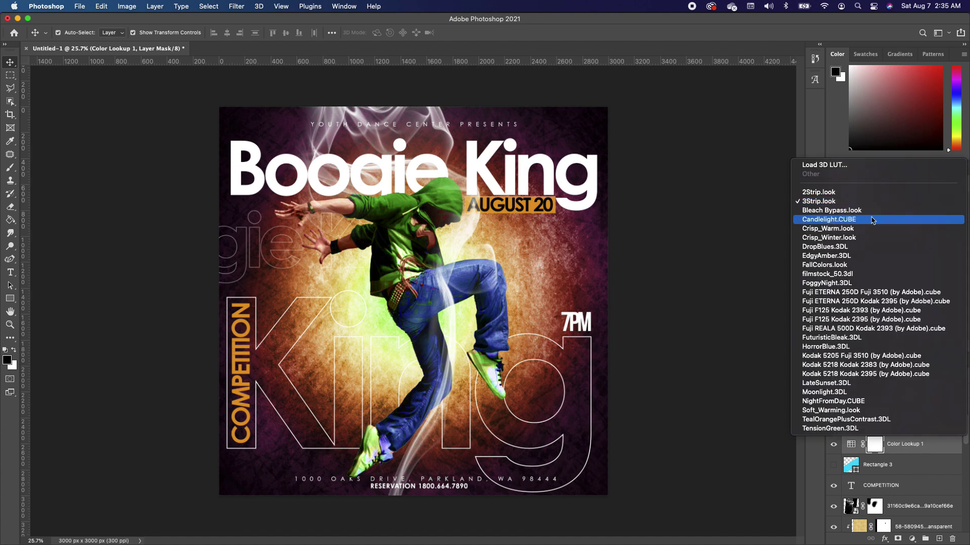
click(829, 197)
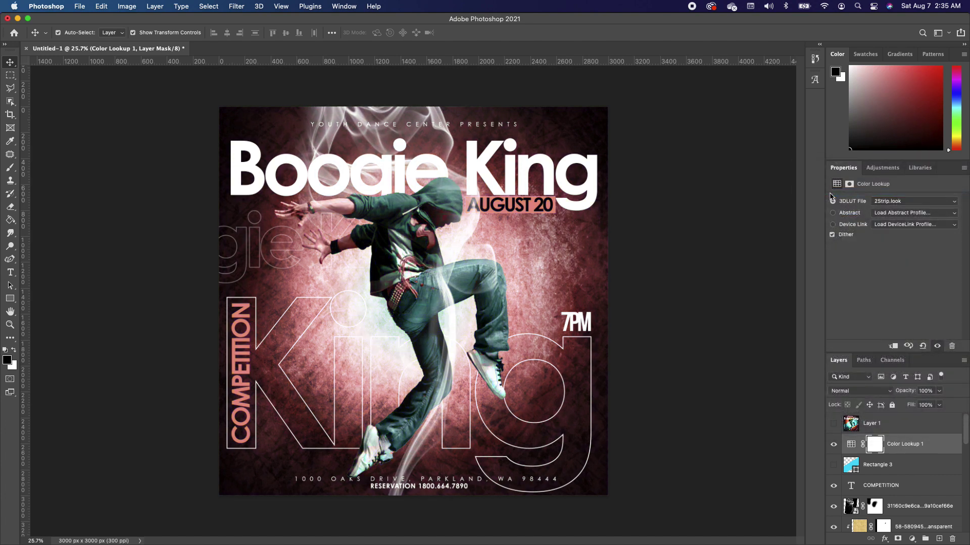